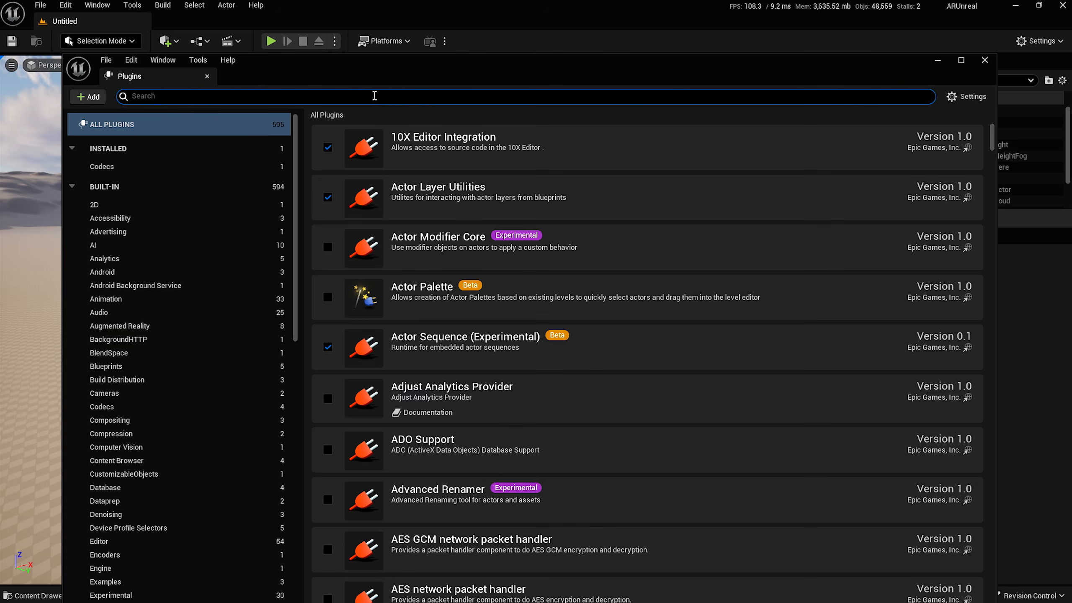
Search the Plugins browser for media, Live and Camera plugins and confirm the needed ones are enabled.
{"action": "type", "text": "B"}
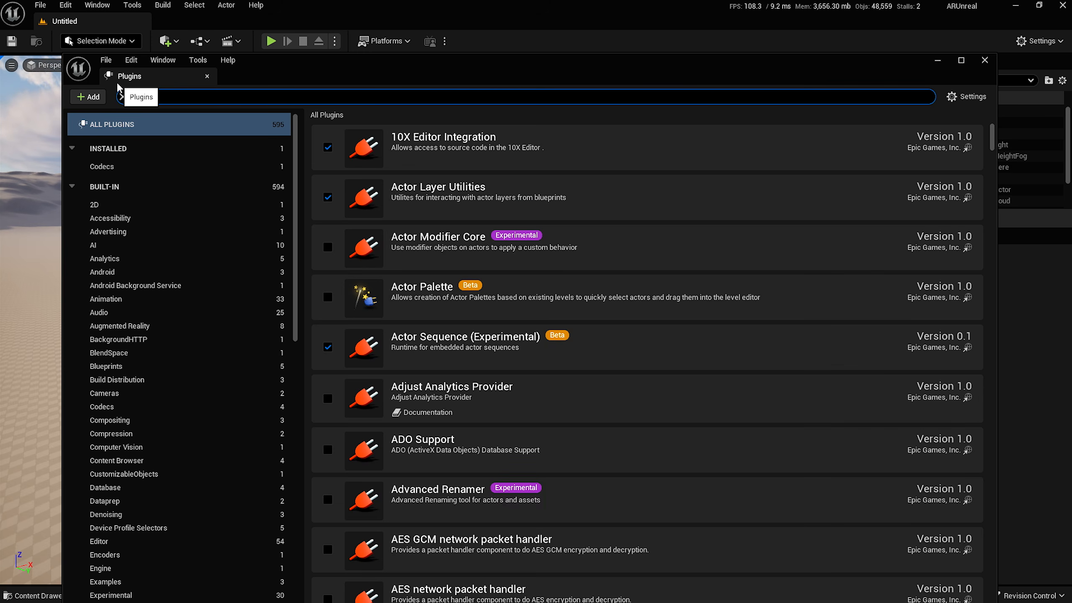
{"action": "type", "text": "media"}
{"action": "scroll", "coordinate": [500, 401], "scroll_direction": "down", "scroll_amount": 10}
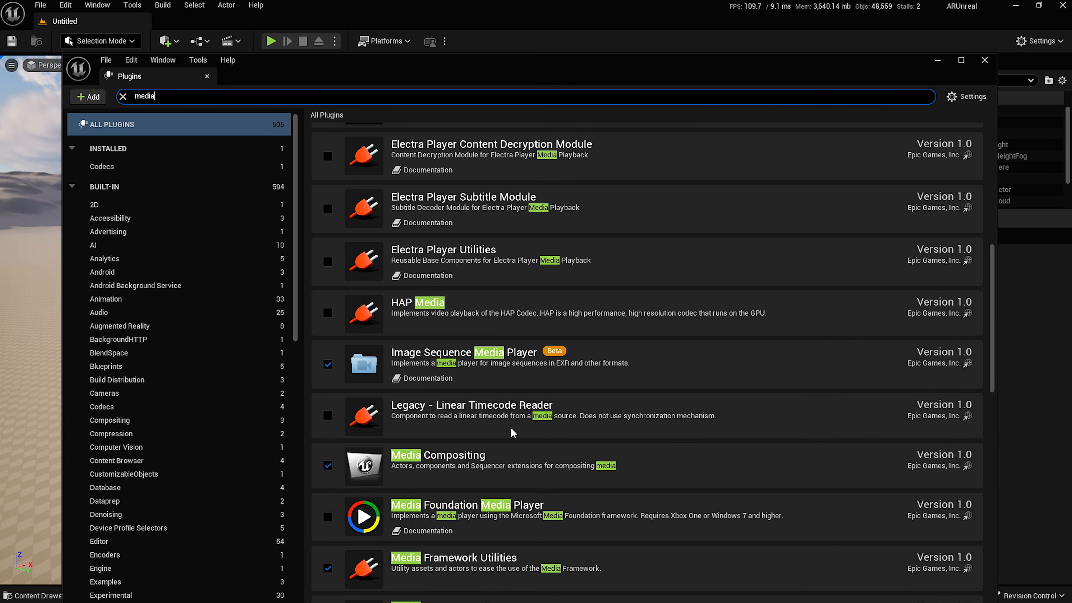
{"action": "scroll", "coordinate": [367, 561], "scroll_direction": "down", "scroll_amount": 3}
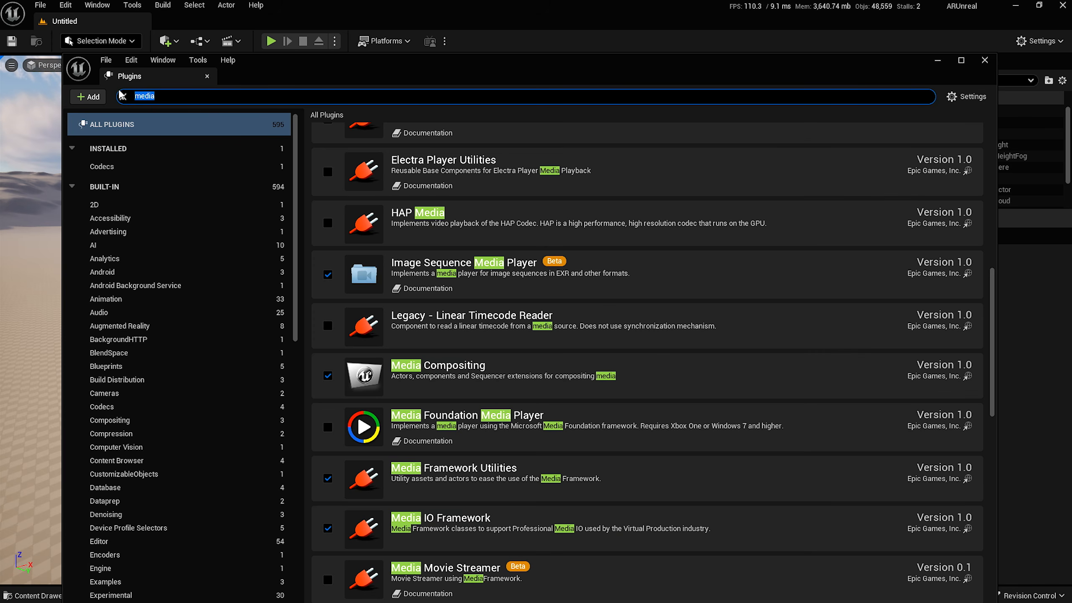
{"action": "type", "text": "Live"}
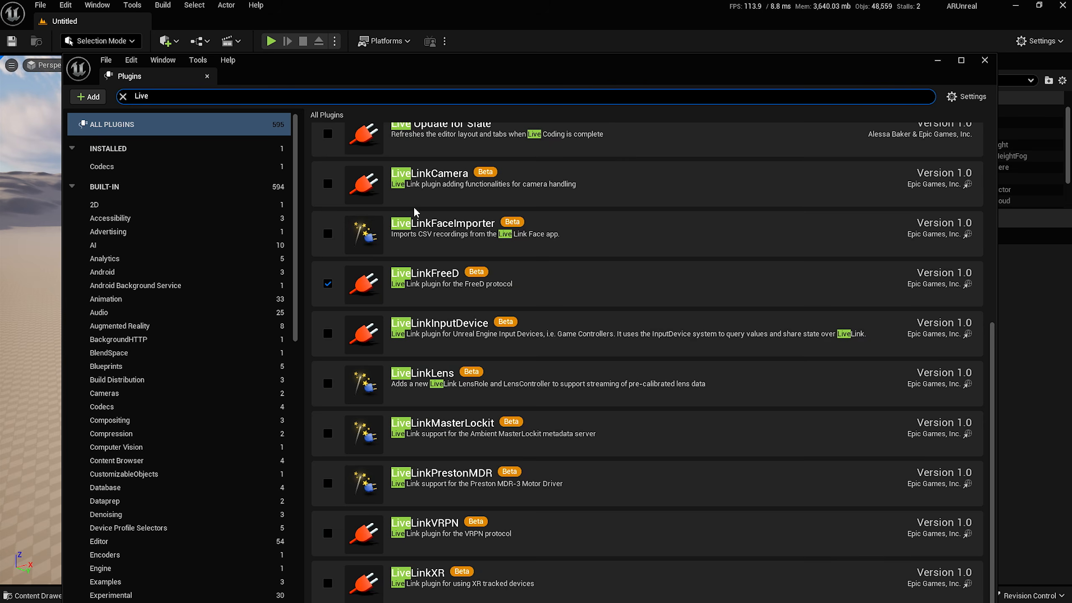
{"action": "scroll", "coordinate": [416, 205], "scroll_direction": "up", "scroll_amount": 5}
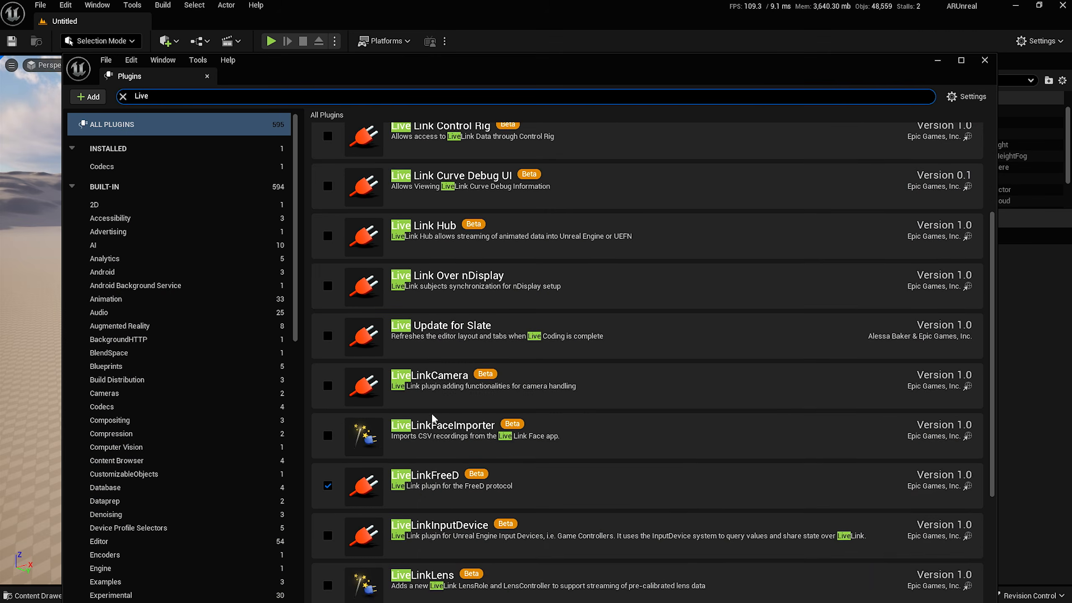
{"action": "scroll", "coordinate": [433, 414], "scroll_direction": "up", "scroll_amount": 3}
{"action": "scroll", "coordinate": [433, 418], "scroll_direction": "up", "scroll_amount": 2}
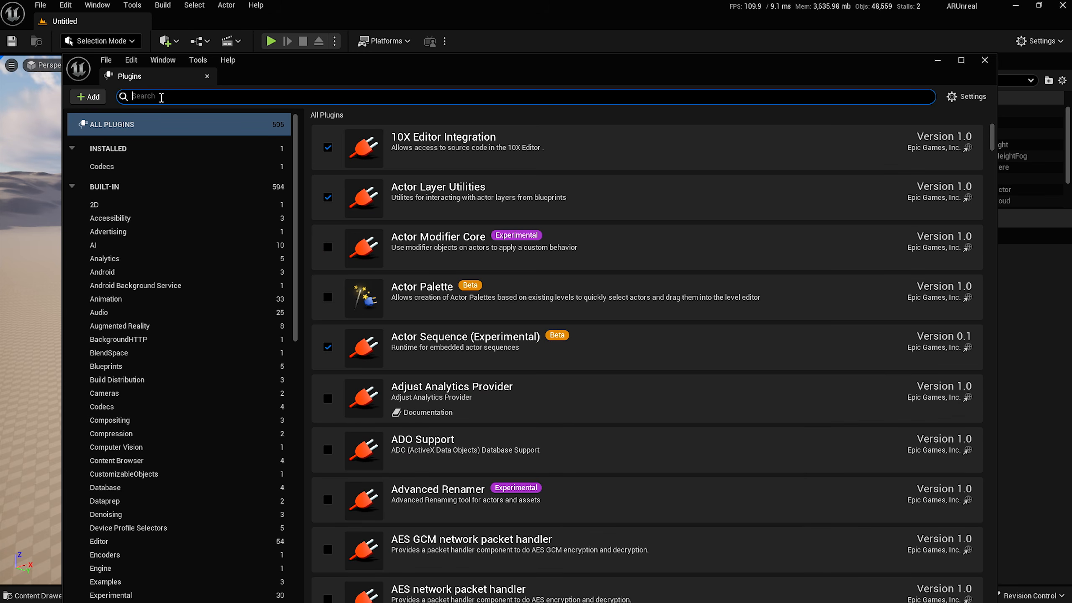
{"action": "type", "text": "amera"}
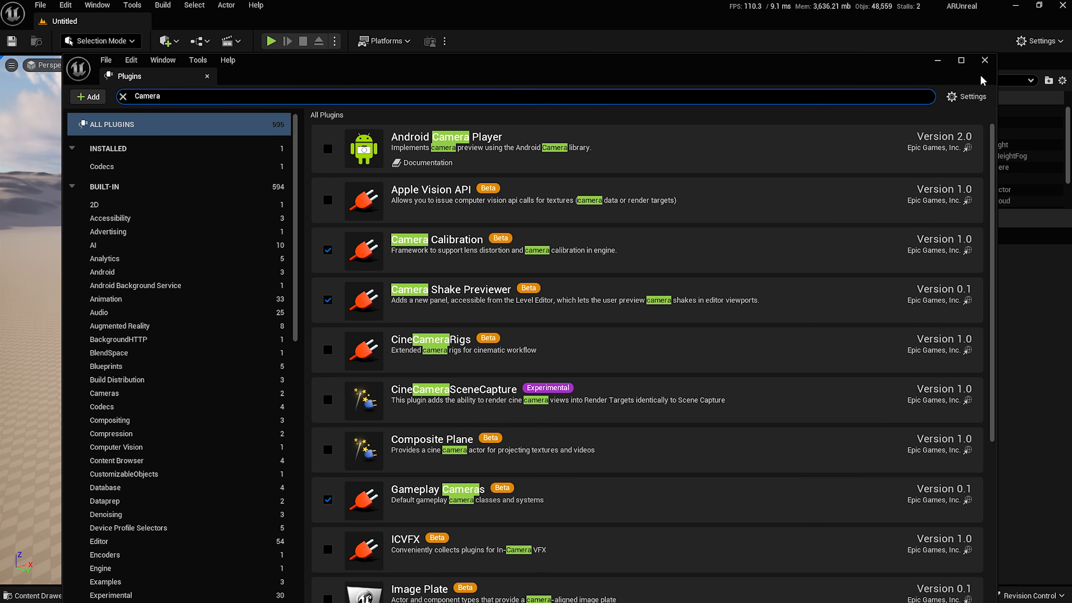
Close Plugins and create a Lensfile folder under Content in the Content Drawer.
{"action": "left_click", "coordinate": [985, 60]}
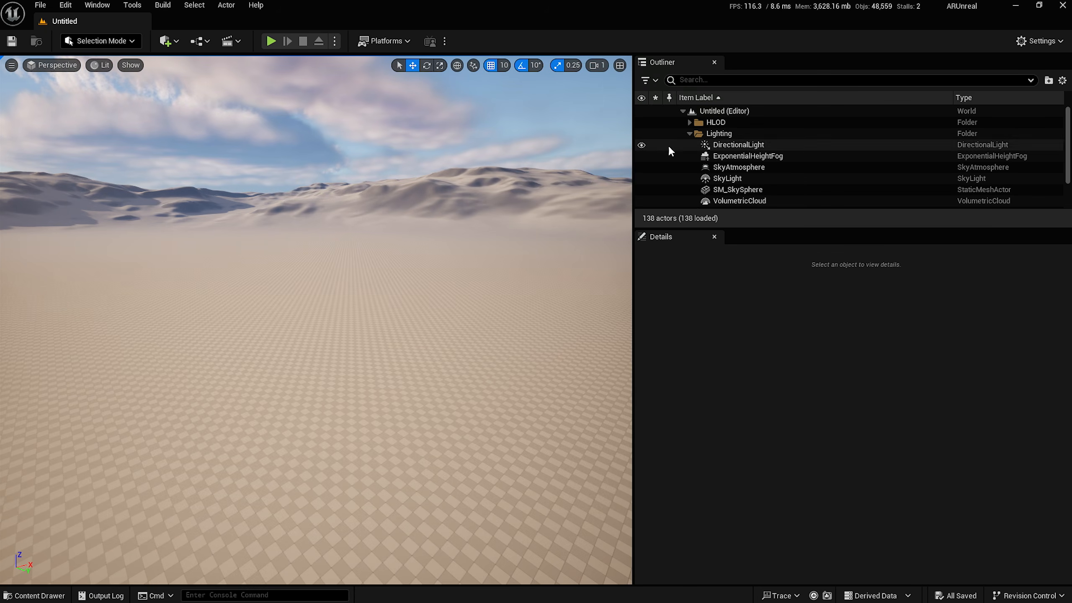
{"action": "left_click_drag", "start_coordinate": [633, 126], "coordinate": [746, 125]}
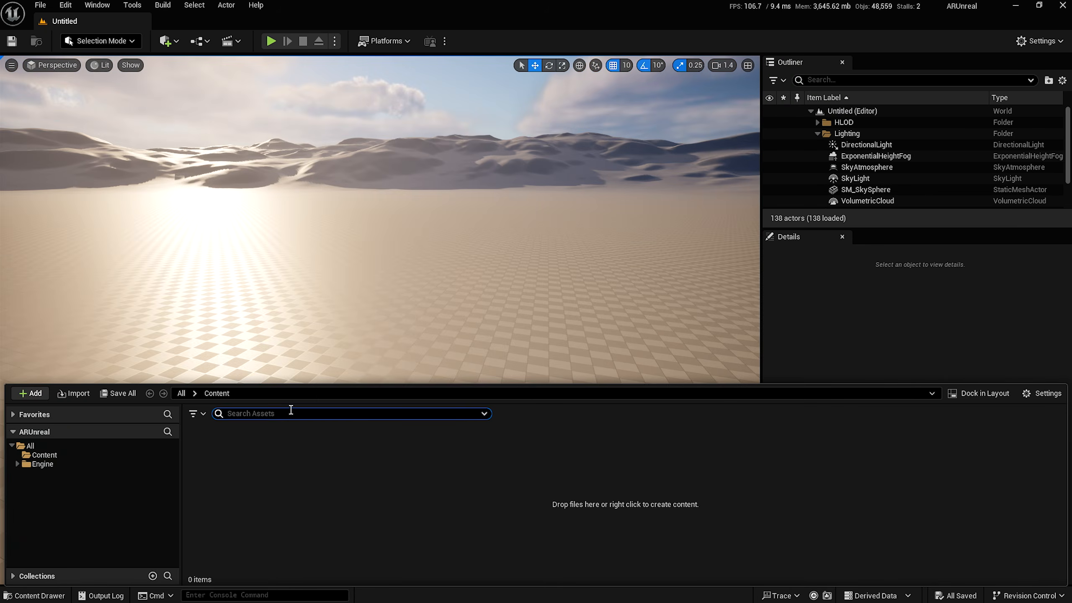
{"action": "right_click", "coordinate": [237, 477]}
{"action": "left_click", "coordinate": [287, 97]}
{"action": "type", "text": "Lensfile"}
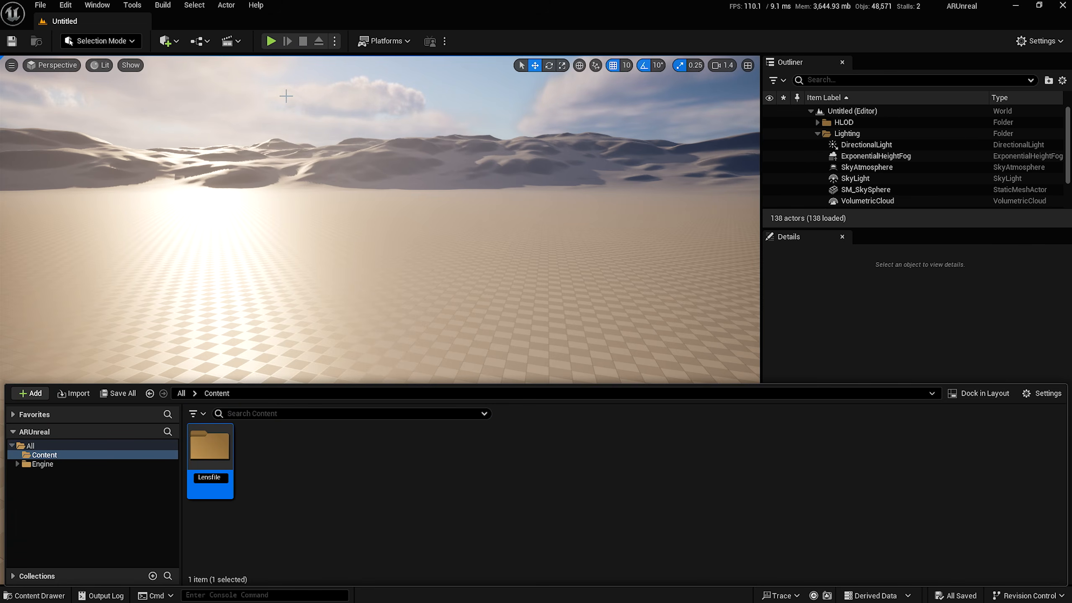
{"action": "key", "text": "Return"}
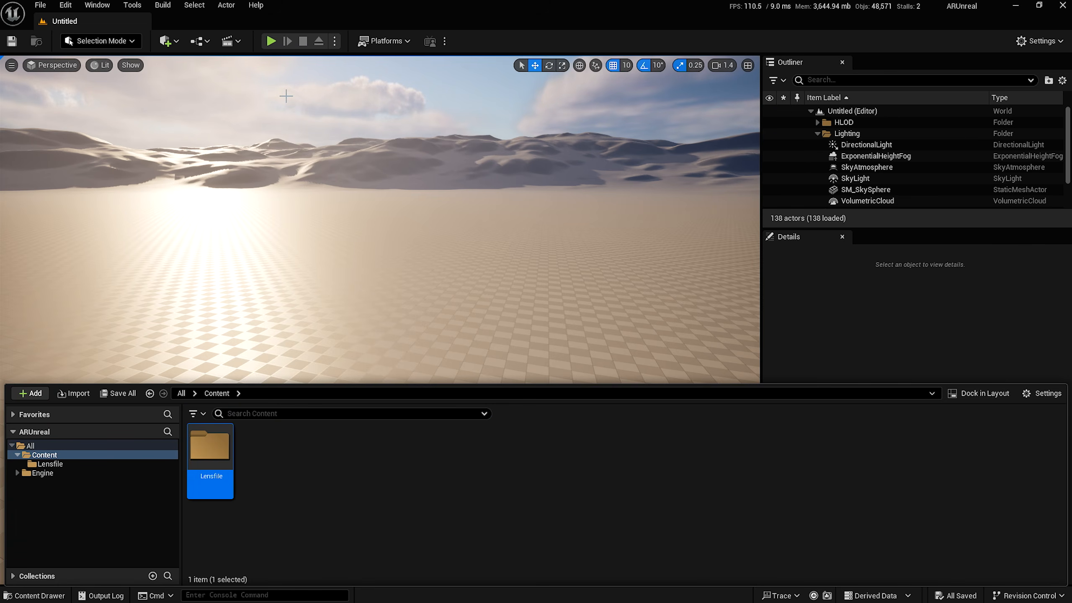
{"action": "double_click", "coordinate": [225, 469]}
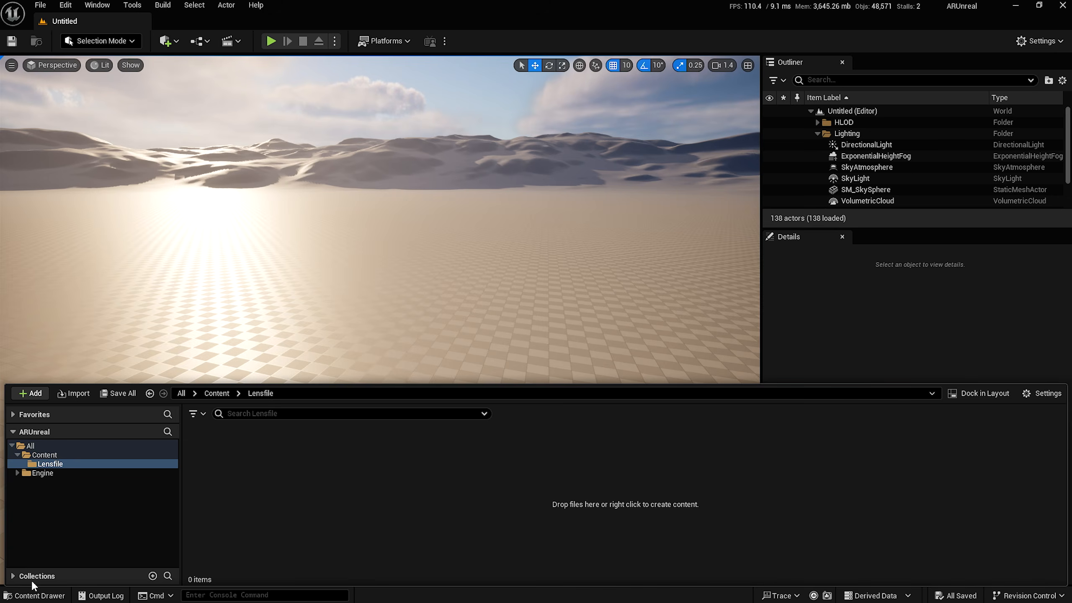
Import LF_UE150_MK2.ulens from Explorer into the Lensfile folder and save the asset.
{"action": "key", "text": "alt+Tab"}
{"action": "key", "text": "alt+Tab"}
{"action": "key", "text": "alt+Tab"}
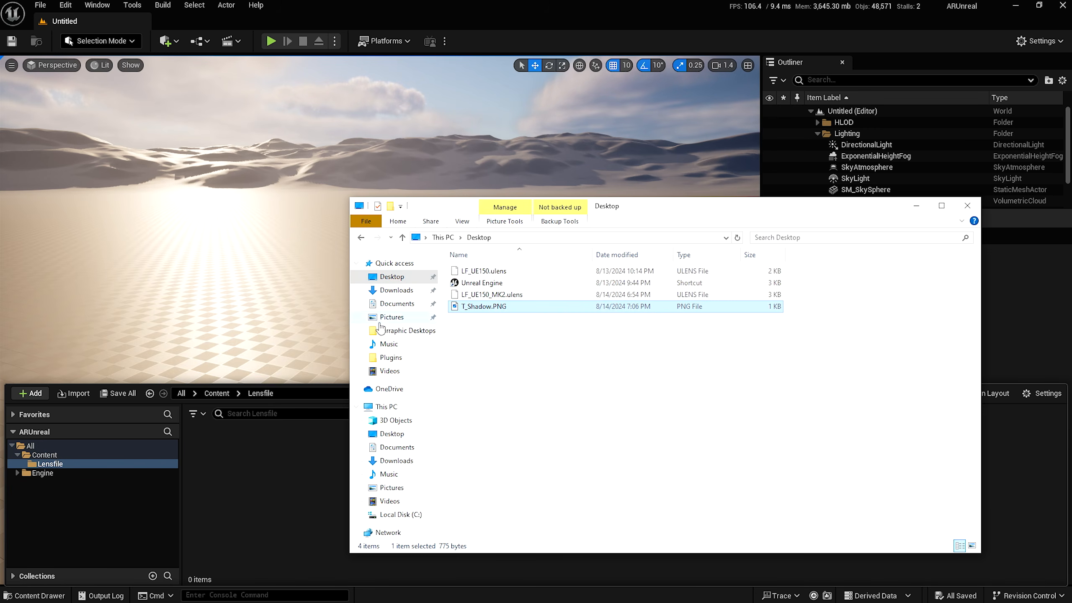
{"action": "left_click", "coordinate": [489, 295]}
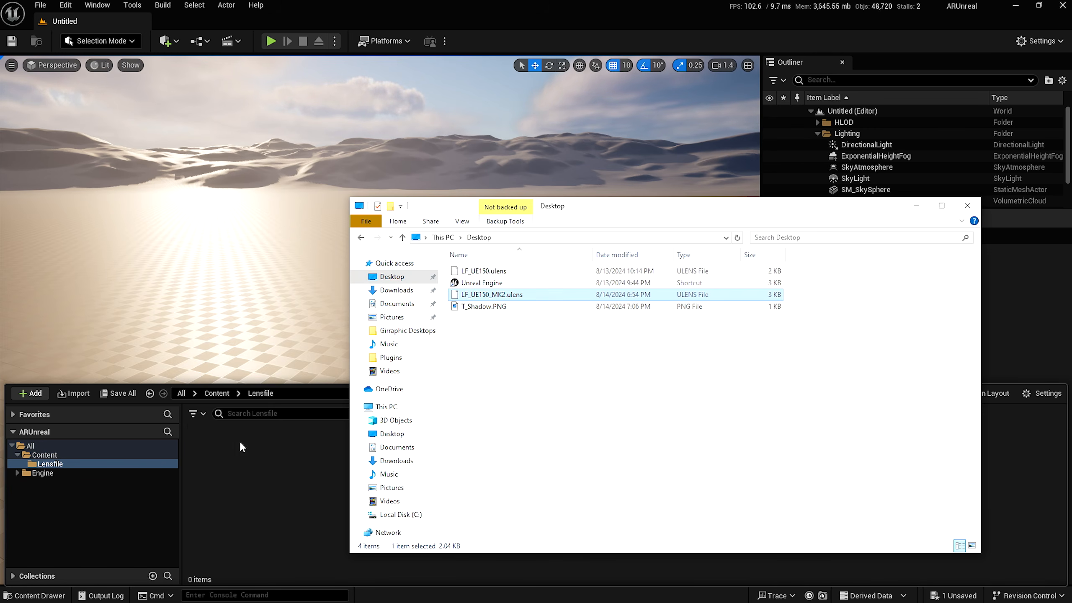
{"action": "left_click", "coordinate": [450, 1]}
{"action": "right_click", "coordinate": [194, 474]}
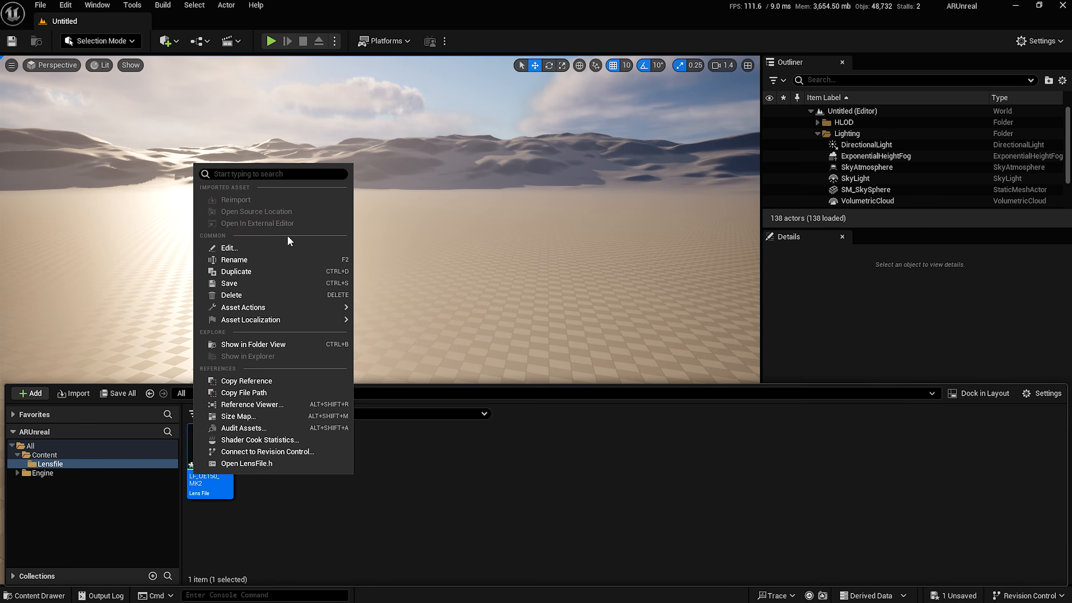
{"action": "left_click", "coordinate": [238, 283]}
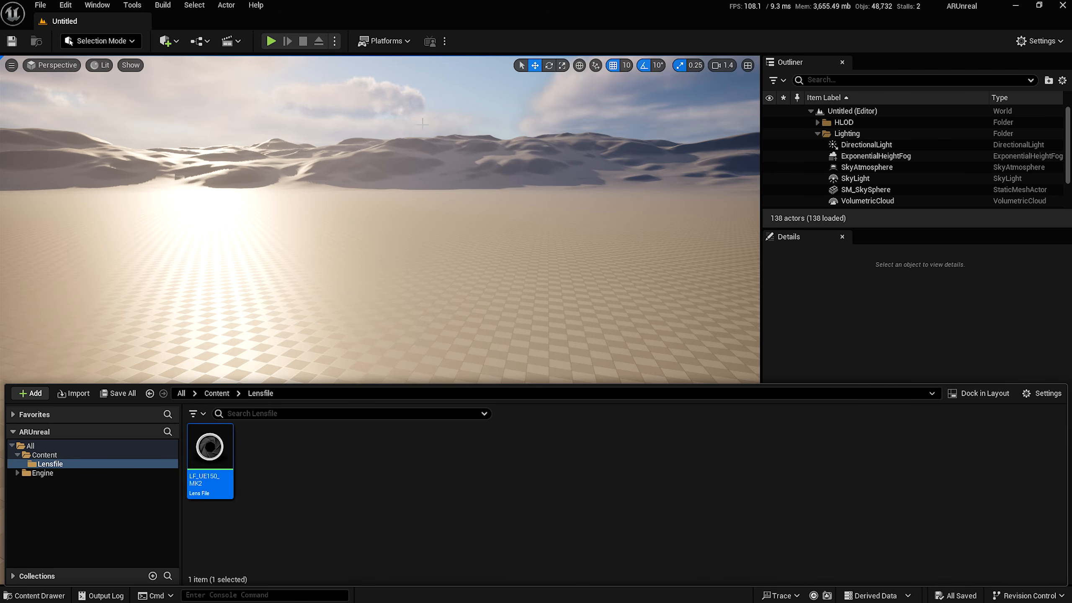
Start a new empty media profile using the MediaProfile class.
{"action": "left_click", "coordinate": [444, 41]}
{"action": "left_click", "coordinate": [465, 75]}
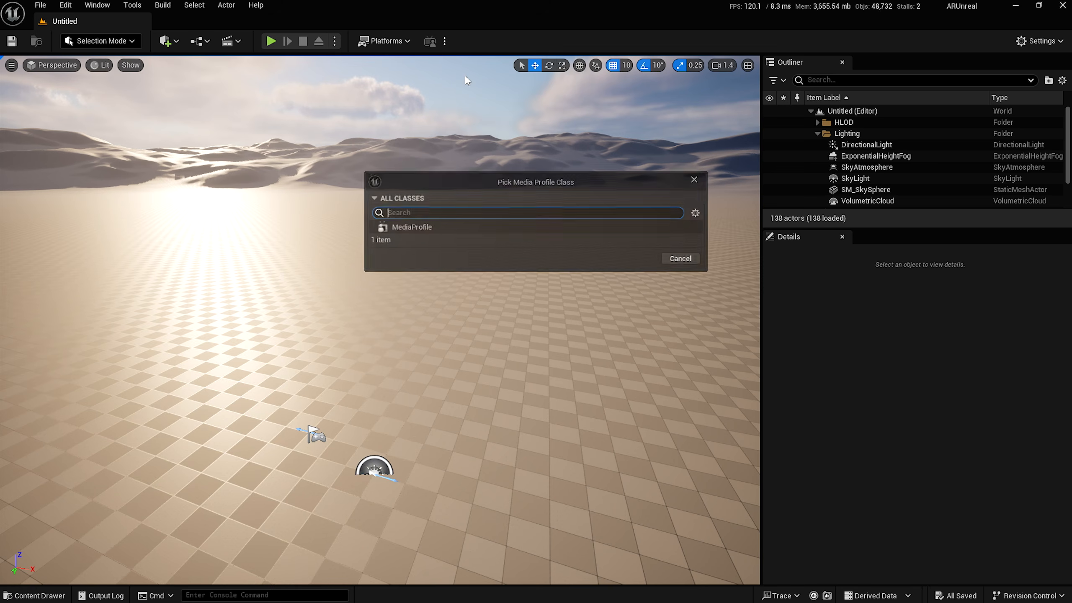
{"action": "left_click", "coordinate": [484, 228]}
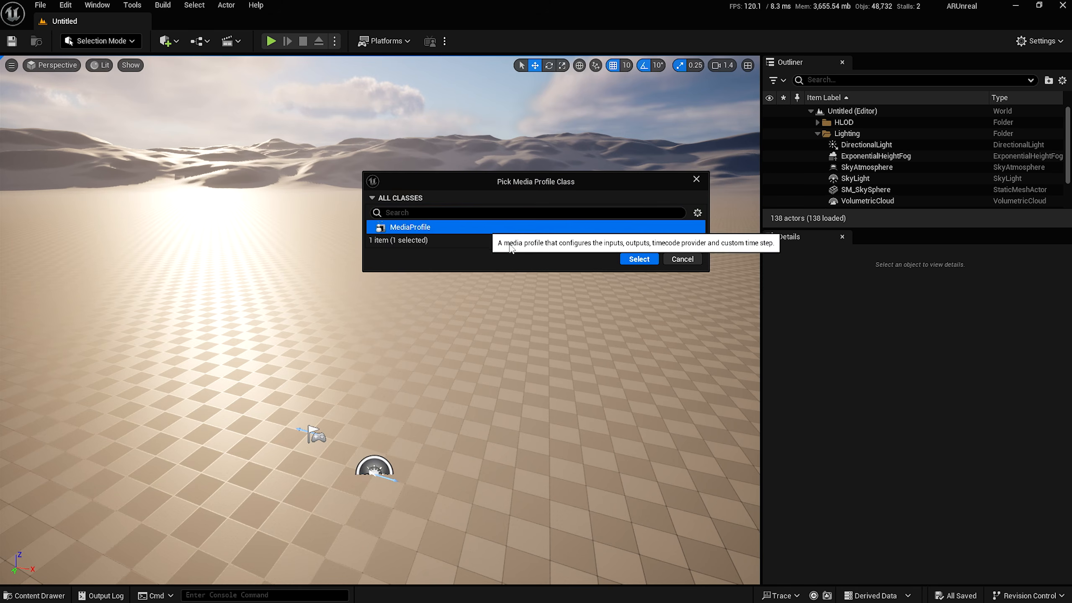
{"action": "left_click", "coordinate": [639, 259]}
Save the profile as MP_UltraStudio4k in a new Media folder.
{"action": "right_click", "coordinate": [453, 270]}
{"action": "left_click", "coordinate": [498, 291]}
{"action": "type", "text": "MediaP"}
{"action": "key", "text": "BackSpace"}
{"action": "key", "text": "Return"}
{"action": "double_click", "coordinate": [467, 190]}
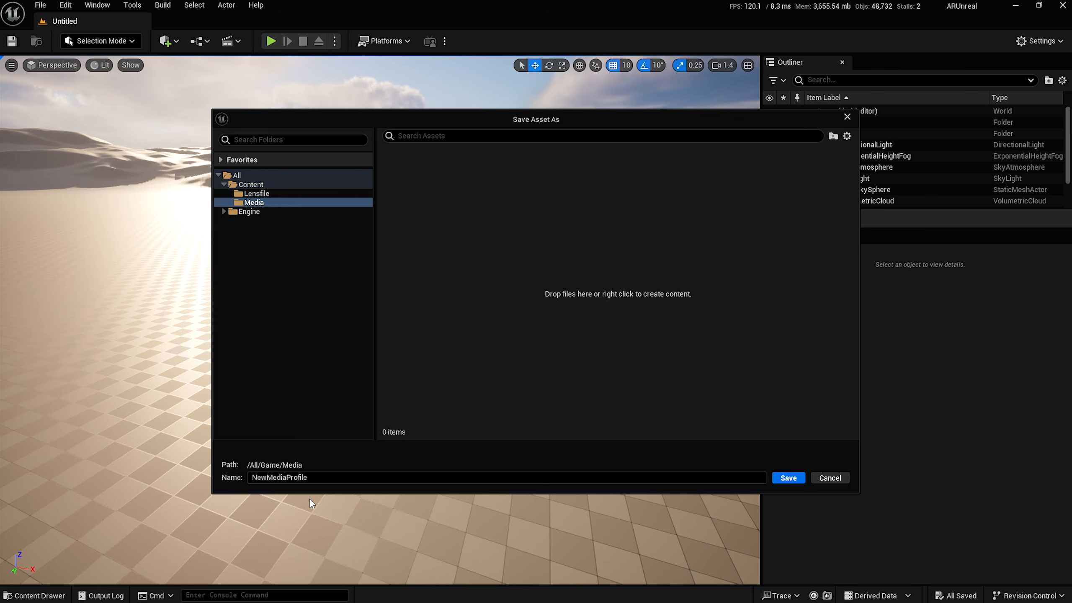
{"action": "left_click_drag", "start_coordinate": [313, 476], "coordinate": [225, 481]}
{"action": "type", "text": "MP_UltraStudio4k"}
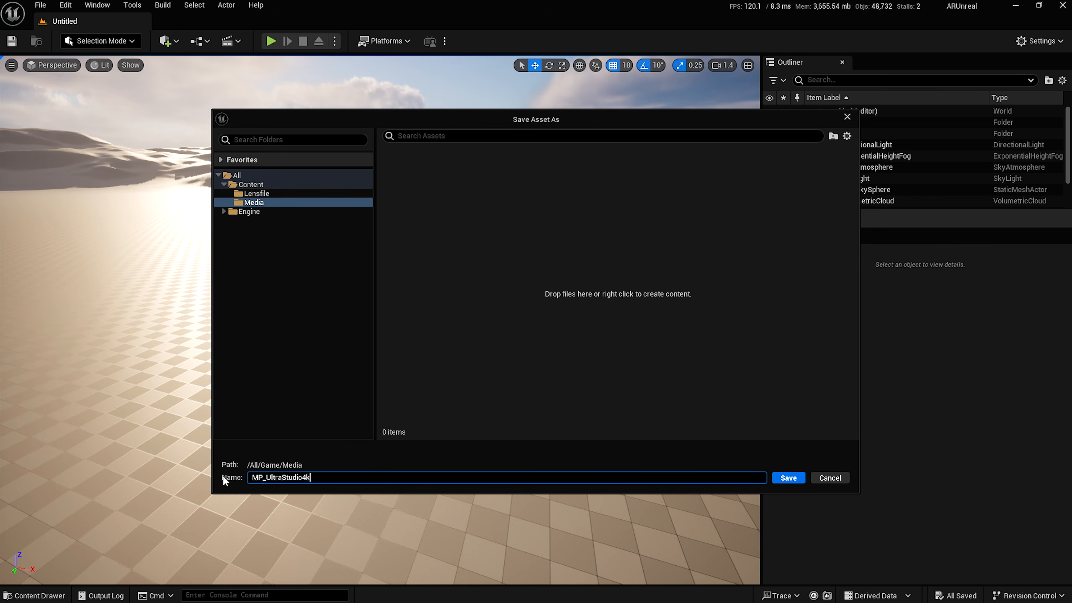
{"action": "key", "text": "Return"}
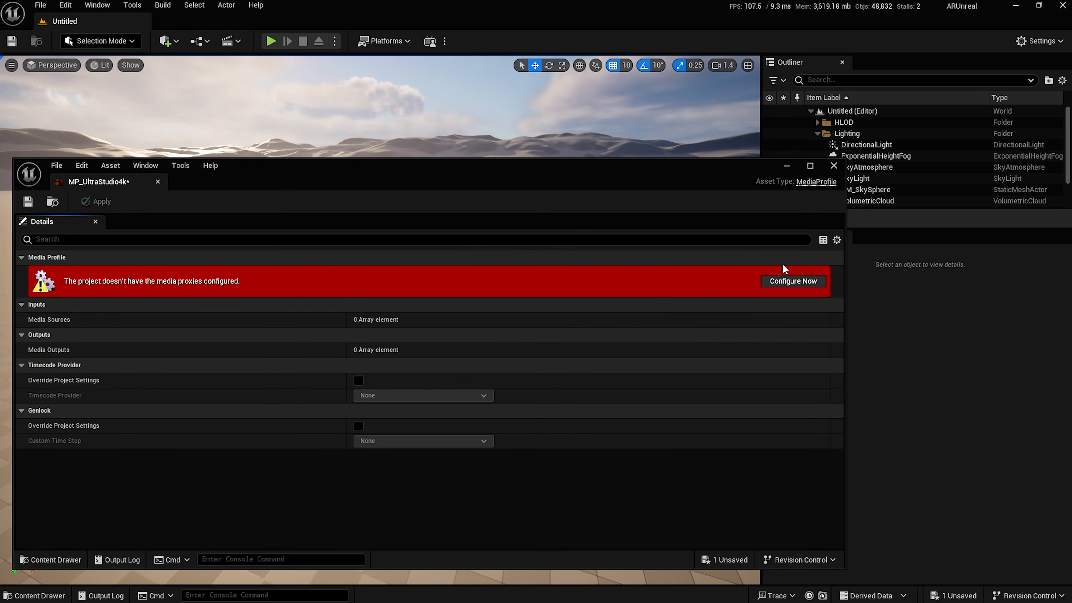
Configure the profile's media proxies with 1 source and 1 output.
{"action": "left_click", "coordinate": [790, 282]}
{"action": "left_click", "coordinate": [544, 336]}
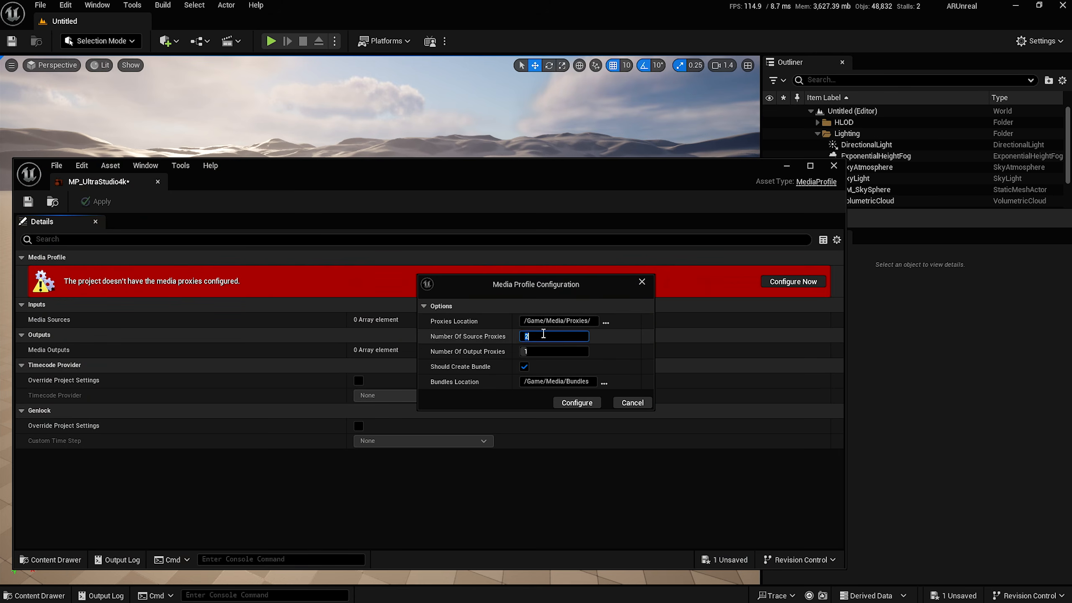
{"action": "left_click", "coordinate": [571, 400]}
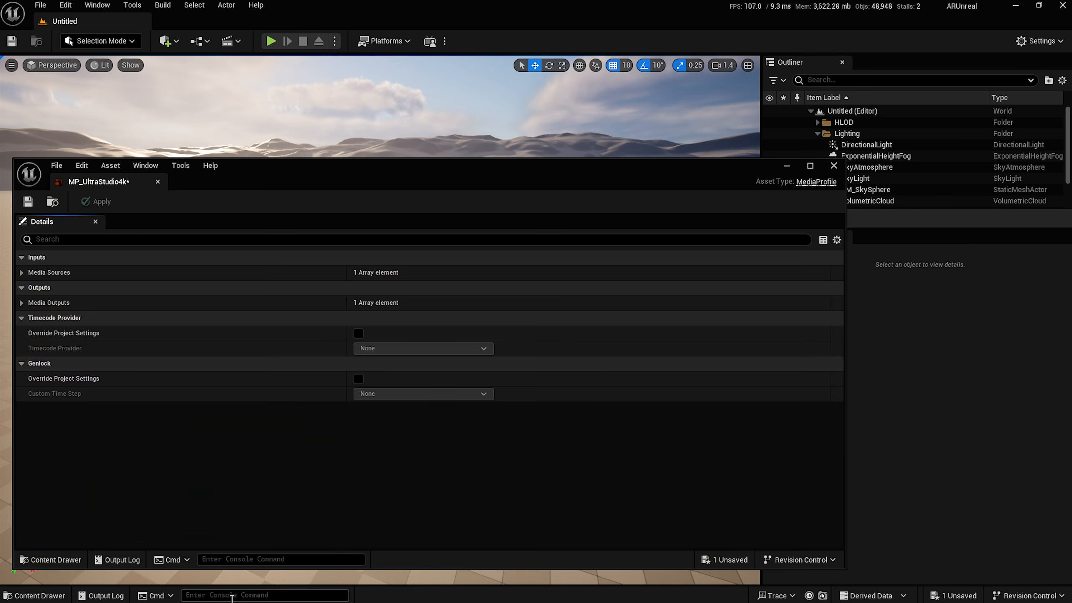
{"action": "key", "text": "alt+Tab"}
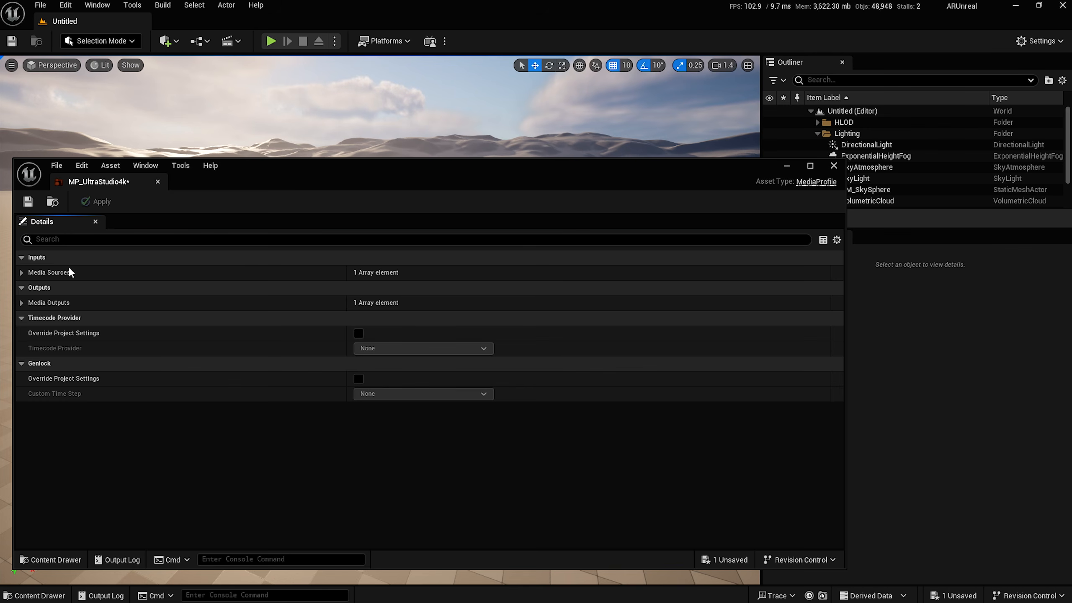
Make the first media source a Blackmagic Media Source at 1080p 29.97 and apply.
{"action": "left_click", "coordinate": [22, 272]}
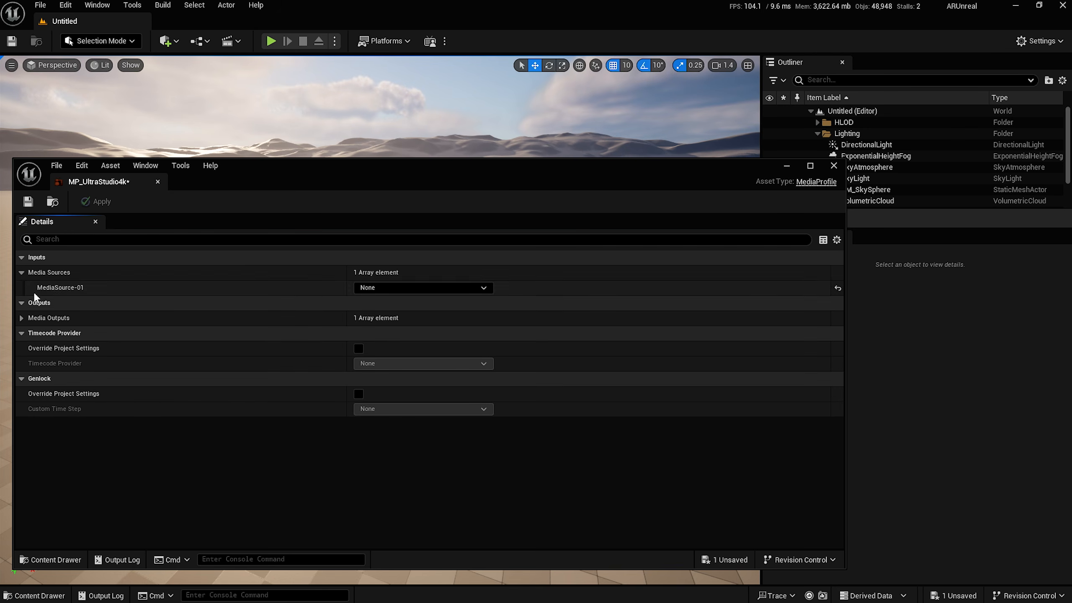
{"action": "left_click", "coordinate": [441, 287]}
{"action": "left_click", "coordinate": [406, 329]}
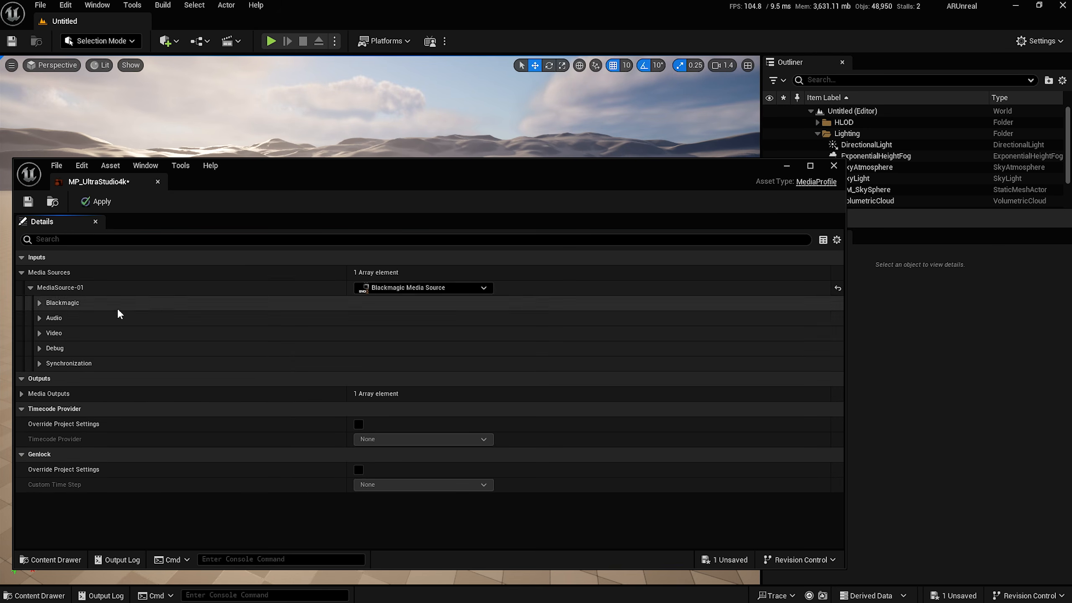
{"action": "left_click", "coordinate": [64, 305]}
{"action": "left_click", "coordinate": [487, 317]}
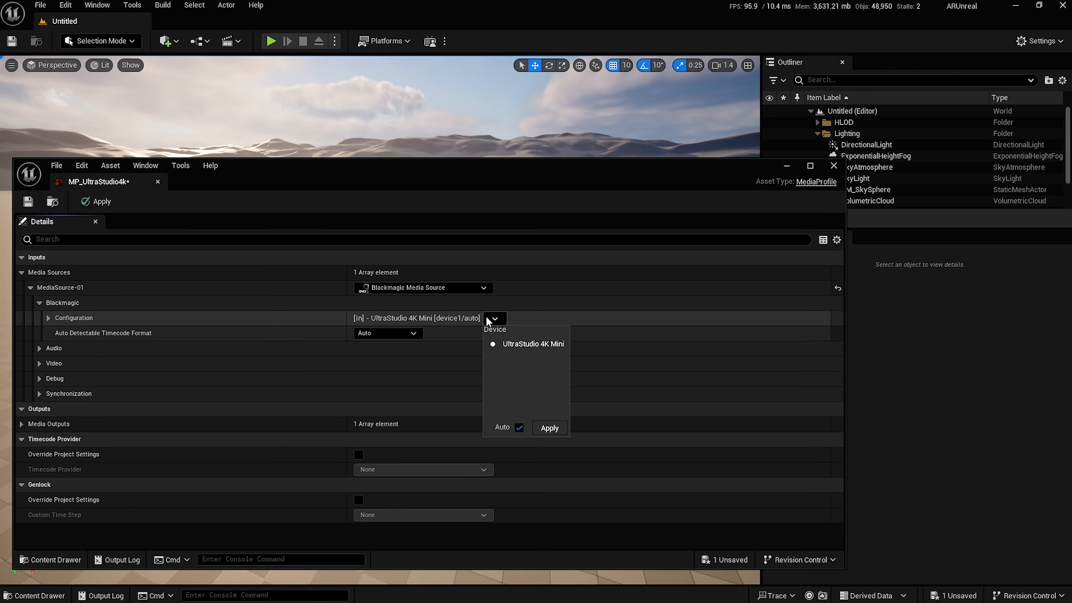
{"action": "left_click", "coordinate": [519, 428]}
{"action": "left_click", "coordinate": [723, 380]}
{"action": "left_click", "coordinate": [799, 429]}
{"action": "left_click", "coordinate": [99, 202]}
Add a Blackmagic Media Output at 29.97 fps locked to an External reference.
{"action": "left_click", "coordinate": [21, 424]}
{"action": "left_click", "coordinate": [321, 454]}
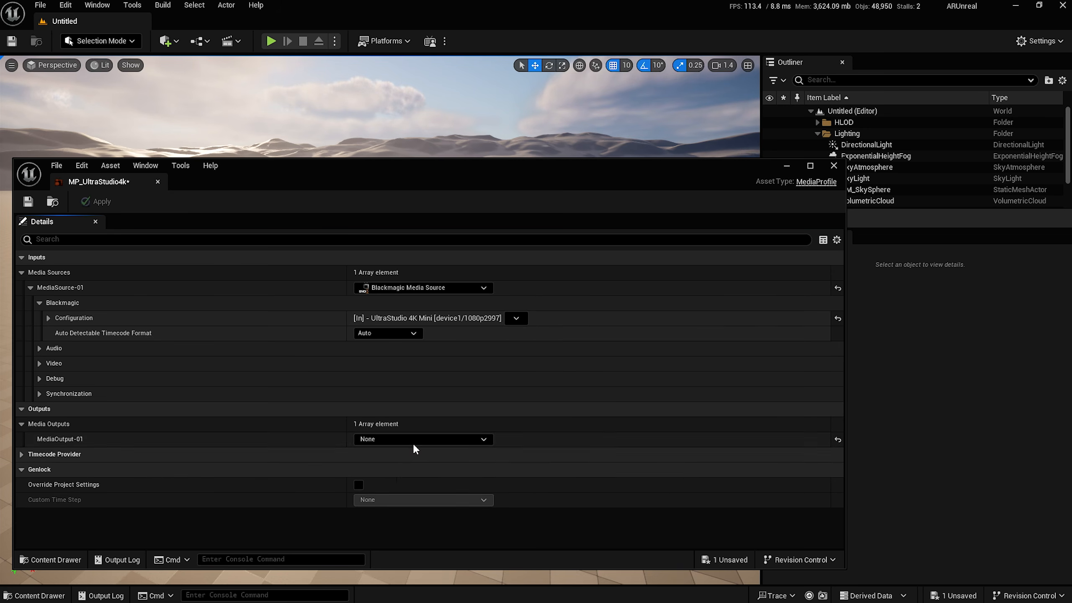
{"action": "left_click", "coordinate": [411, 441]}
{"action": "left_click", "coordinate": [396, 482]}
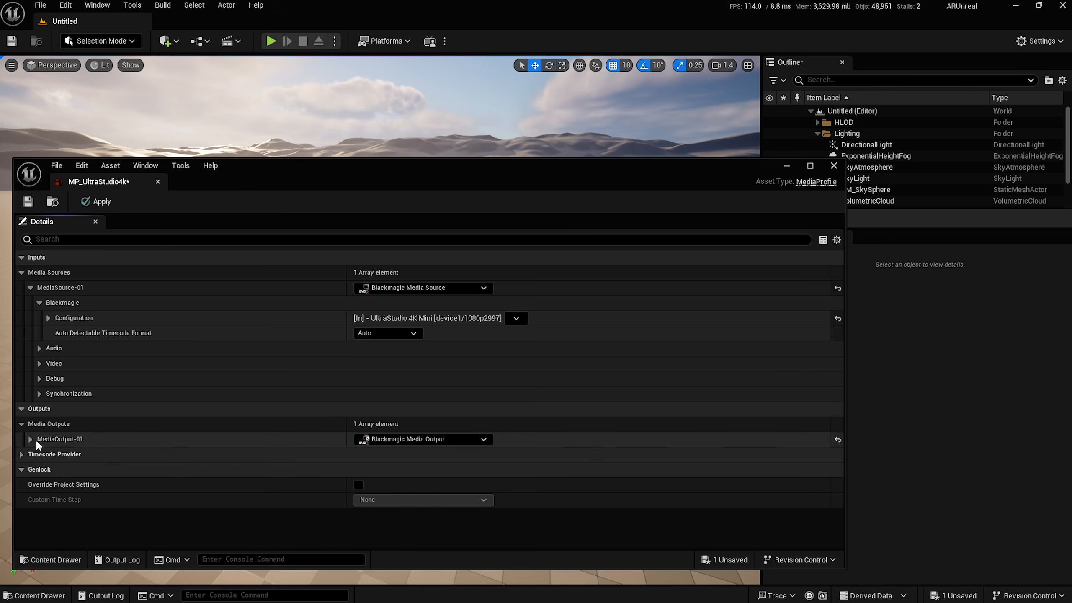
{"action": "left_click", "coordinate": [31, 440]}
{"action": "left_click", "coordinate": [32, 454]}
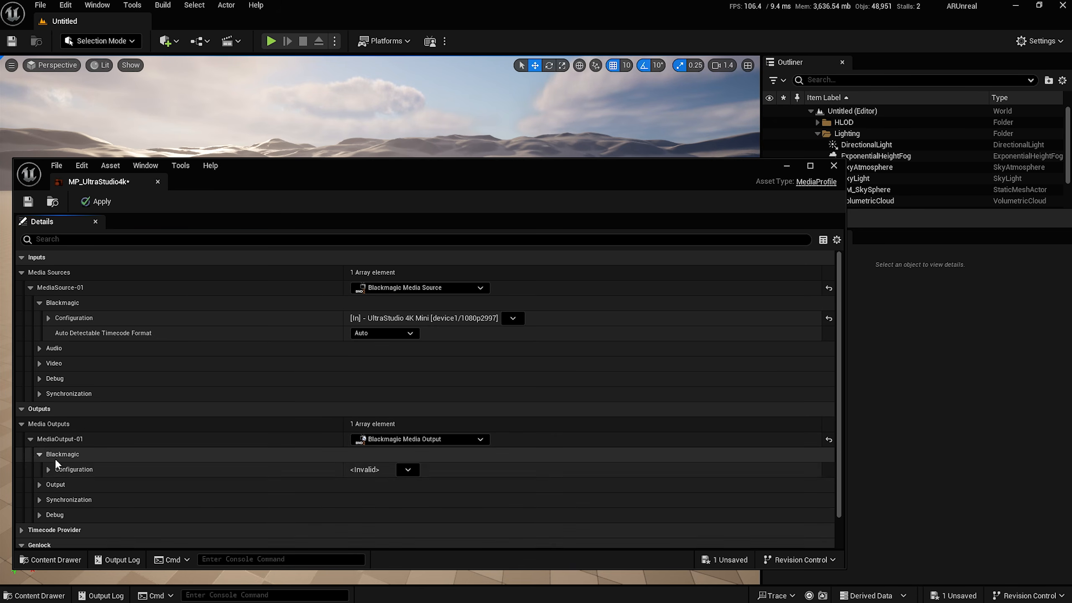
{"action": "left_click", "coordinate": [408, 469]}
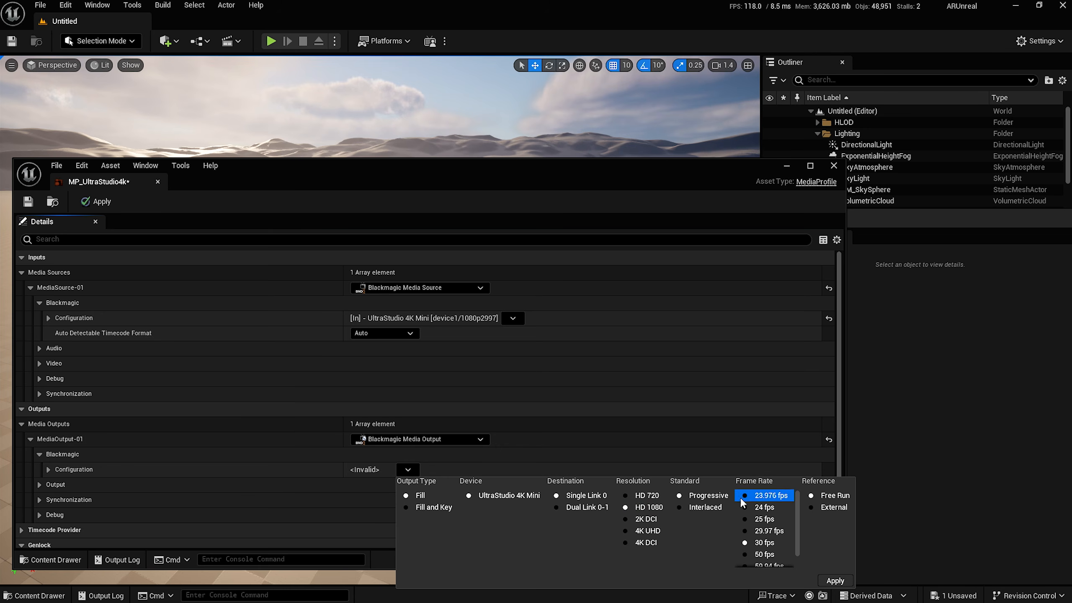
{"action": "left_click", "coordinate": [772, 531]}
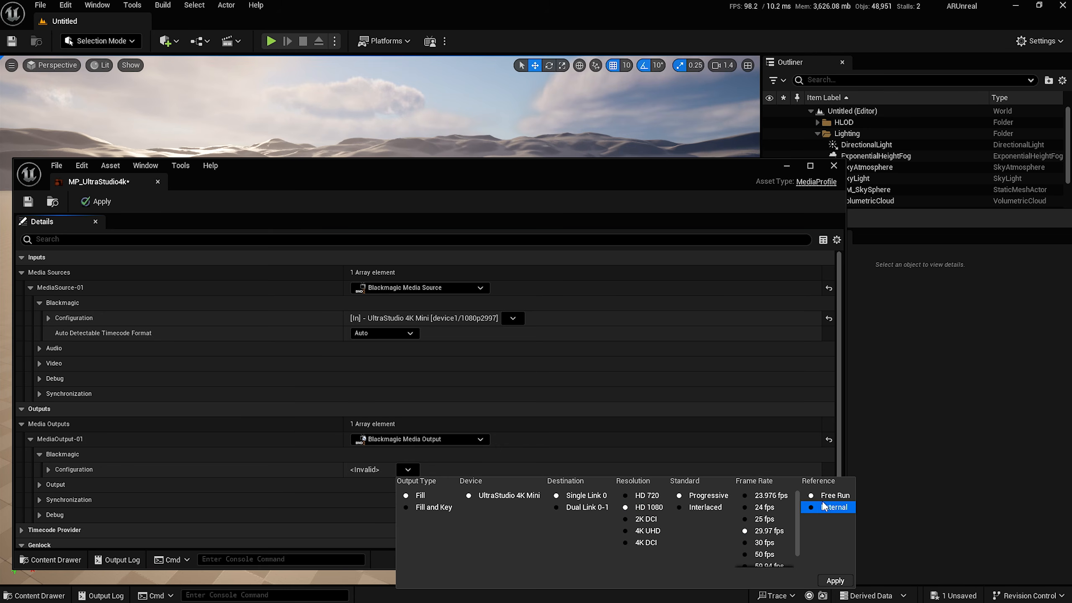
{"action": "left_click", "coordinate": [818, 508]}
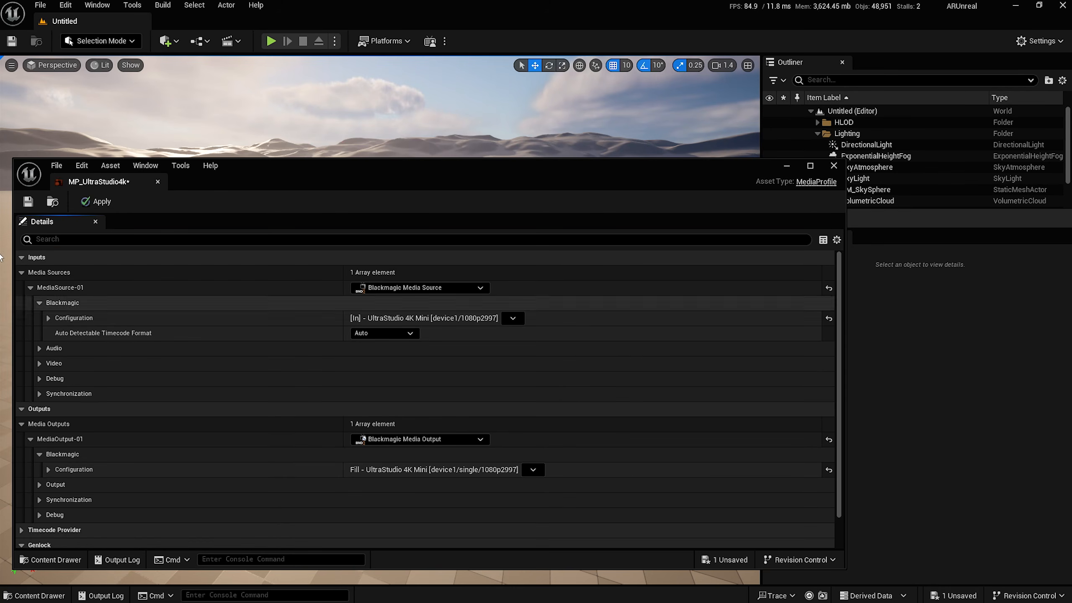
Apply the output change and override project settings with a Blackmagic SDI Input custom time step.
{"action": "left_click", "coordinate": [97, 201]}
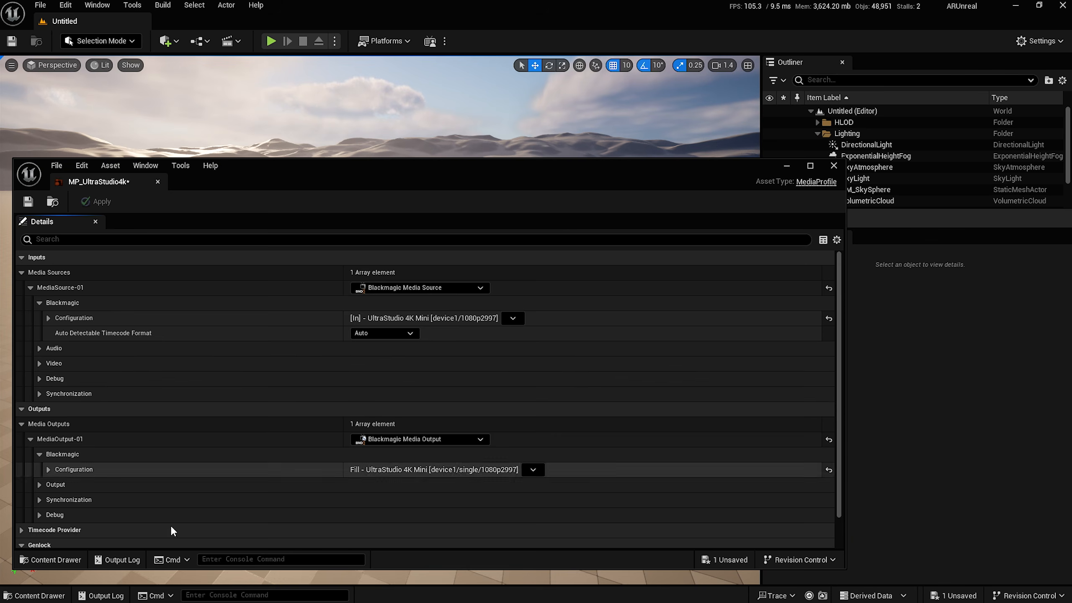
{"action": "scroll", "coordinate": [161, 485], "scroll_direction": "down", "scroll_amount": 2}
{"action": "left_click", "coordinate": [356, 525]}
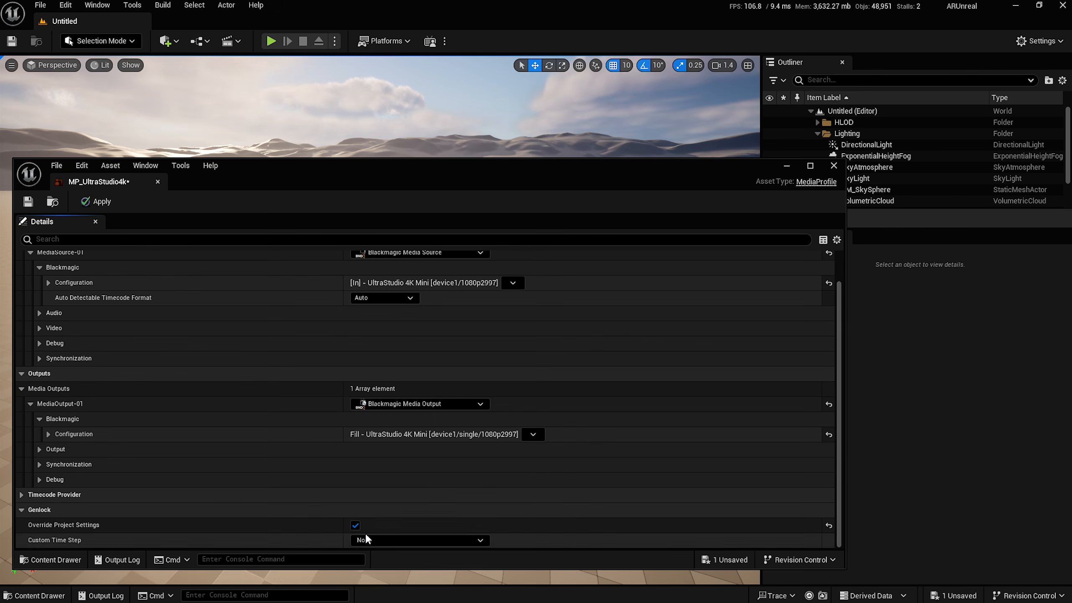
{"action": "left_click", "coordinate": [371, 540]}
{"action": "left_click", "coordinate": [393, 491]}
{"action": "scroll", "coordinate": [228, 533], "scroll_direction": "down", "scroll_amount": 2}
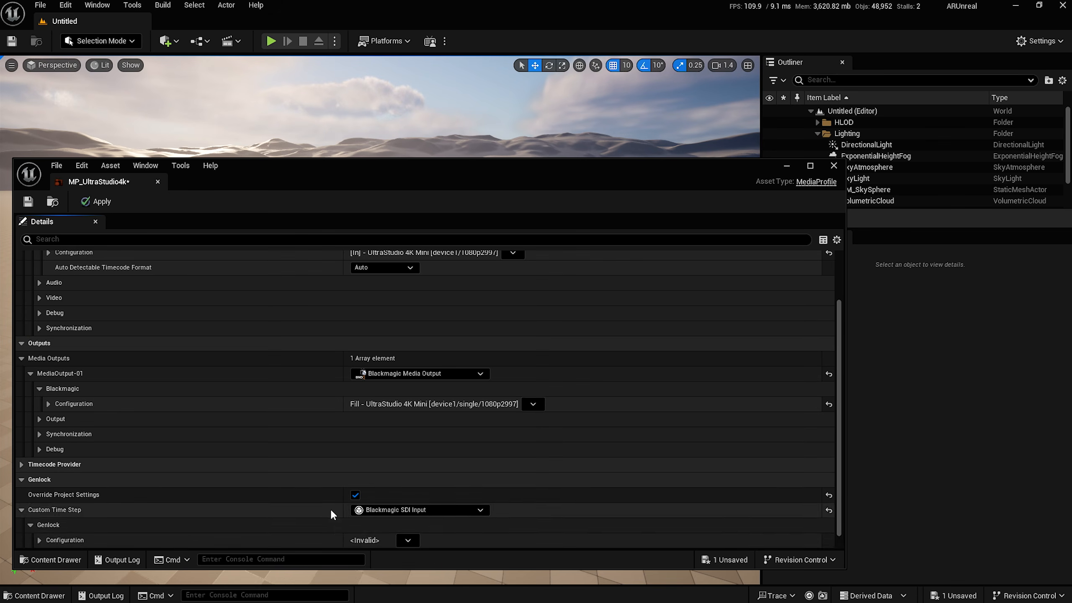
{"action": "scroll", "coordinate": [380, 517], "scroll_direction": "down", "scroll_amount": 1}
Set the genlock input to 29.97 fps, then apply, save and close the media profile.
{"action": "left_click", "coordinate": [408, 525]}
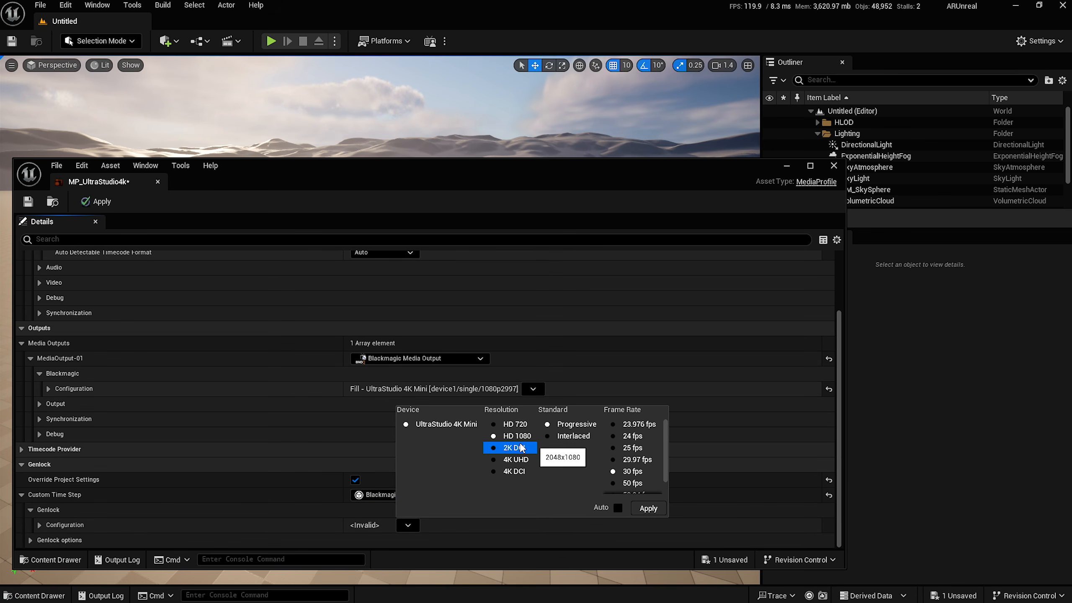
{"action": "left_click", "coordinate": [638, 460]}
{"action": "left_click", "coordinate": [648, 508]}
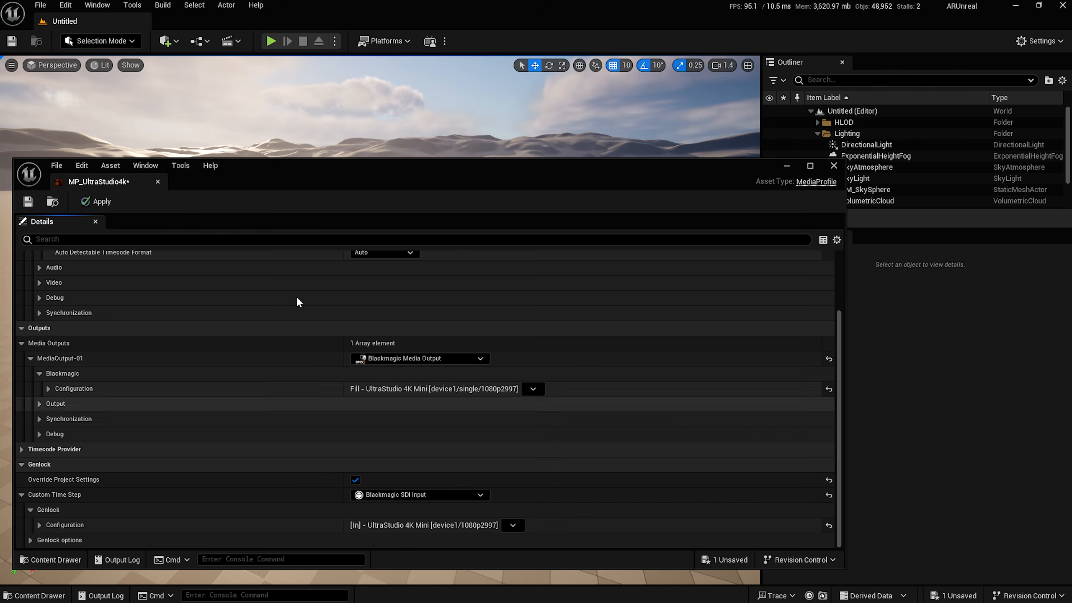
{"action": "left_click", "coordinate": [97, 201]}
{"action": "left_click", "coordinate": [28, 202]}
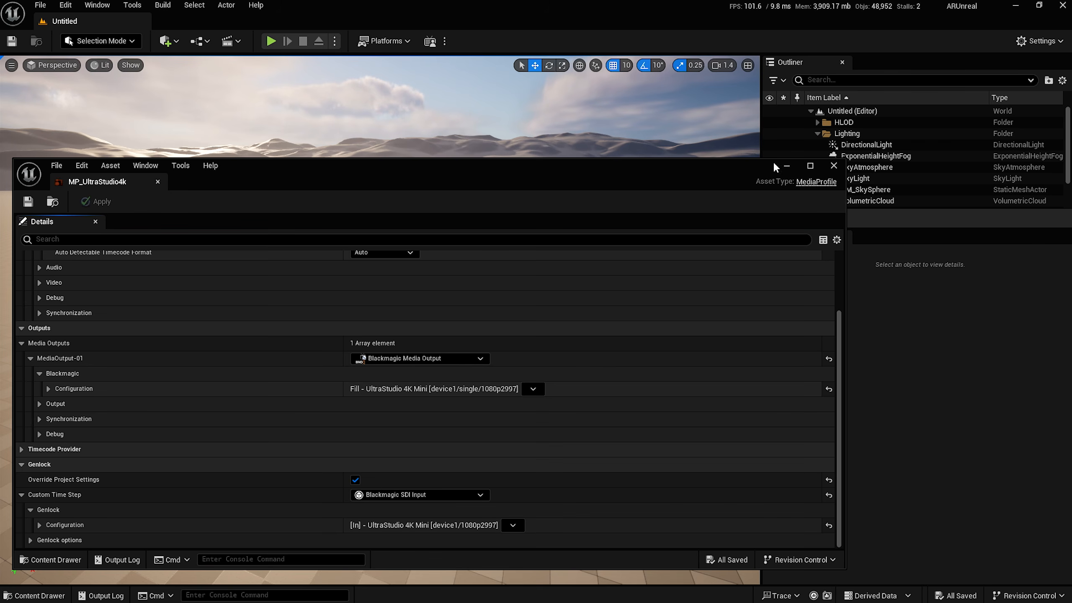
{"action": "left_click", "coordinate": [832, 166]}
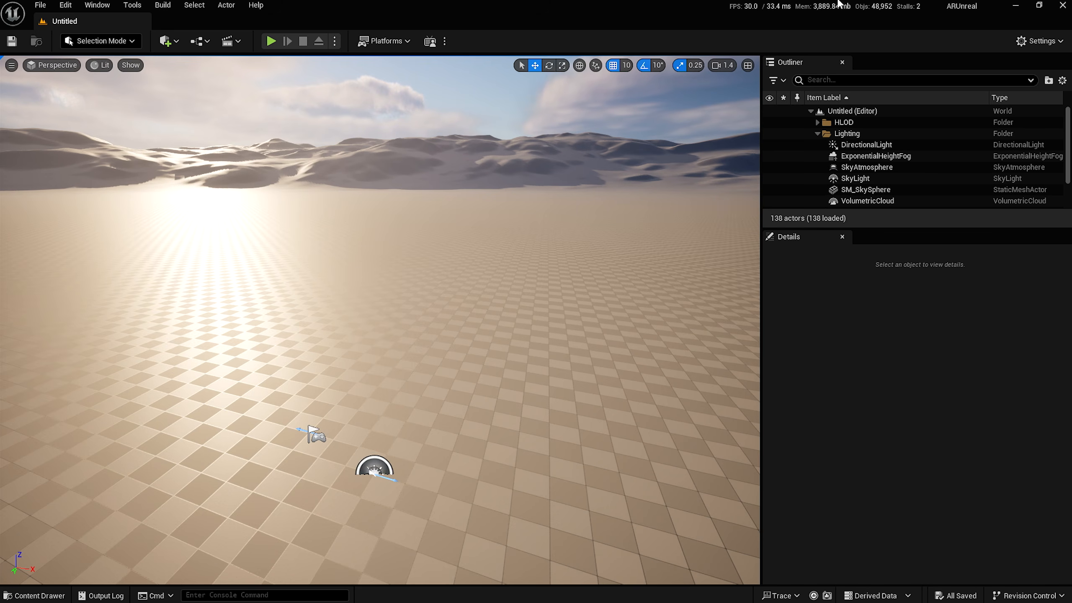
Search Editor Preferences for Memory settings, then open the Content Drawer on the Lensfile folder.
{"action": "left_click", "coordinate": [74, 5]}
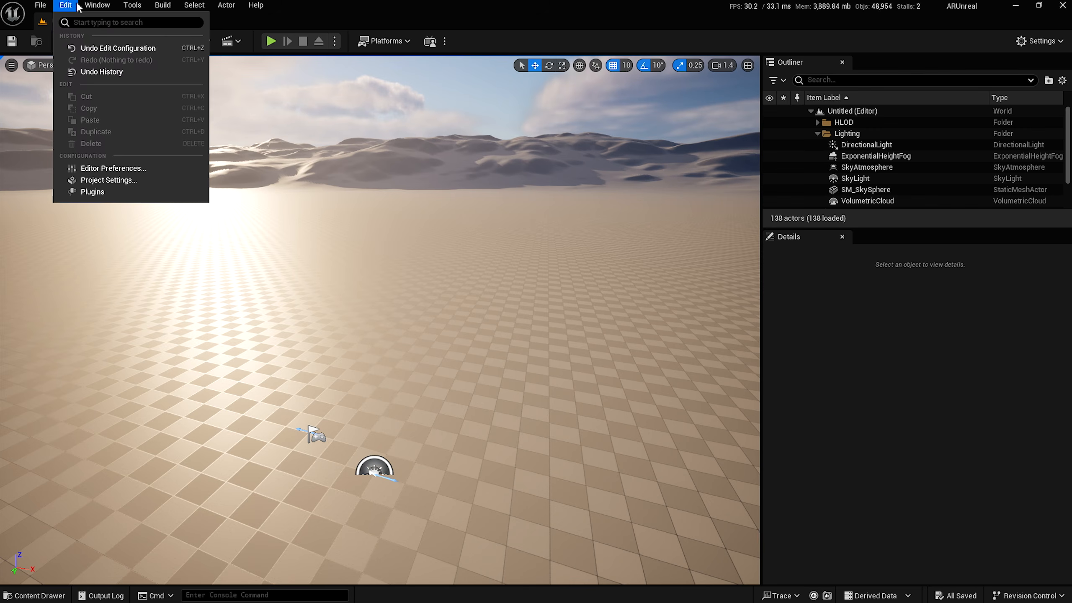
{"action": "left_click", "coordinate": [101, 168]}
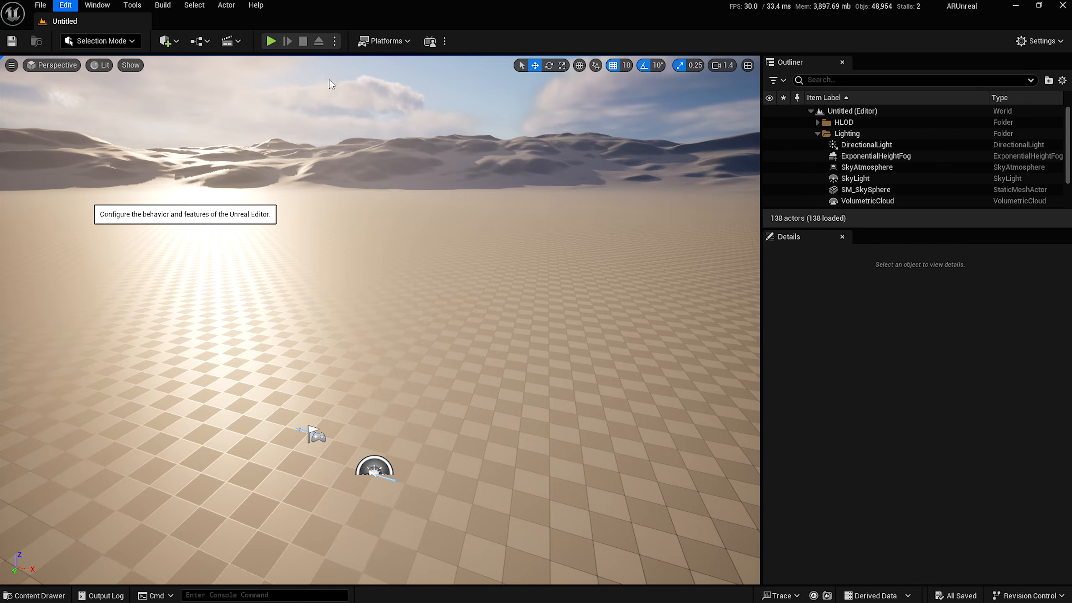
{"action": "type", "text": "M"}
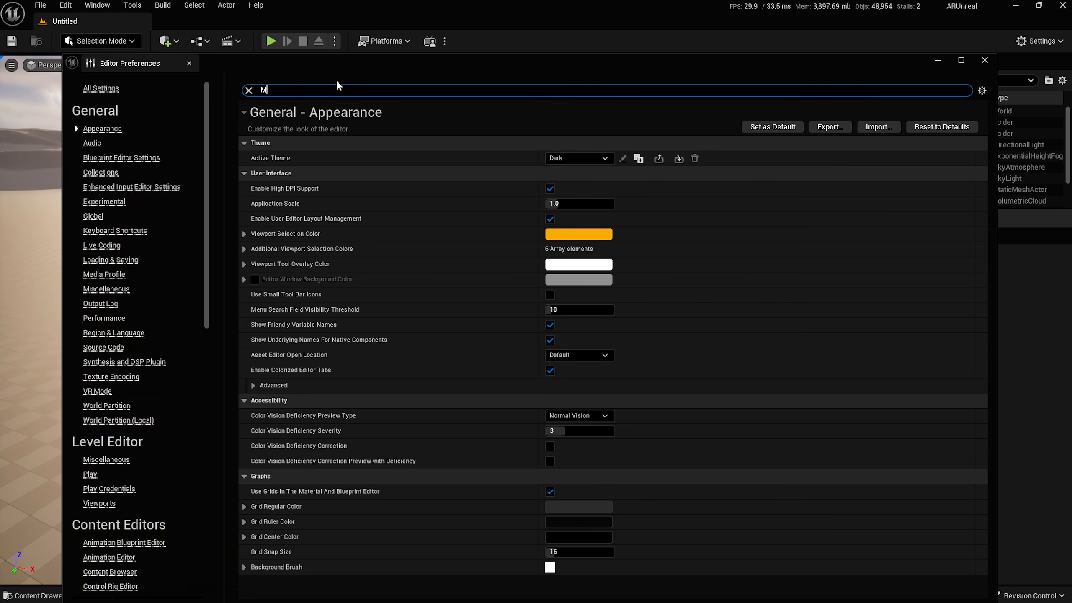
{"action": "type", "text": "emory"}
{"action": "scroll", "coordinate": [371, 233], "scroll_direction": "down", "scroll_amount": 1}
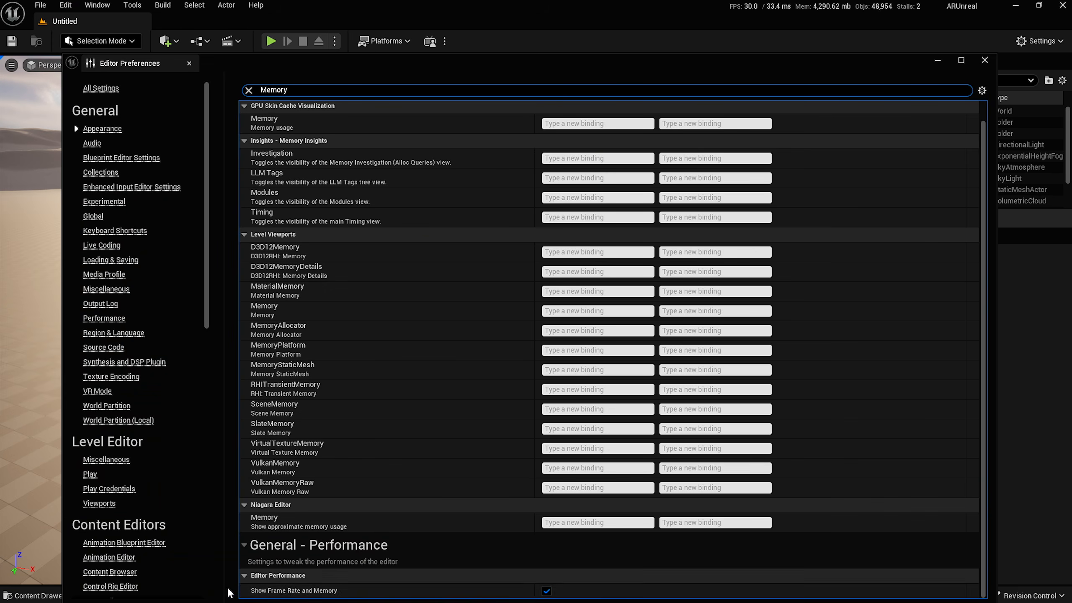
{"action": "left_click", "coordinate": [984, 60]}
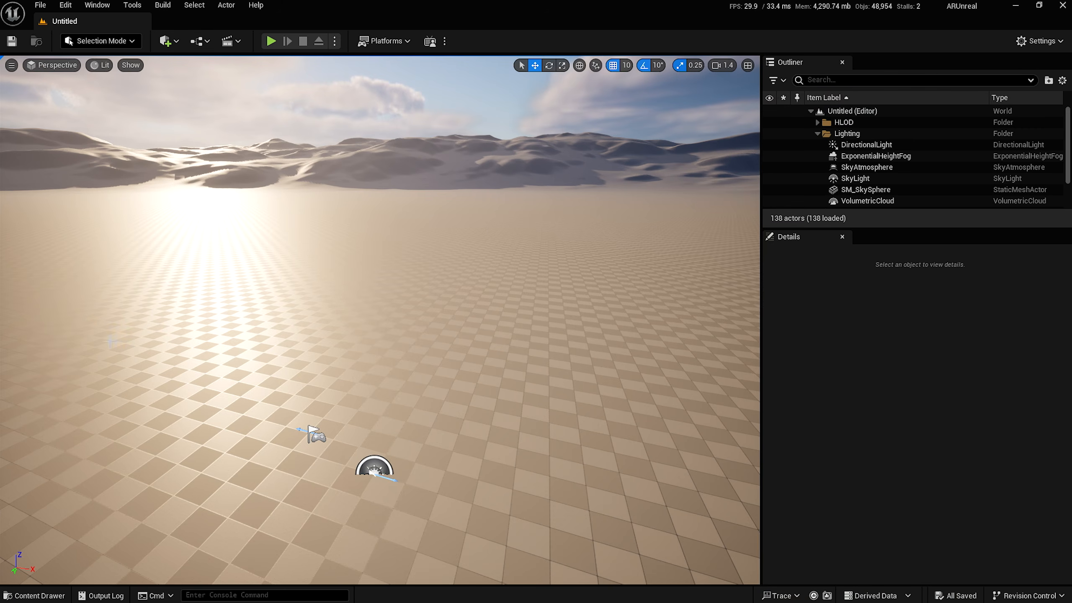
{"action": "left_click", "coordinate": [36, 596]}
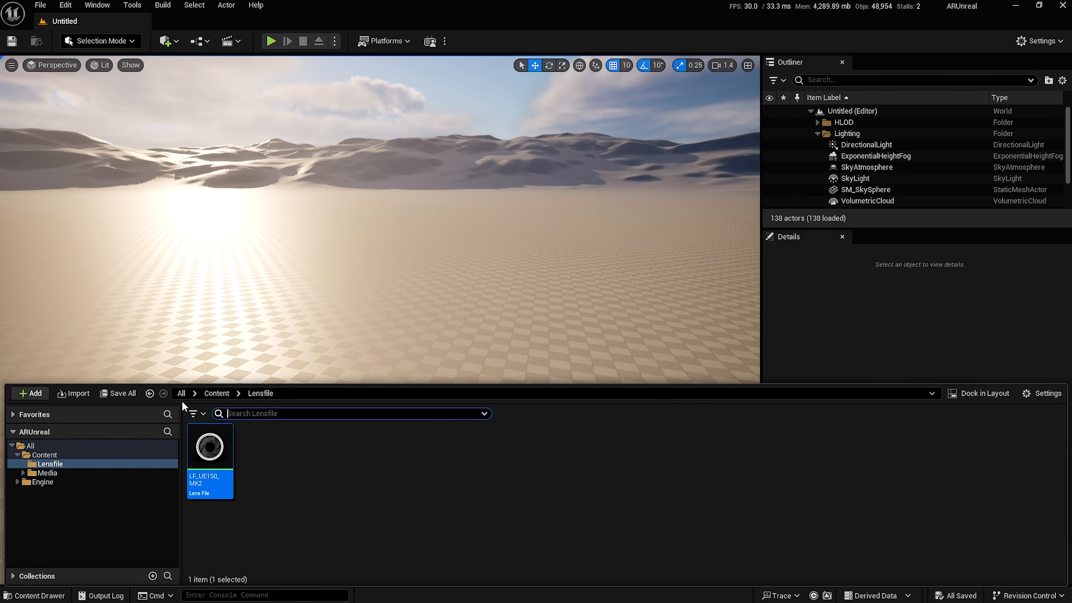
Add a LiveLinkFreeD source at IP 0.0.0.0, port 40000, in the Live Link panel.
{"action": "left_click", "coordinate": [211, 394]}
{"action": "left_click", "coordinate": [97, 5]}
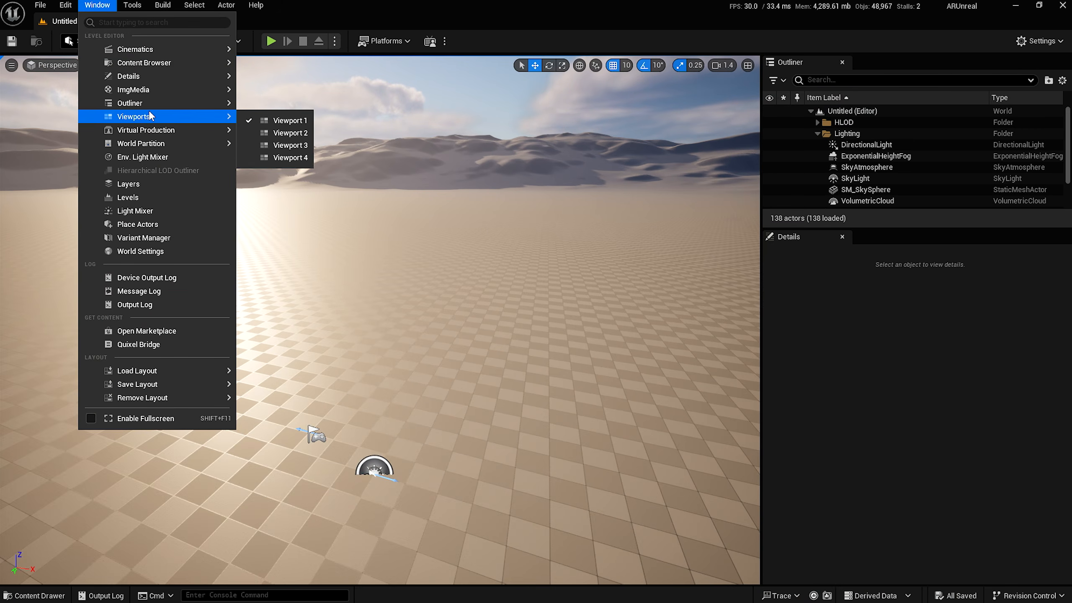
{"action": "mouse_move", "coordinate": [150, 130]}
{"action": "left_click", "coordinate": [278, 145]}
{"action": "left_click", "coordinate": [49, 223]}
{"action": "mouse_move", "coordinate": [84, 254]}
{"action": "left_click_drag", "start_coordinate": [261, 275], "coordinate": [172, 275]}
{"action": "type", "text": "0.0.0.0"}
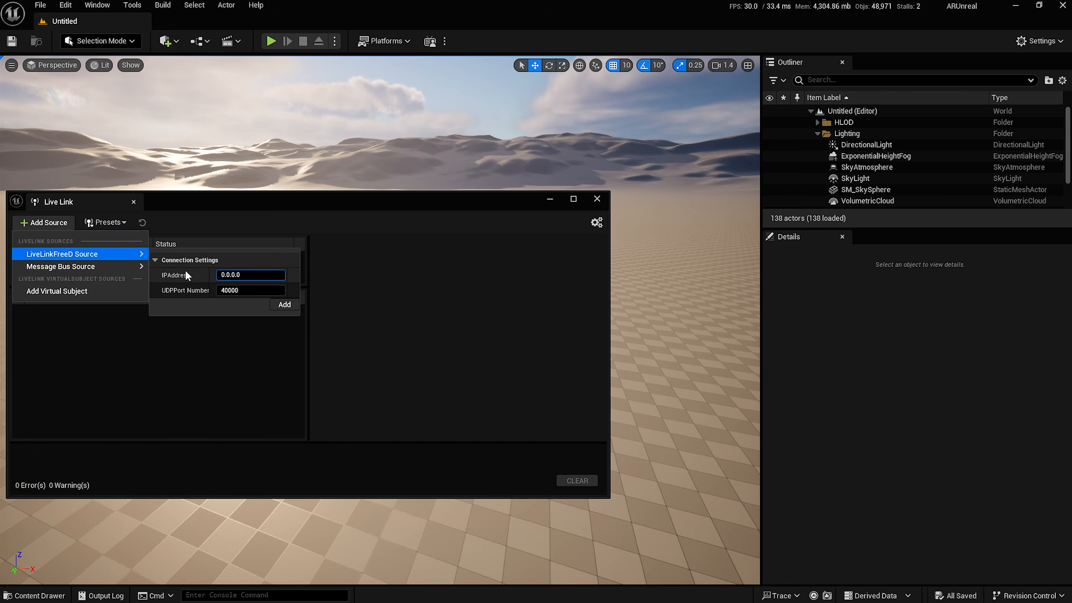
{"action": "left_click", "coordinate": [284, 305]}
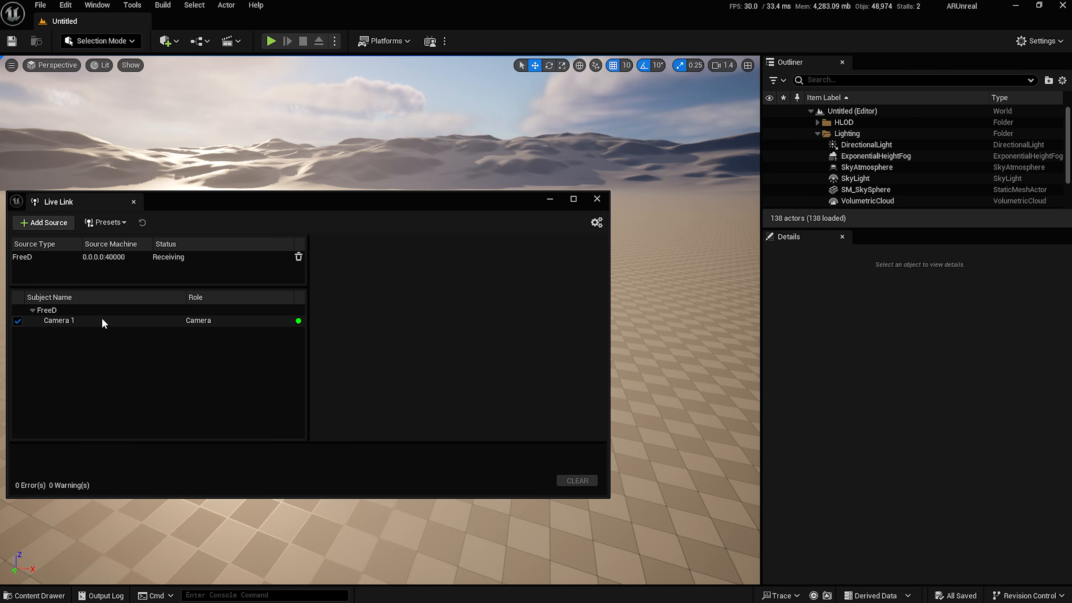
{"action": "left_click", "coordinate": [550, 199]}
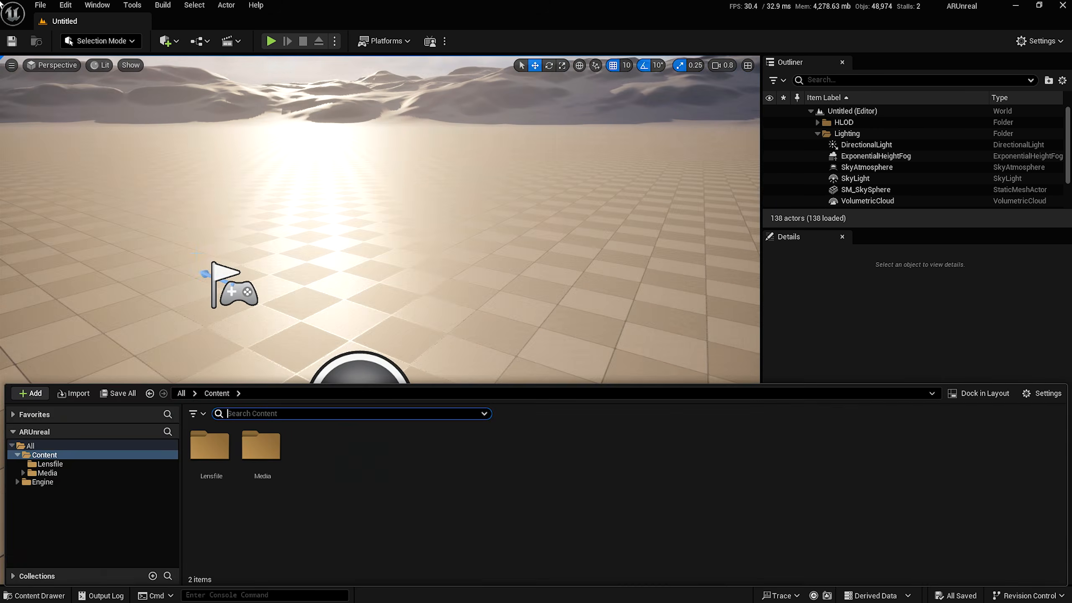
Create a new Empty Level.
{"action": "left_click", "coordinate": [40, 5]}
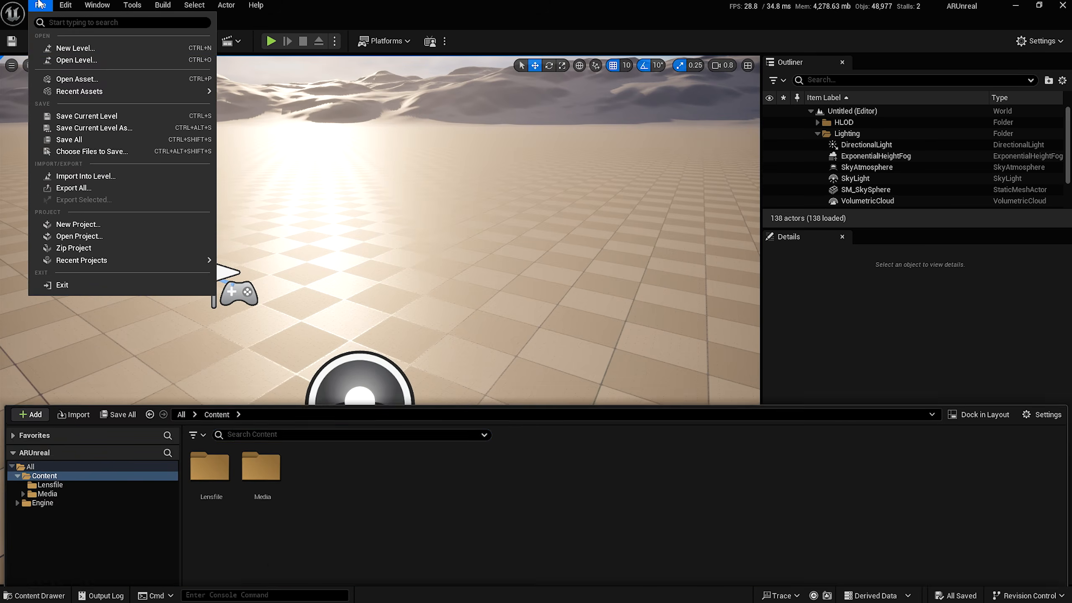
{"action": "left_click", "coordinate": [63, 48]}
{"action": "left_click", "coordinate": [602, 253]}
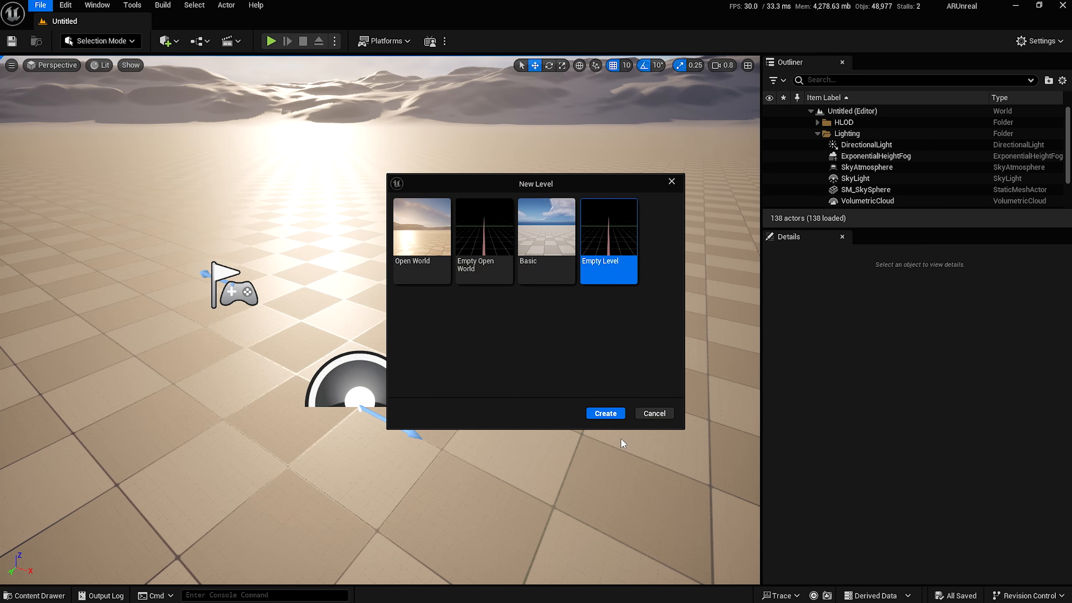
{"action": "left_click", "coordinate": [607, 412]}
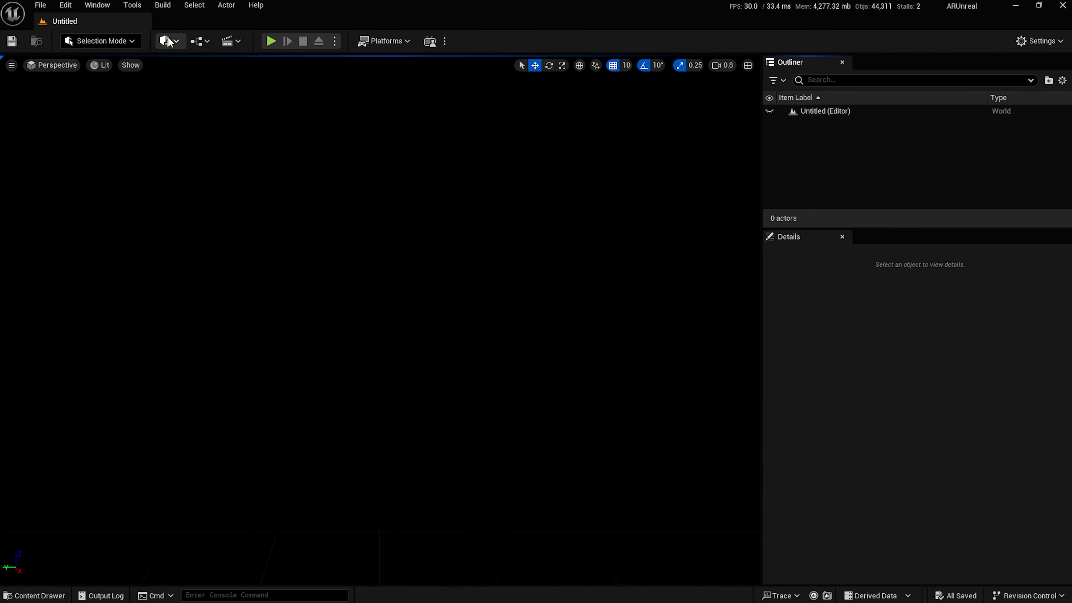
Place a Target Point actor and reset its location to 0, 0, 0.
{"action": "left_click", "coordinate": [168, 41]}
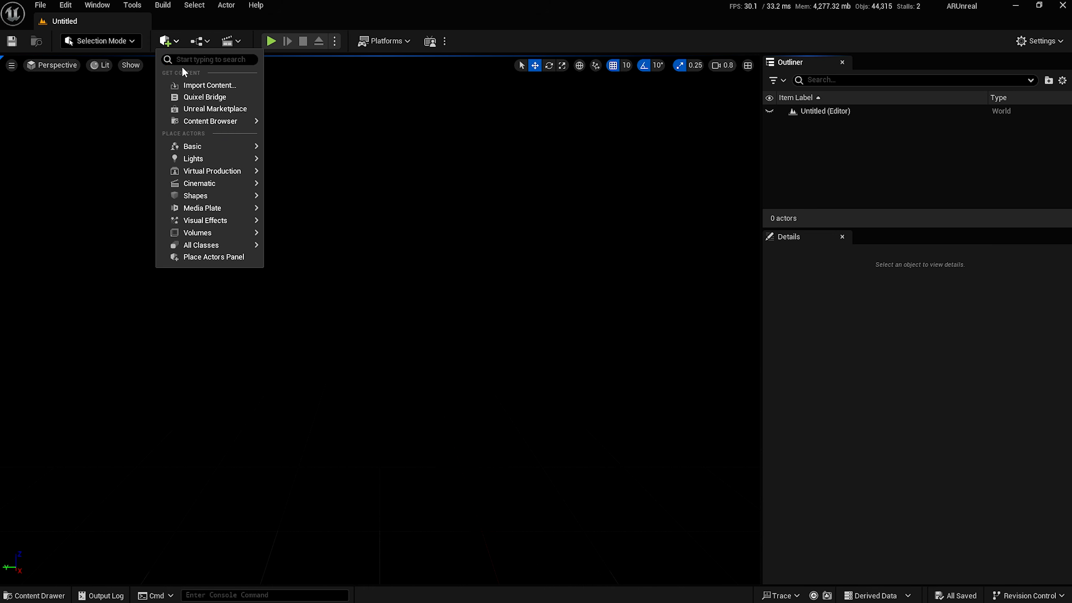
{"action": "type", "text": "Targe"}
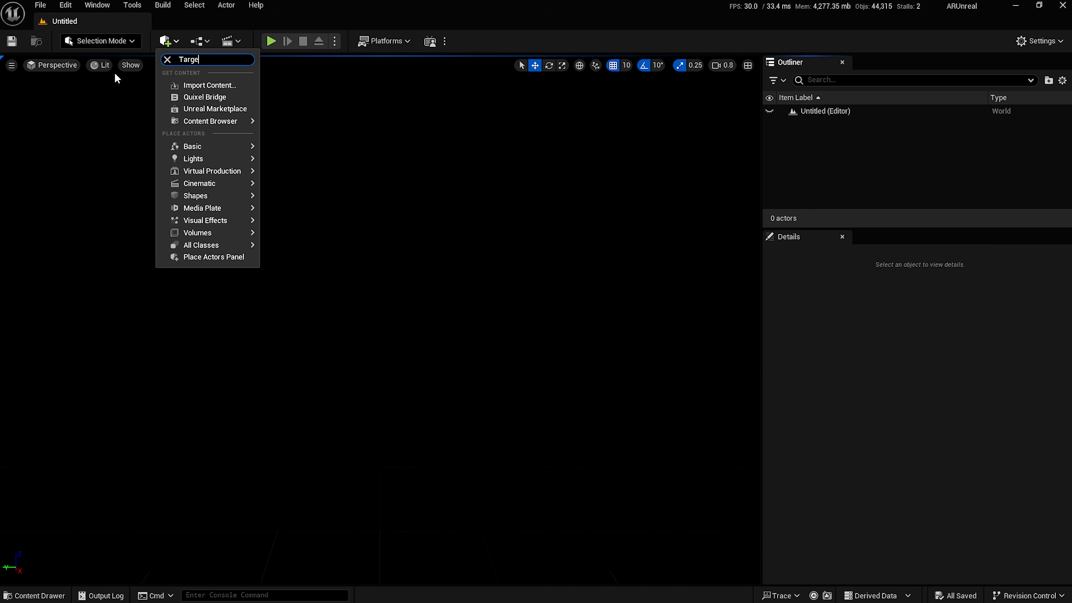
{"action": "type", "text": "t"}
{"action": "left_click", "coordinate": [214, 84]}
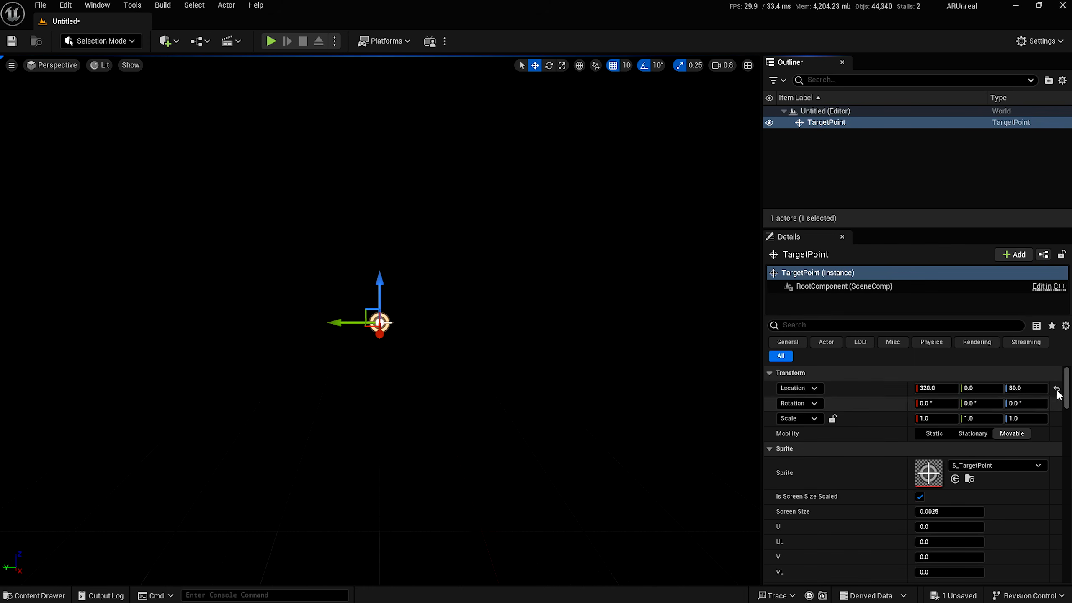
{"action": "left_click", "coordinate": [1058, 391]}
Add a Cine Camera Actor, parent it under TargetPoint and reset its location to 0, 0, 0.
{"action": "left_click", "coordinate": [173, 42]}
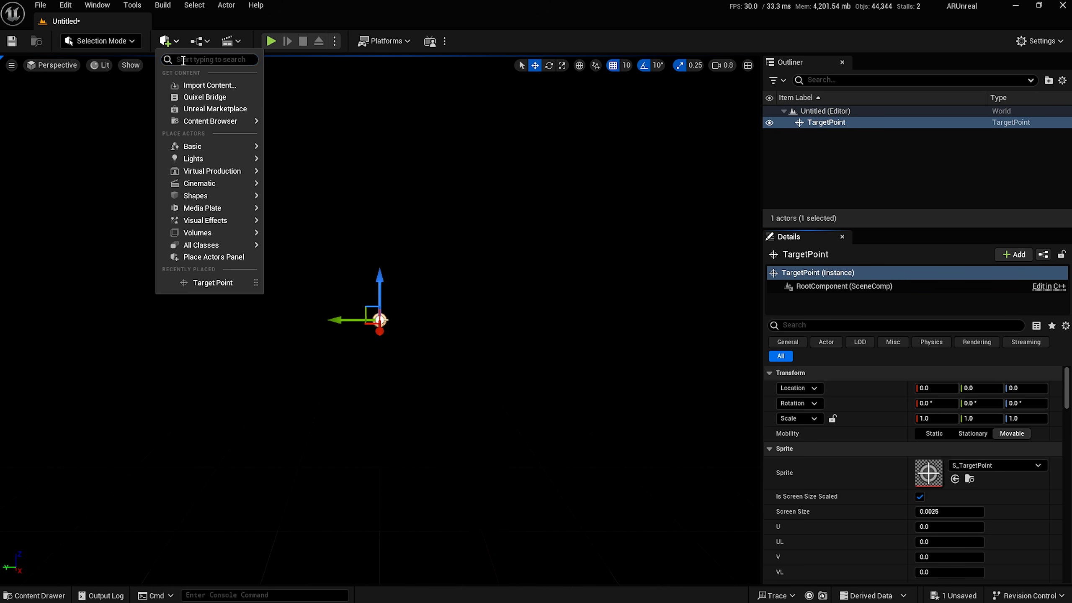
{"action": "type", "text": "Cine"}
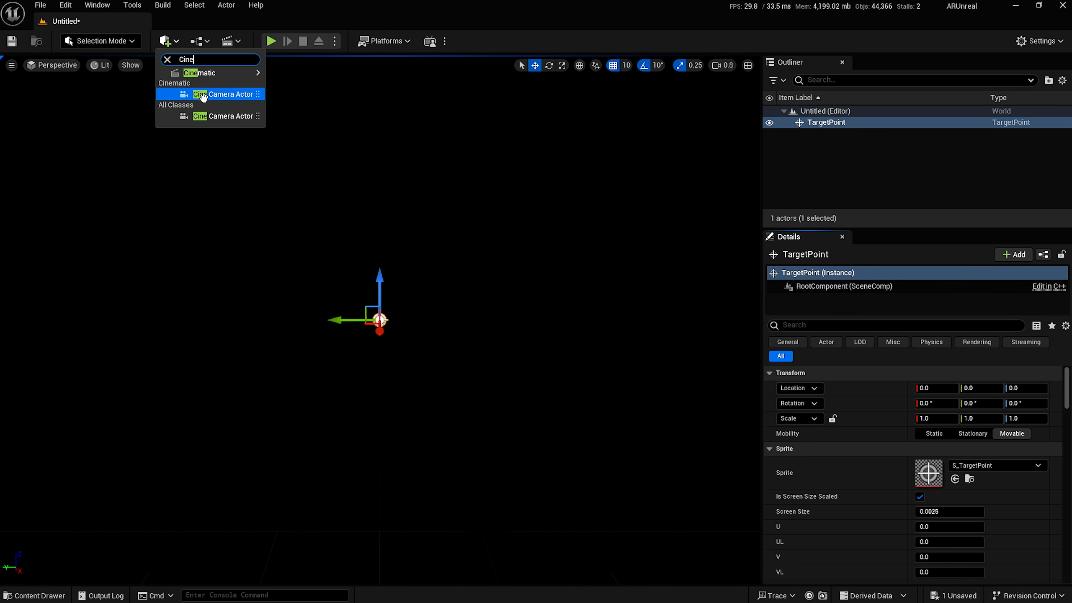
{"action": "left_click", "coordinate": [203, 95]}
{"action": "left_click_drag", "start_coordinate": [809, 127], "coordinate": [819, 134]}
{"action": "left_click", "coordinate": [1056, 374]}
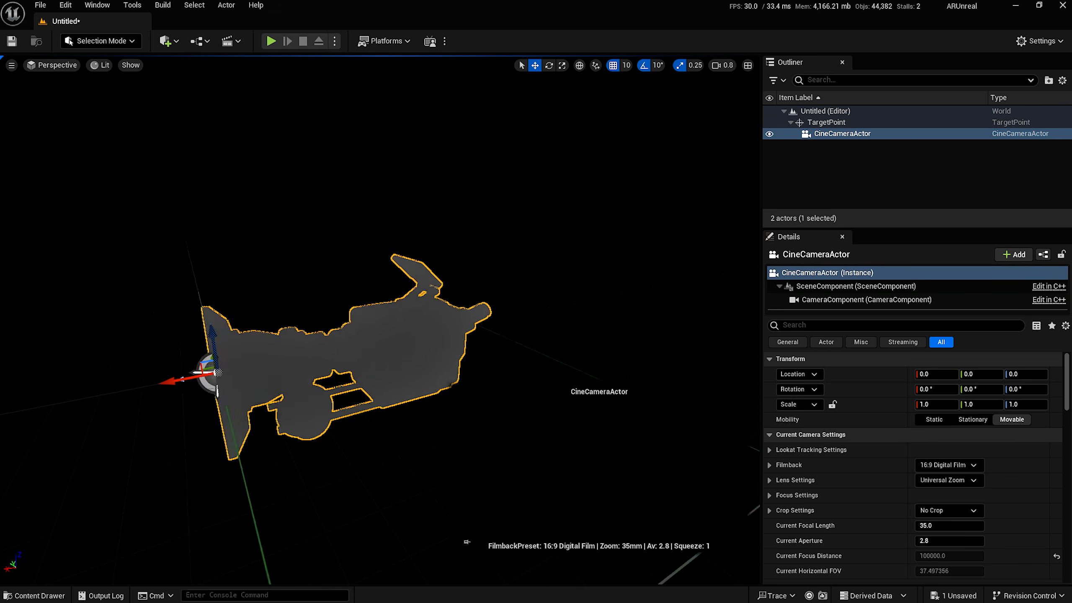
{"action": "left_click", "coordinate": [1026, 255]}
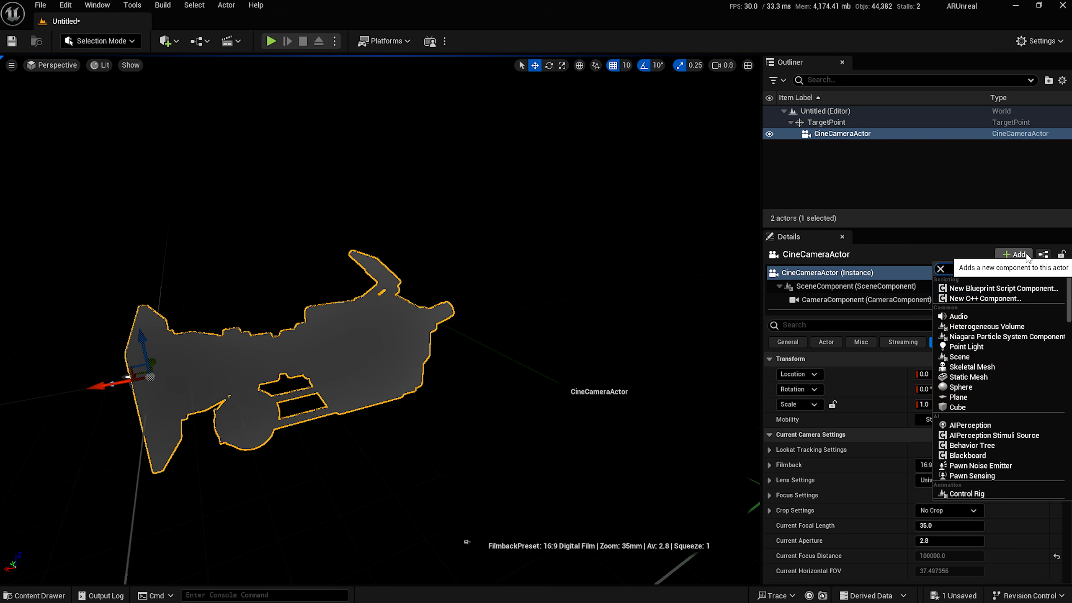
Add a LiveLink Controller component to the camera driven by the Camera 1 subject.
{"action": "type", "text": "live"}
{"action": "left_click", "coordinate": [1008, 289]}
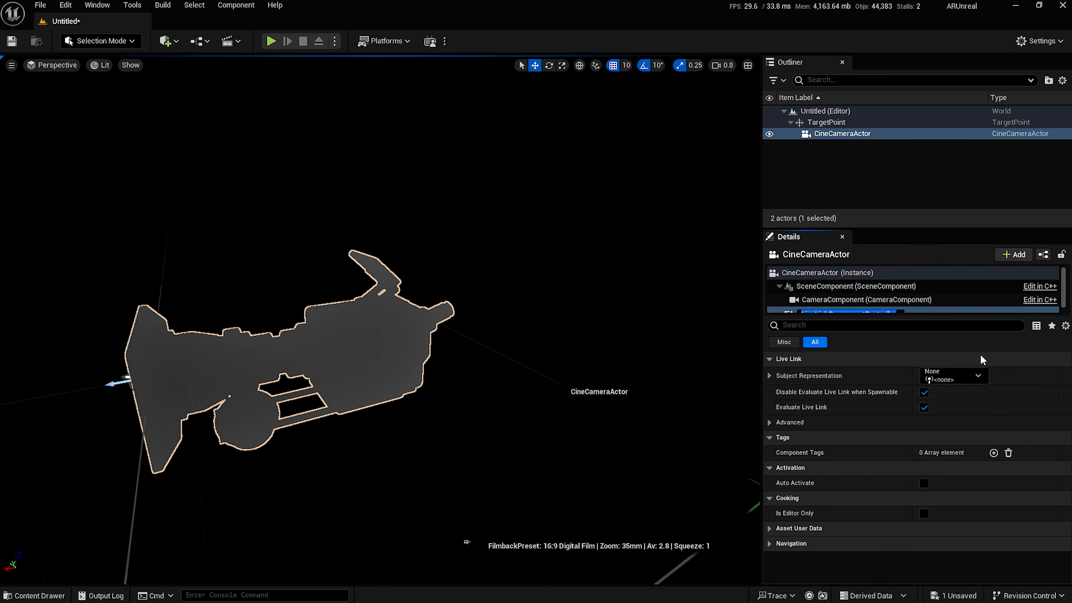
{"action": "left_click", "coordinate": [949, 374]}
{"action": "left_click", "coordinate": [971, 421]}
Add a Lens component using LF_UE150_MK2, with Lens File filmback override and Apply Distortion on.
{"action": "left_click", "coordinate": [1014, 257]}
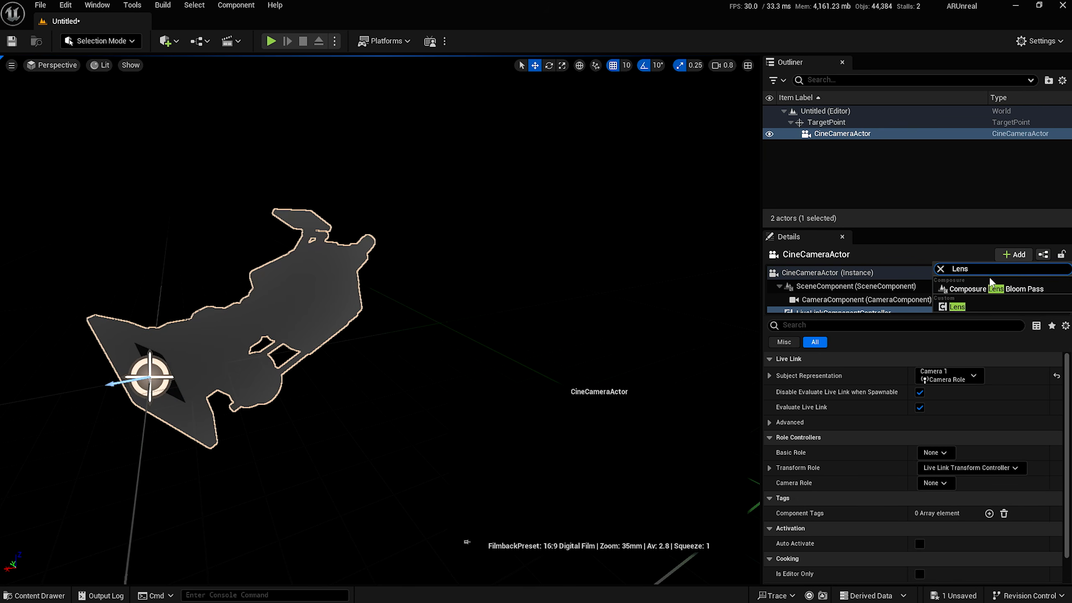
{"action": "left_click", "coordinate": [960, 307]}
{"action": "left_click", "coordinate": [981, 395]}
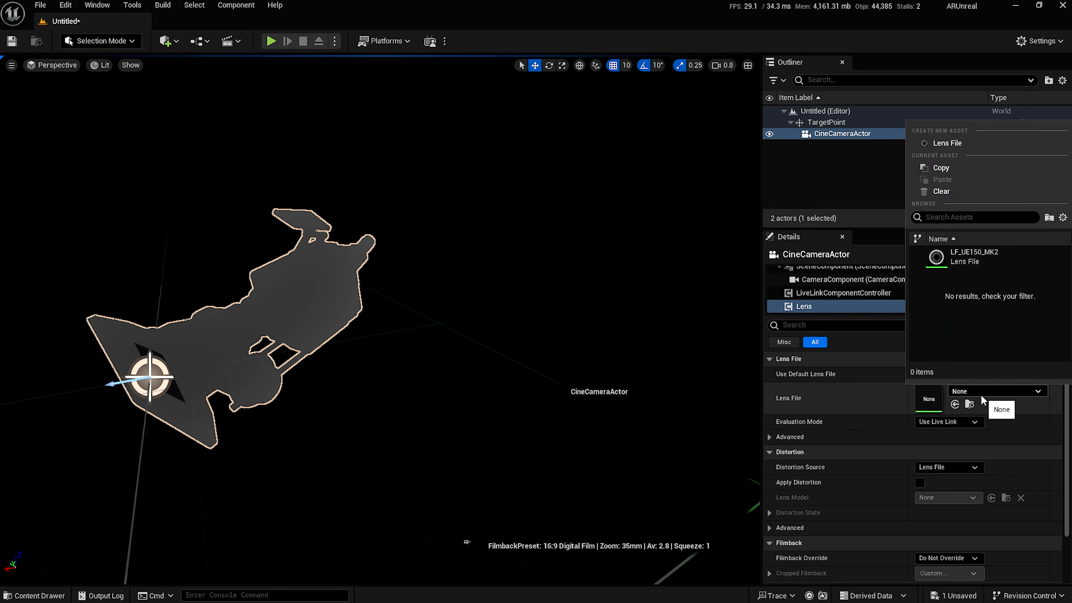
{"action": "left_click", "coordinate": [950, 252]}
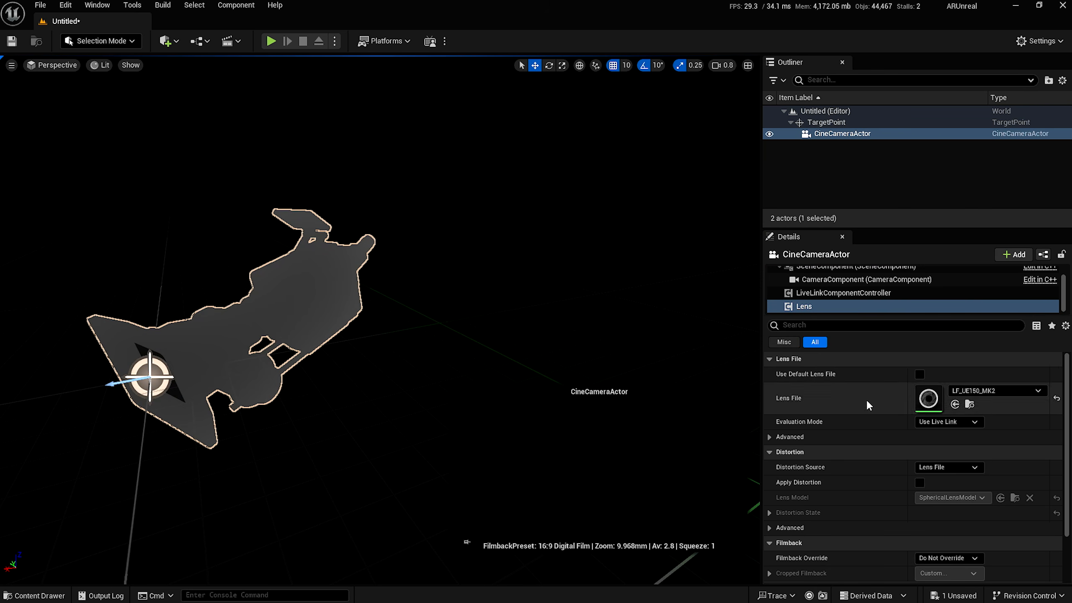
{"action": "scroll", "coordinate": [863, 399], "scroll_direction": "down", "scroll_amount": 3}
{"action": "left_click", "coordinate": [948, 500]}
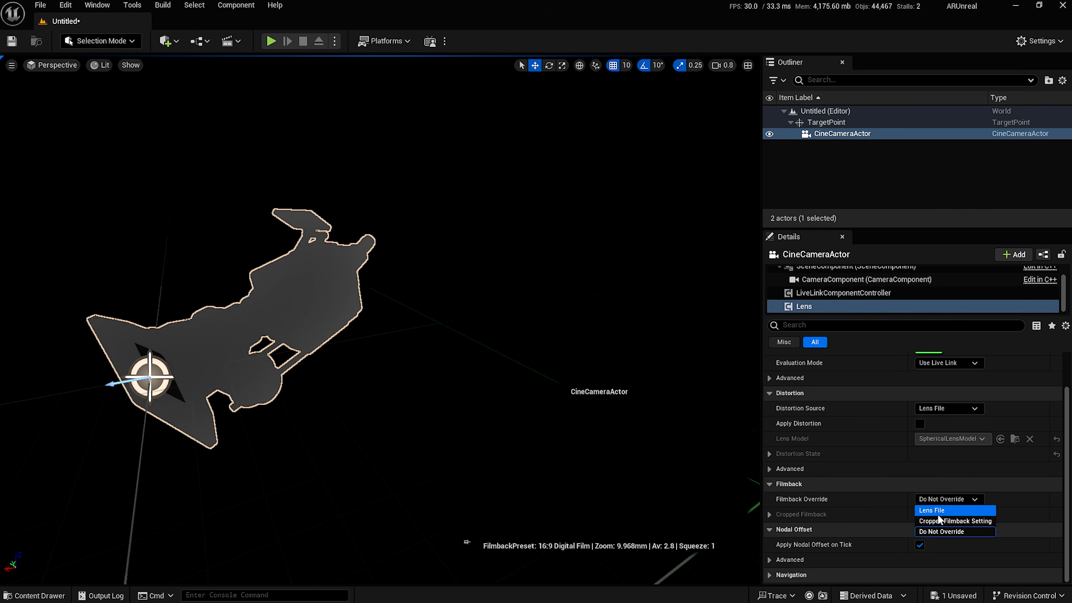
{"action": "left_click", "coordinate": [934, 511]}
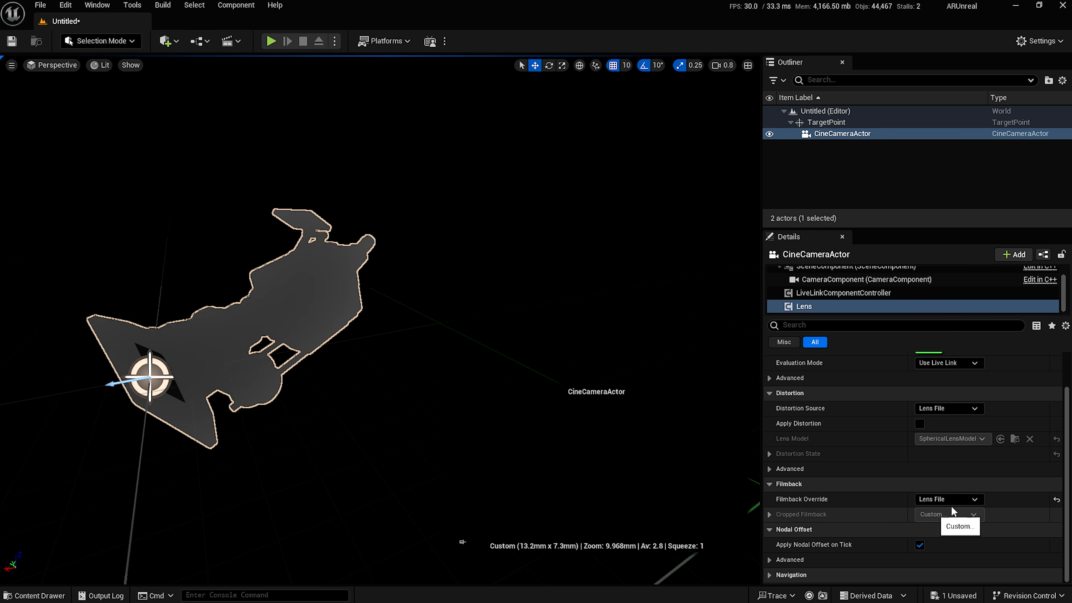
{"action": "left_click", "coordinate": [920, 423]}
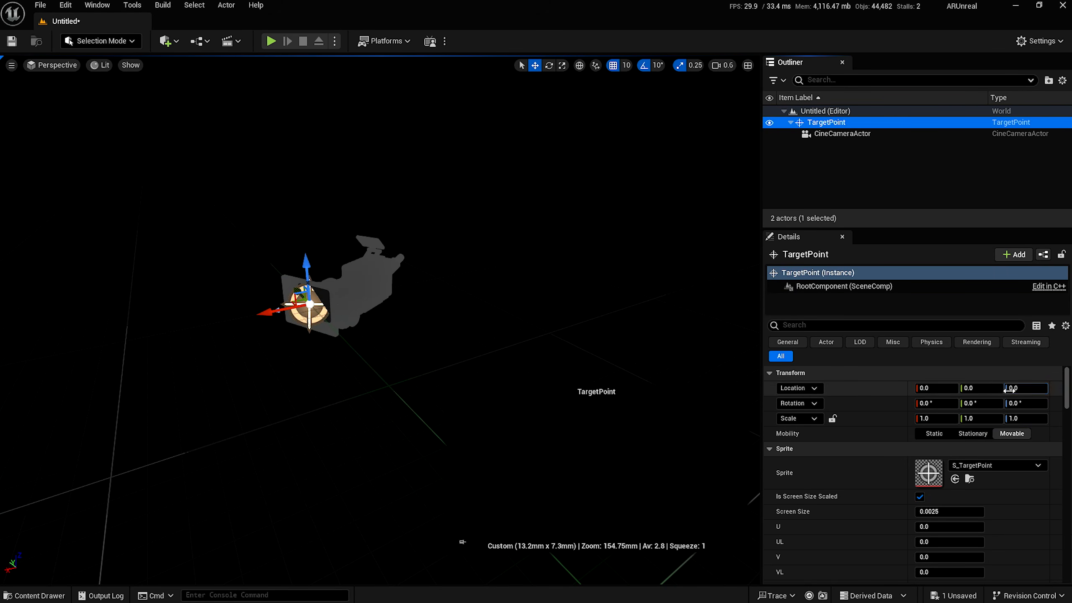
Set the TargetPoint's Location Z to 140.
{"action": "left_click", "coordinate": [1011, 389]}
{"action": "type", "text": "140"}
{"action": "key", "text": "Return"}
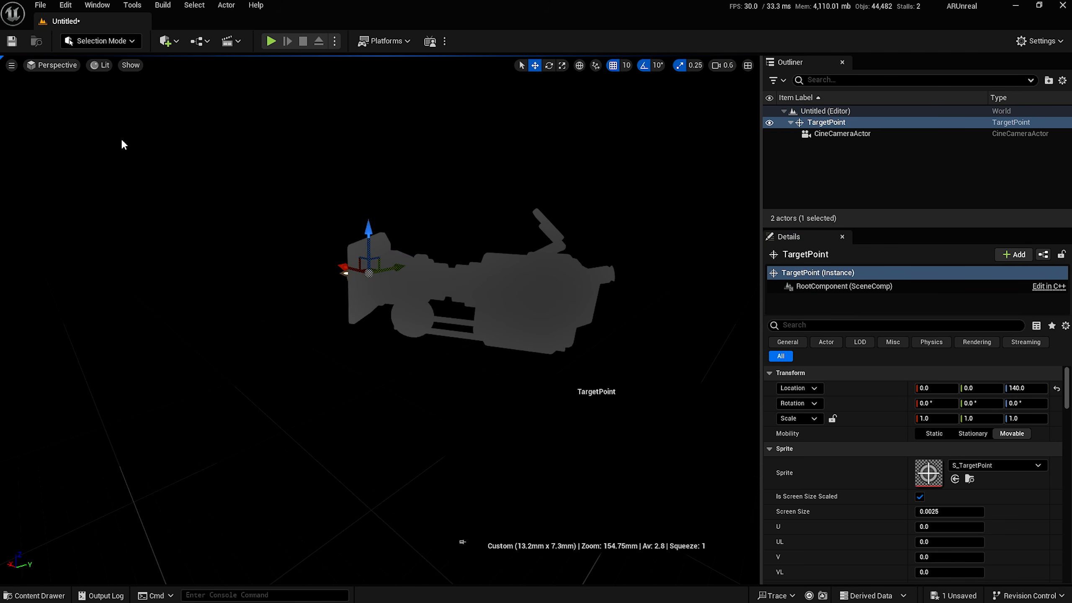
Add a Cube from Quick Add > Shapes to the level.
{"action": "left_click", "coordinate": [163, 40]}
{"action": "mouse_move", "coordinate": [168, 199]}
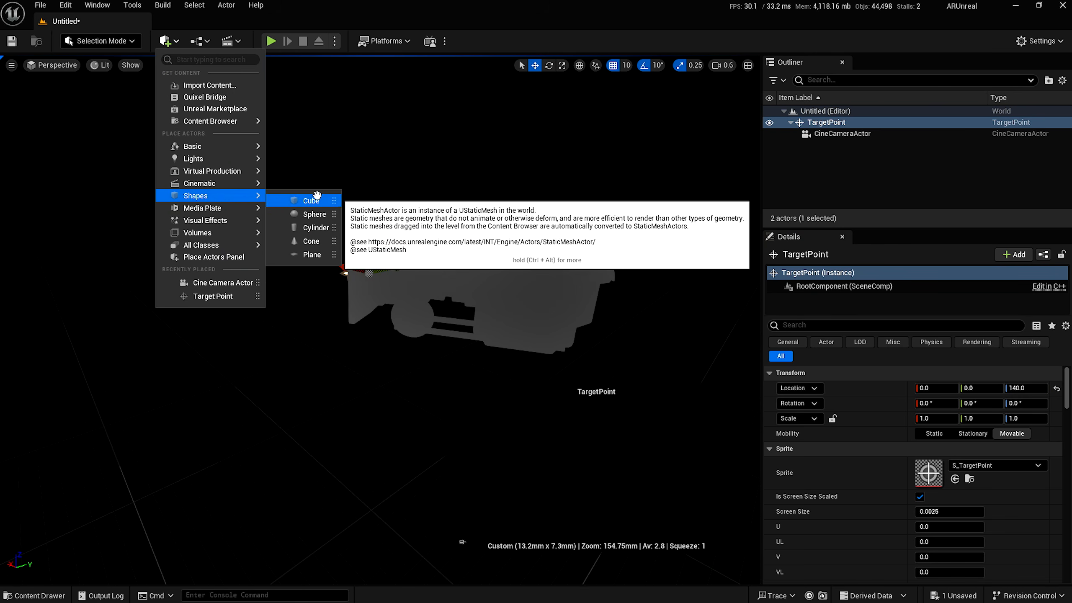
{"action": "left_click", "coordinate": [305, 199]}
{"action": "key", "text": "e"}
{"action": "right_click_drag", "start_coordinate": [560, 306], "coordinate": [460, 377]}
{"action": "key", "text": "d"}
{"action": "scroll", "coordinate": [560, 306], "scroll_direction": "up", "scroll_amount": 1}
Move the cube beside the camera to 400, -170, 70.
{"action": "left_click_drag", "start_coordinate": [556, 304], "coordinate": [224, 165]}
{"action": "left_click", "coordinate": [418, 416]}
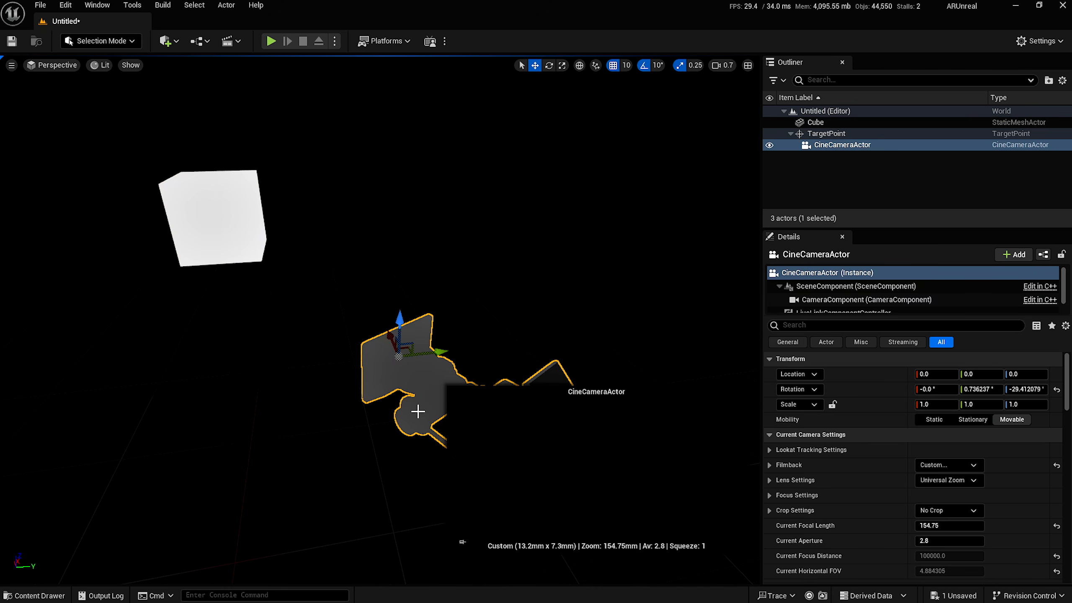
{"action": "left_click", "coordinate": [220, 173]}
{"action": "right_click_drag", "start_coordinate": [206, 180], "coordinate": [551, 221]}
{"action": "scroll", "coordinate": [486, 213], "scroll_direction": "down", "scroll_amount": 2}
{"action": "left_click_drag", "start_coordinate": [457, 250], "coordinate": [440, 288]}
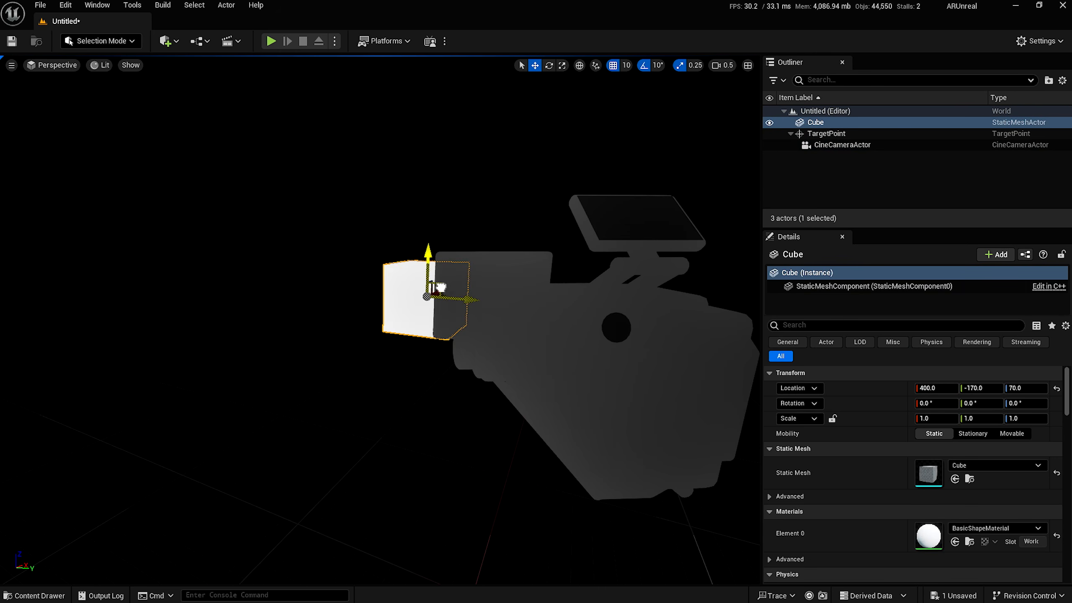
{"action": "left_click", "coordinate": [529, 304]}
{"action": "right_click_drag", "start_coordinate": [415, 317], "coordinate": [490, 321]}
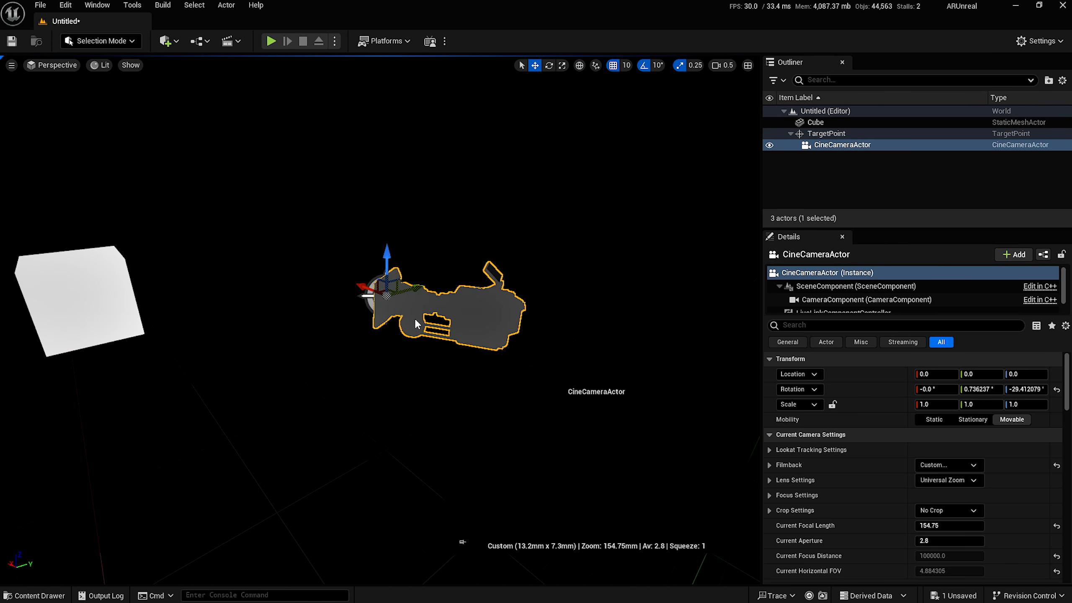
Add a Sky Light with Source Type SLS Specified Cubemap using T_Cubemap_01.
{"action": "left_click", "coordinate": [167, 42]}
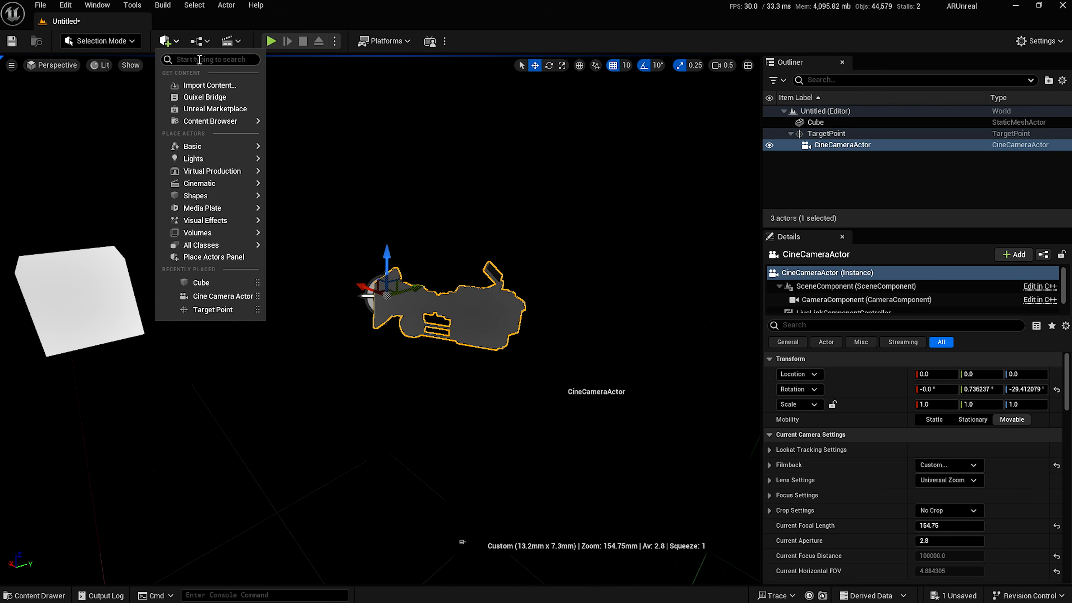
{"action": "type", "text": "Sky"}
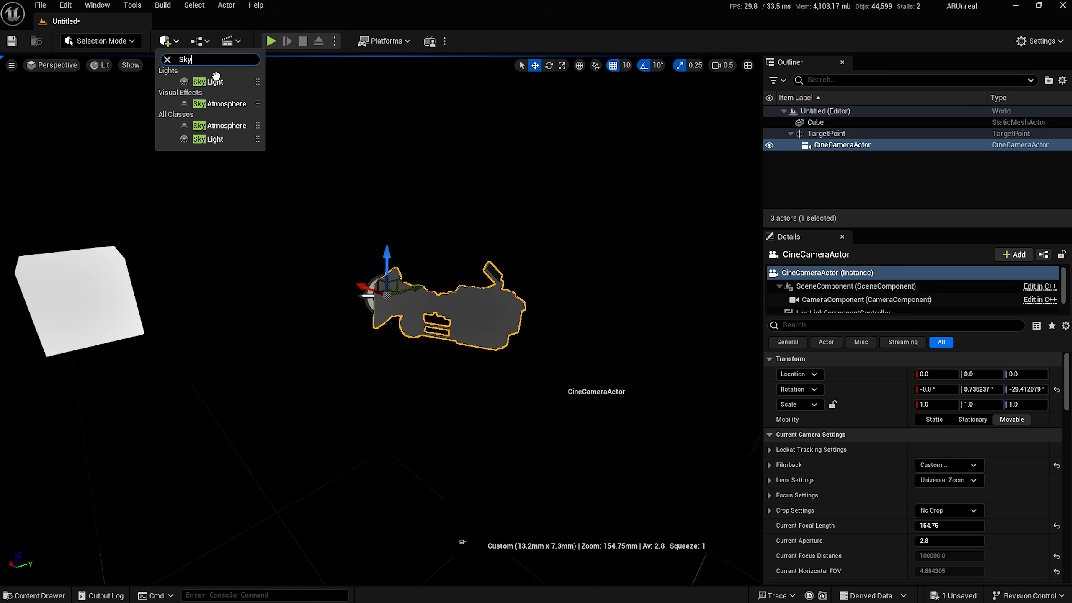
{"action": "left_click", "coordinate": [211, 86]}
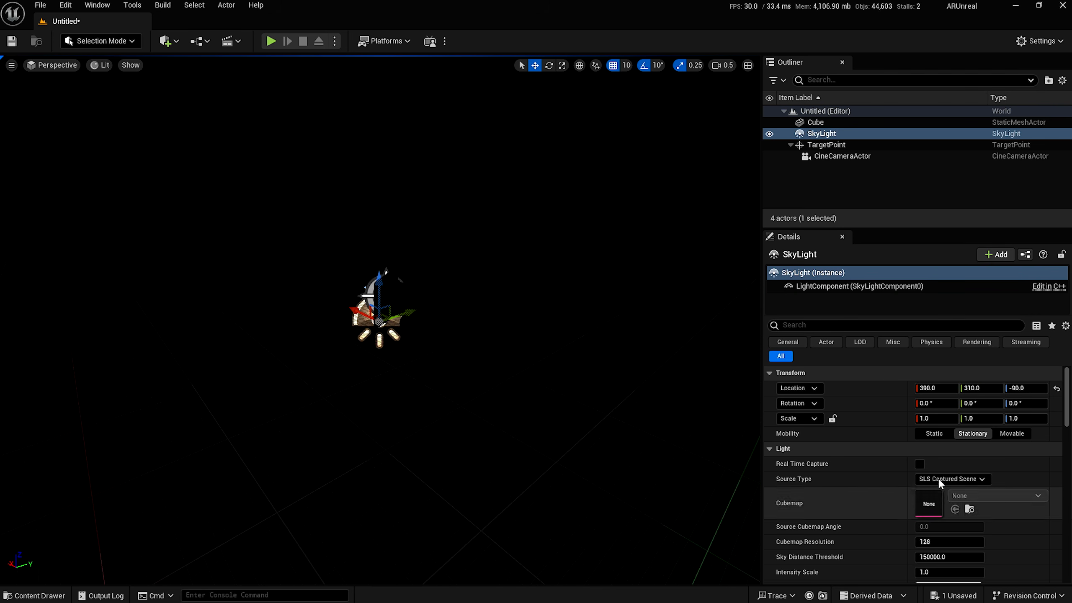
{"action": "left_click", "coordinate": [952, 478]}
{"action": "left_click", "coordinate": [952, 497]}
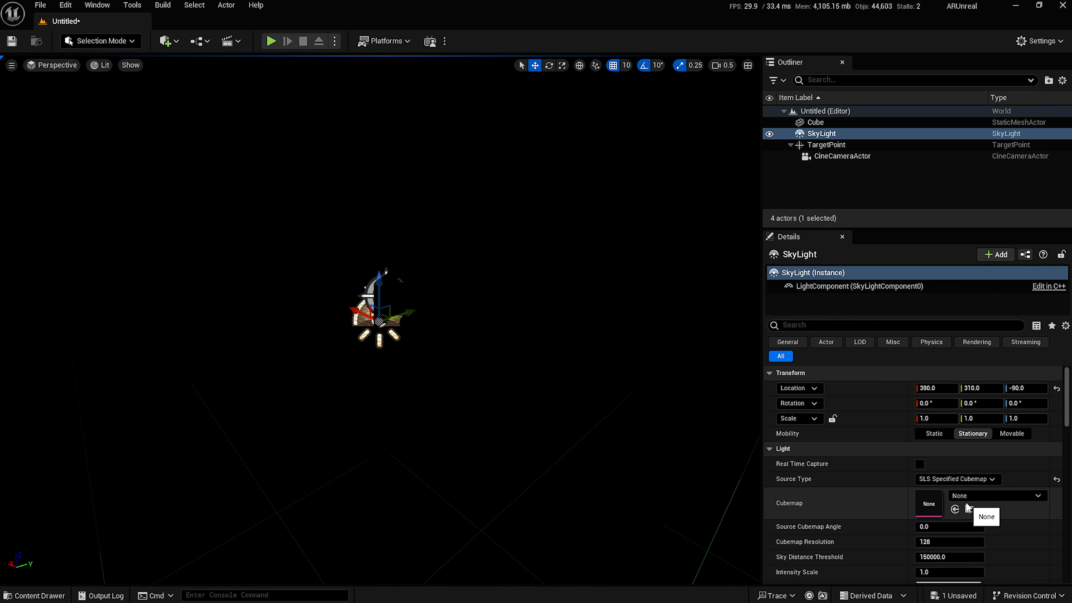
{"action": "left_click", "coordinate": [968, 498]}
{"action": "scroll", "coordinate": [967, 435], "scroll_direction": "down", "scroll_amount": 5}
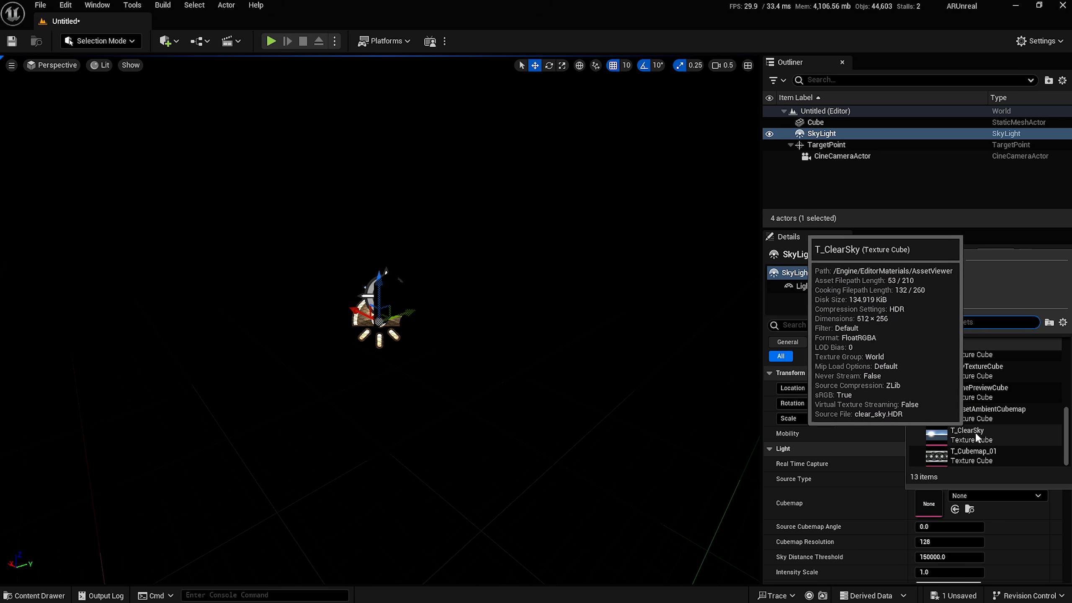
{"action": "left_click", "coordinate": [980, 457]}
Turn the view to see the lit cube, then select and frame the CineCameraActor.
{"action": "right_click_drag", "start_coordinate": [428, 426], "coordinate": [357, 419]}
{"action": "scroll", "coordinate": [429, 426], "scroll_direction": "down", "scroll_amount": 2}
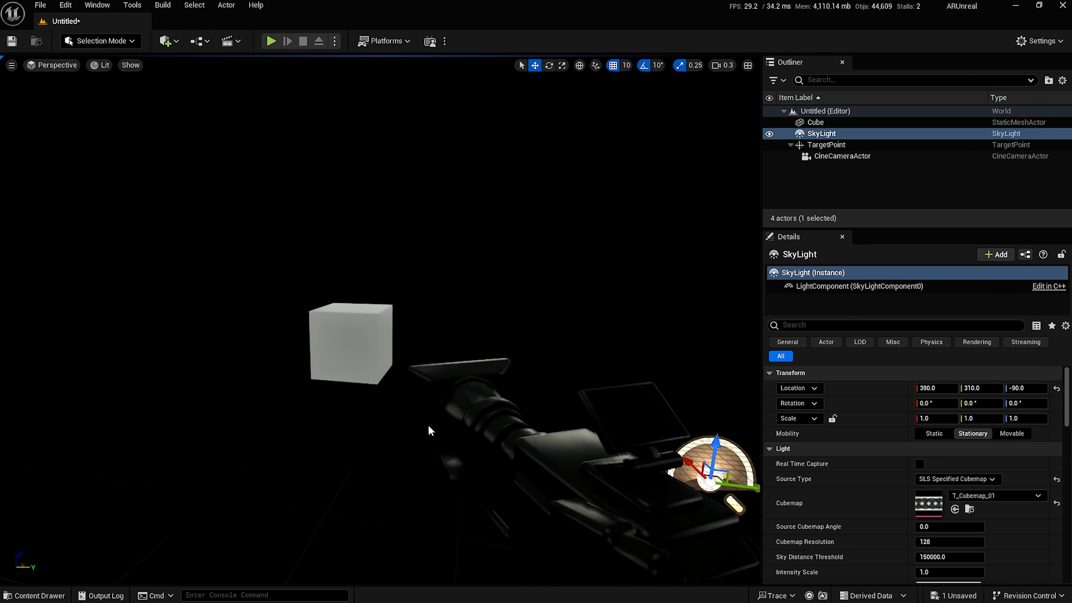
{"action": "left_click", "coordinate": [466, 426]}
{"action": "key", "text": "f"}
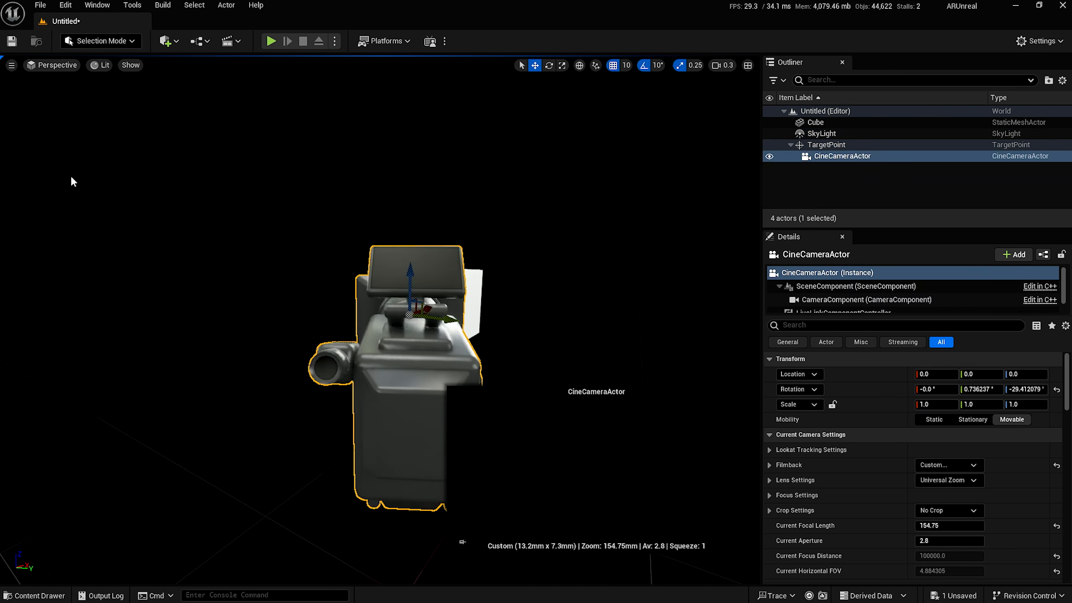
Look through the CineCameraActor to check framing, then back out and pin the camera preview.
{"action": "left_click", "coordinate": [67, 67]}
{"action": "left_click", "coordinate": [63, 204]}
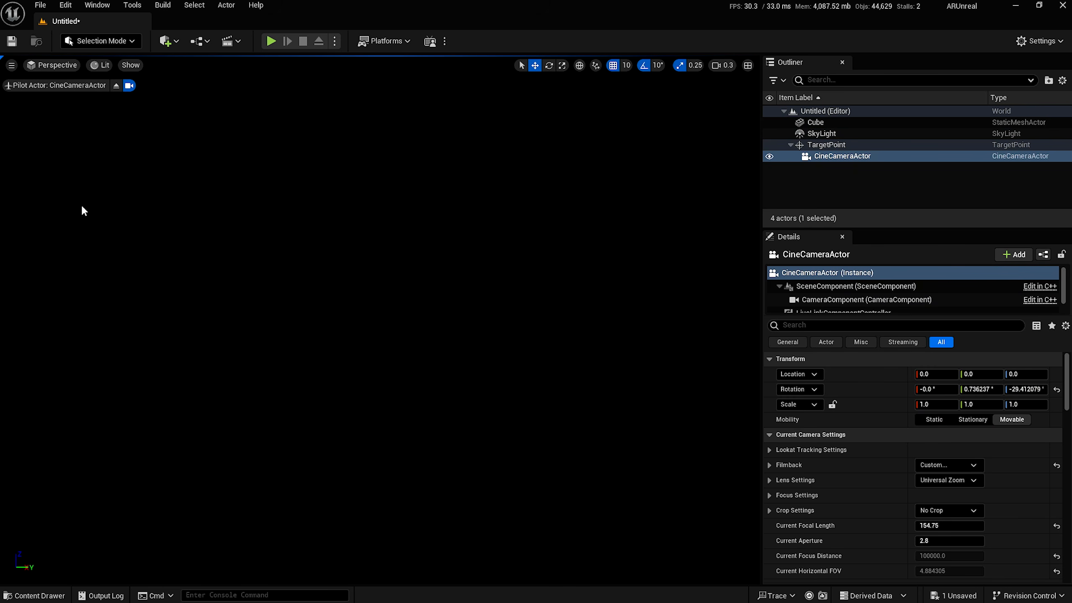
{"action": "left_click", "coordinate": [821, 122]}
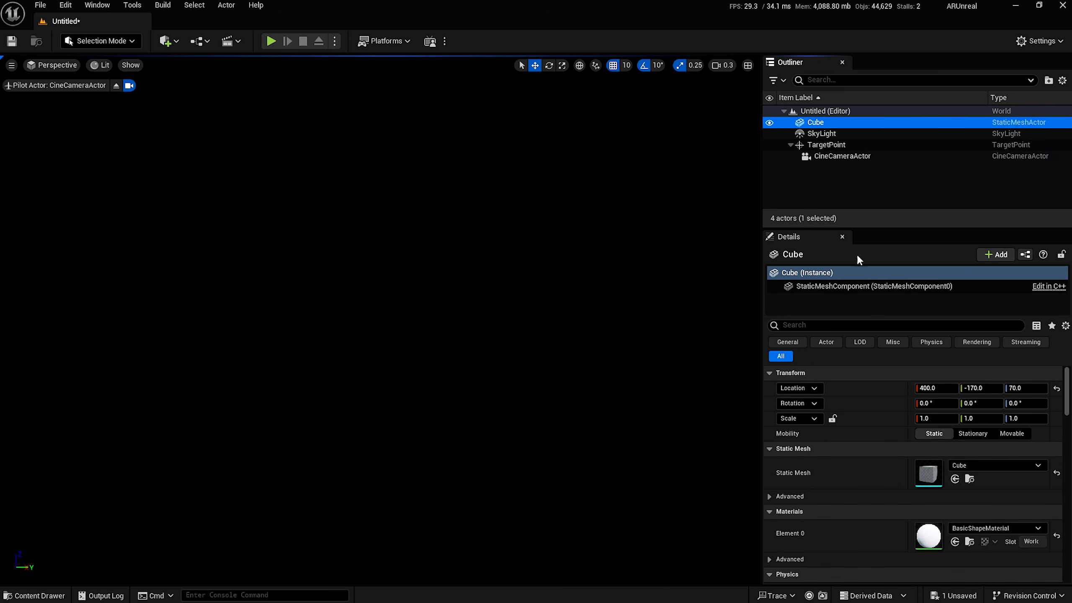
{"action": "left_click", "coordinate": [116, 86]}
{"action": "right_click_drag", "start_coordinate": [422, 380], "coordinate": [452, 405]}
{"action": "key", "text": "s"}
{"action": "scroll", "coordinate": [447, 401], "scroll_direction": "up", "scroll_amount": 2}
{"action": "left_click", "coordinate": [485, 447]}
{"action": "left_click", "coordinate": [468, 543]}
{"action": "right_click_drag", "start_coordinate": [406, 381], "coordinate": [431, 381]}
{"action": "key", "text": "s"}
{"action": "scroll", "coordinate": [418, 405], "scroll_direction": "up", "scroll_amount": 2}
Raise the cube, scale it uniformly to 0.365 and move it to 310, -170, 150.
{"action": "left_click", "coordinate": [247, 277]}
{"action": "left_click_drag", "start_coordinate": [229, 246], "coordinate": [218, 196]}
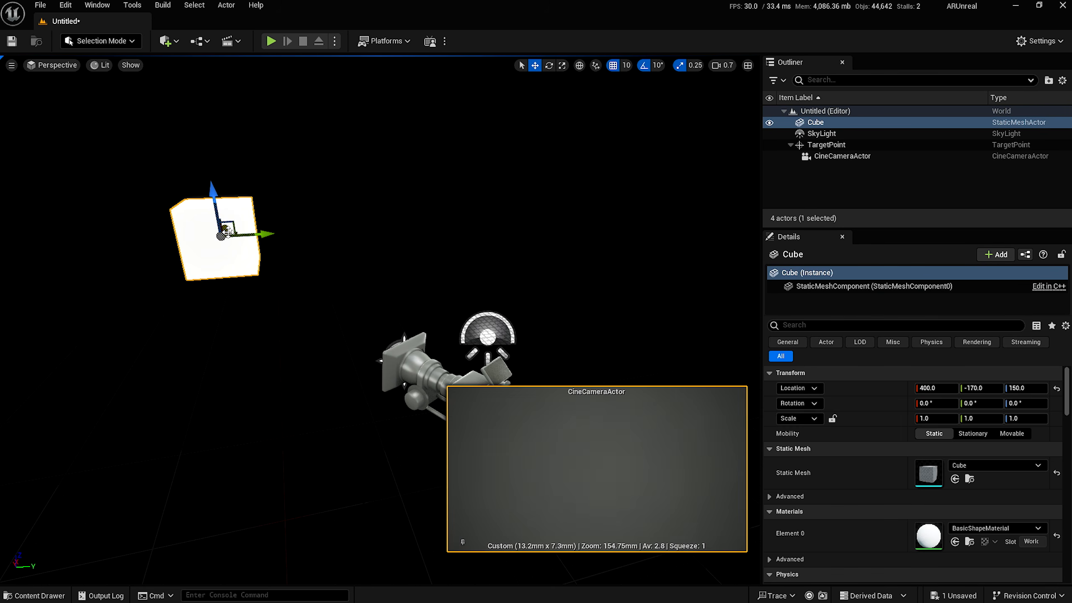
{"action": "left_click", "coordinate": [833, 418]}
{"action": "left_click_drag", "start_coordinate": [936, 419], "coordinate": [866, 419]}
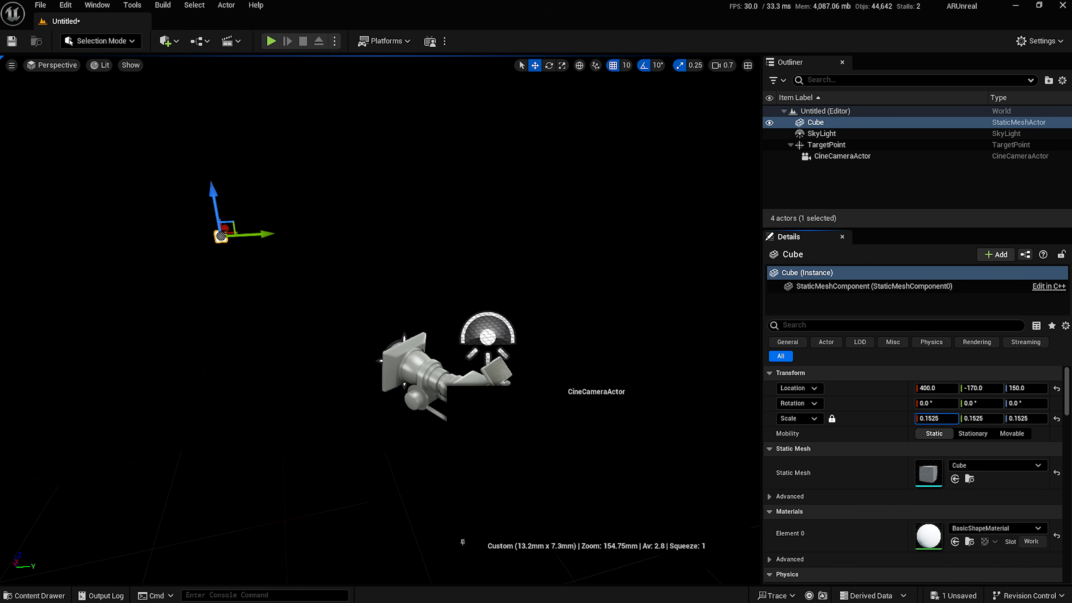
{"action": "left_click_drag", "start_coordinate": [224, 228], "coordinate": [218, 242]}
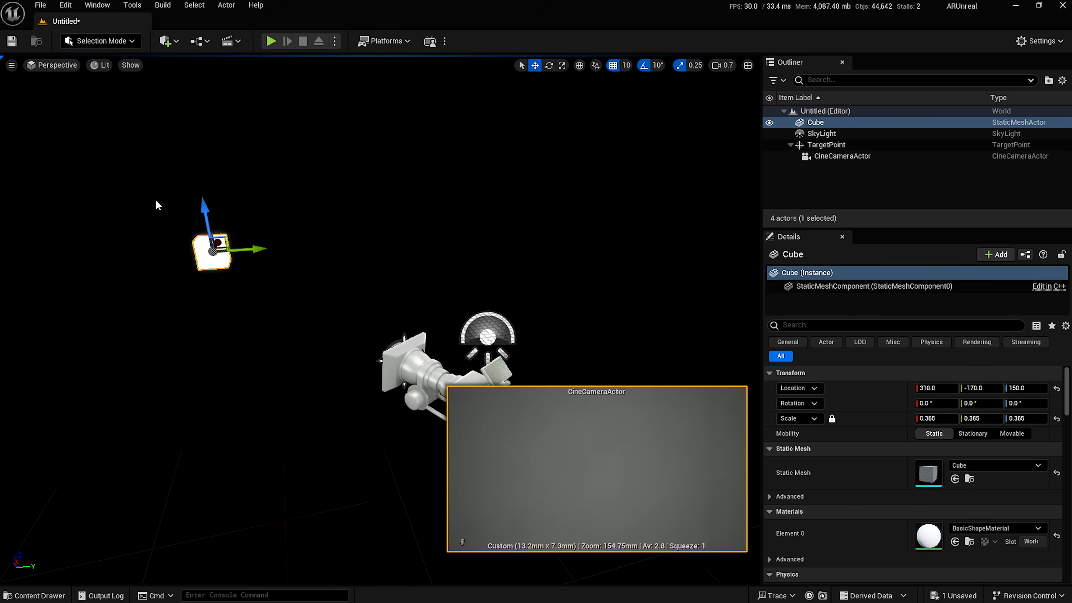
{"action": "left_click", "coordinate": [98, 5]}
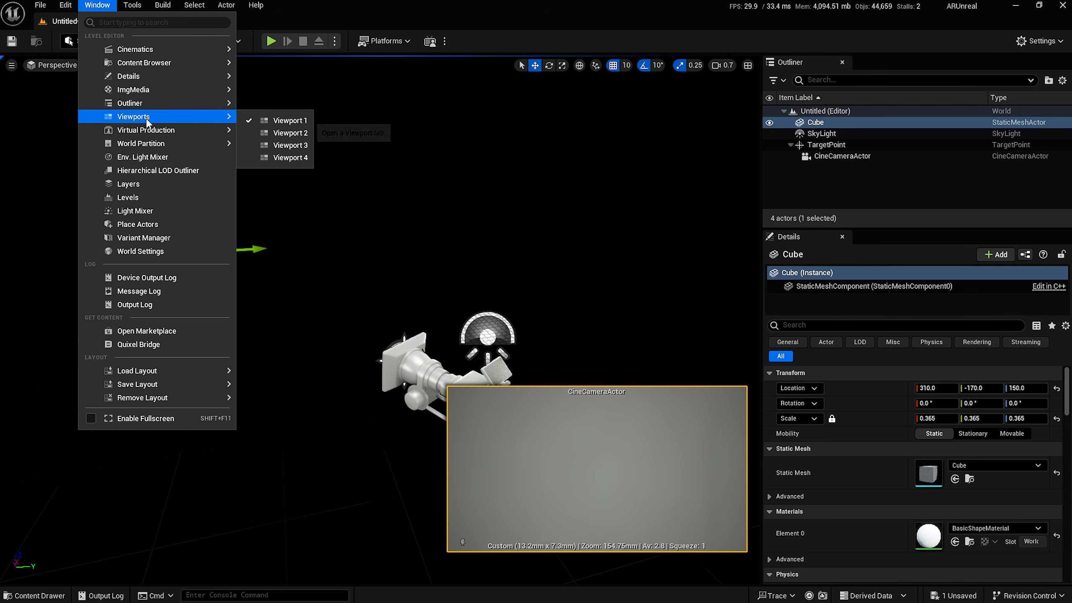
Open Live Link, expand the FreeD source's Focal Length Encoder Data, then switch to the browser.
{"action": "mouse_move", "coordinate": [161, 130]}
{"action": "left_click", "coordinate": [299, 151]}
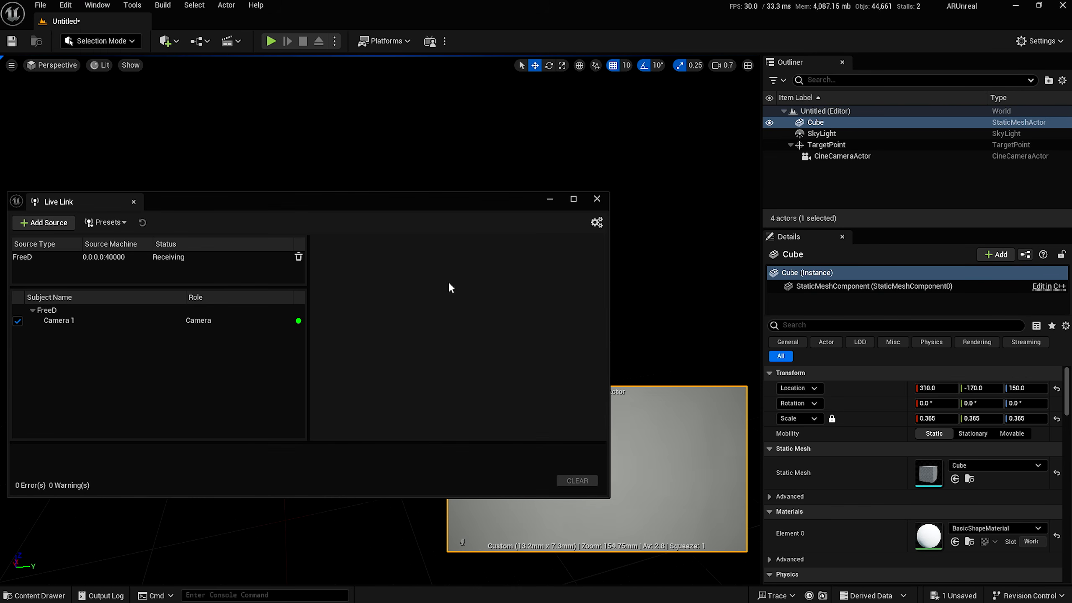
{"action": "left_click", "coordinate": [63, 320]}
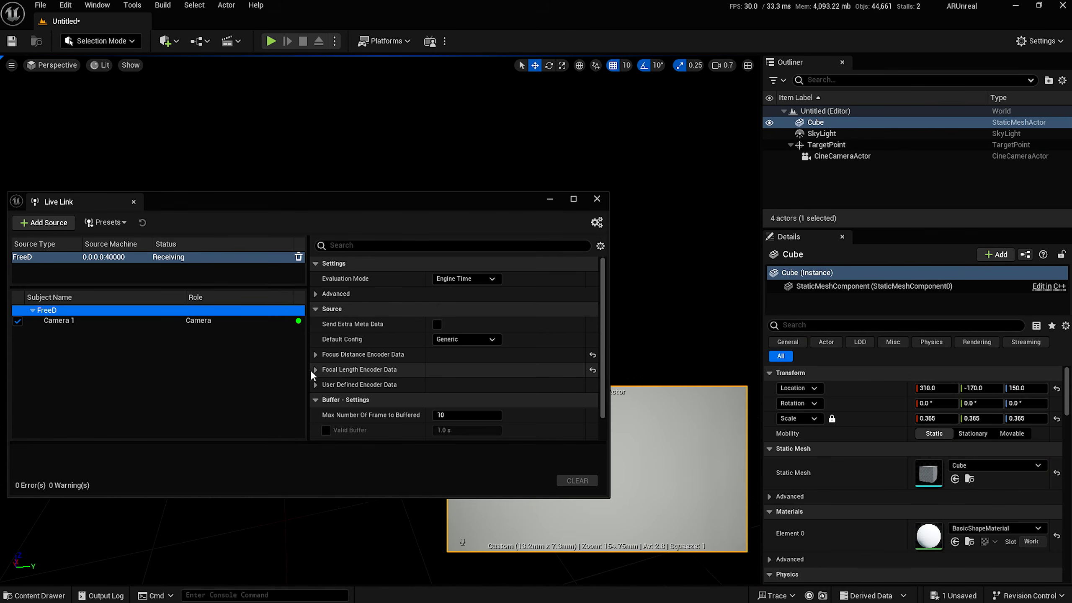
{"action": "left_click", "coordinate": [312, 369]}
{"action": "scroll", "coordinate": [382, 377], "scroll_direction": "down", "scroll_amount": 2}
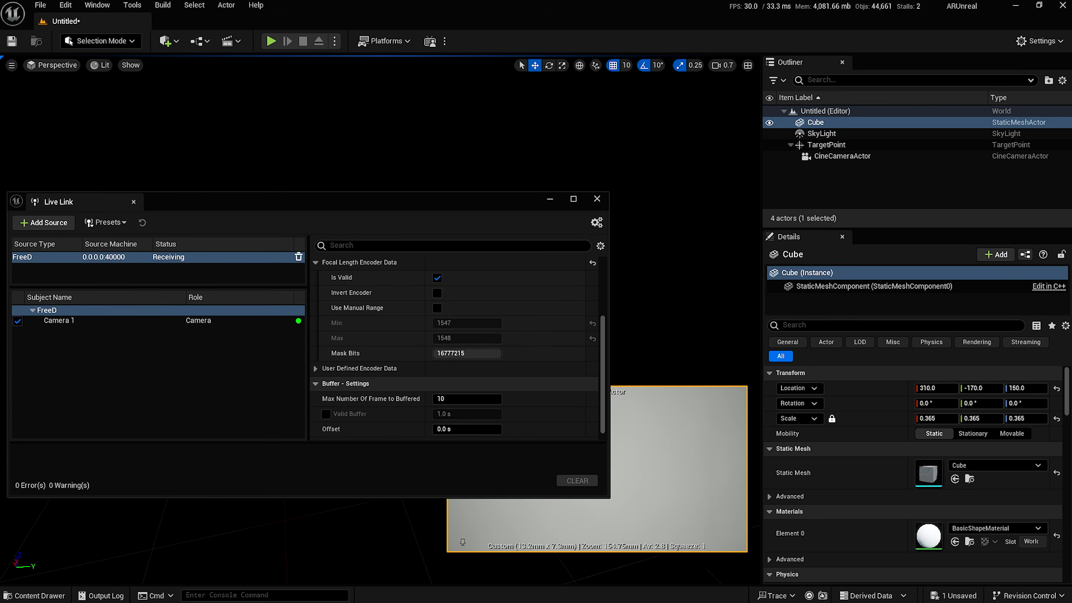
{"action": "key", "text": "alt+Tab"}
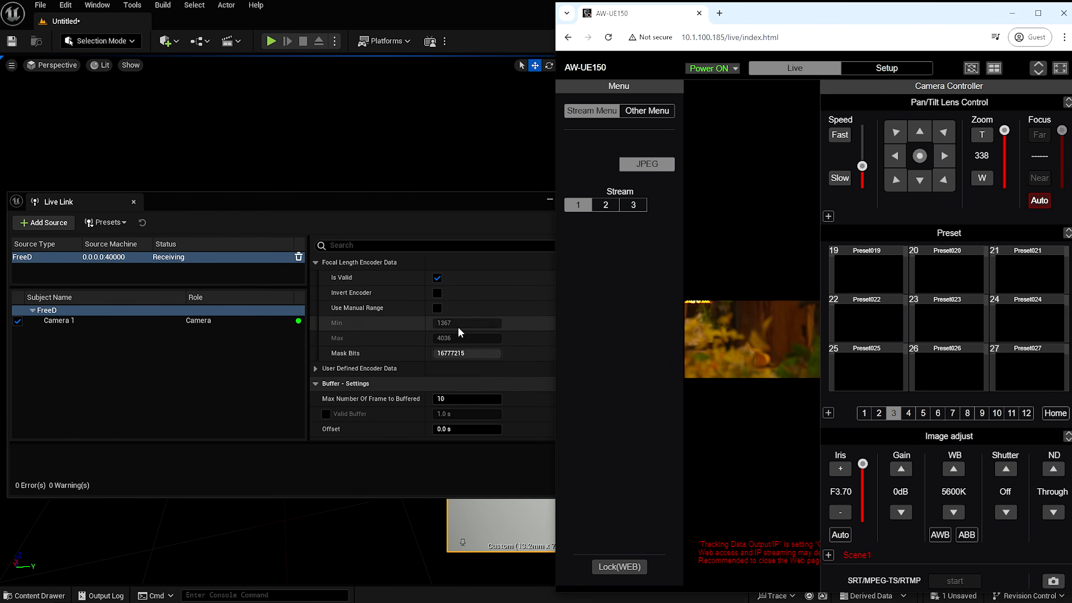
Zoom the AW-UE150 camera to 999, then return to Unreal and close Live Link.
{"action": "left_click", "coordinate": [985, 135]}
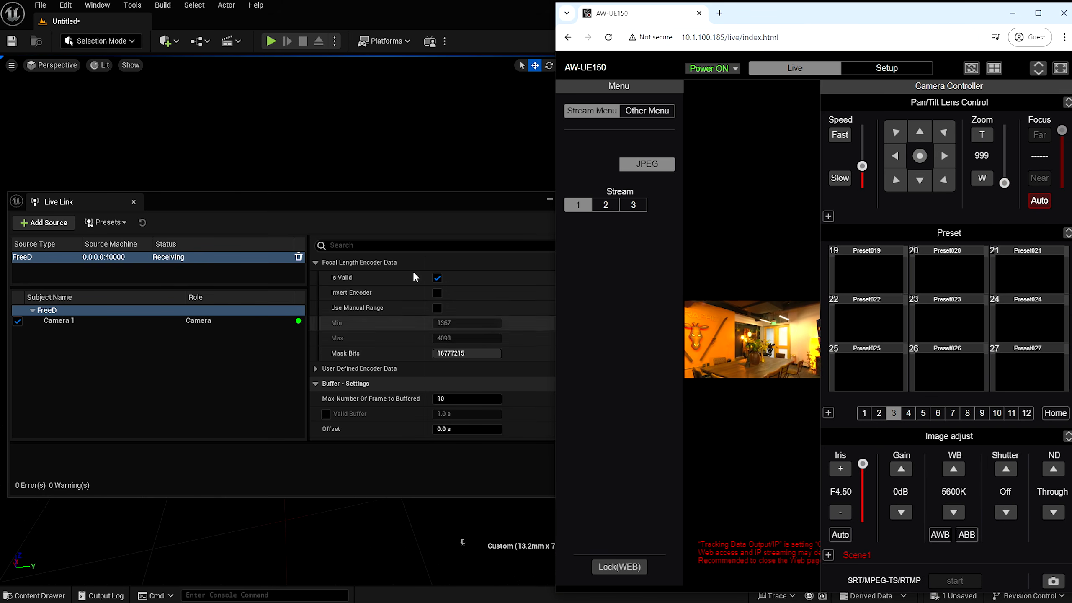
{"action": "left_click", "coordinate": [418, 200]}
{"action": "left_click", "coordinate": [596, 199]}
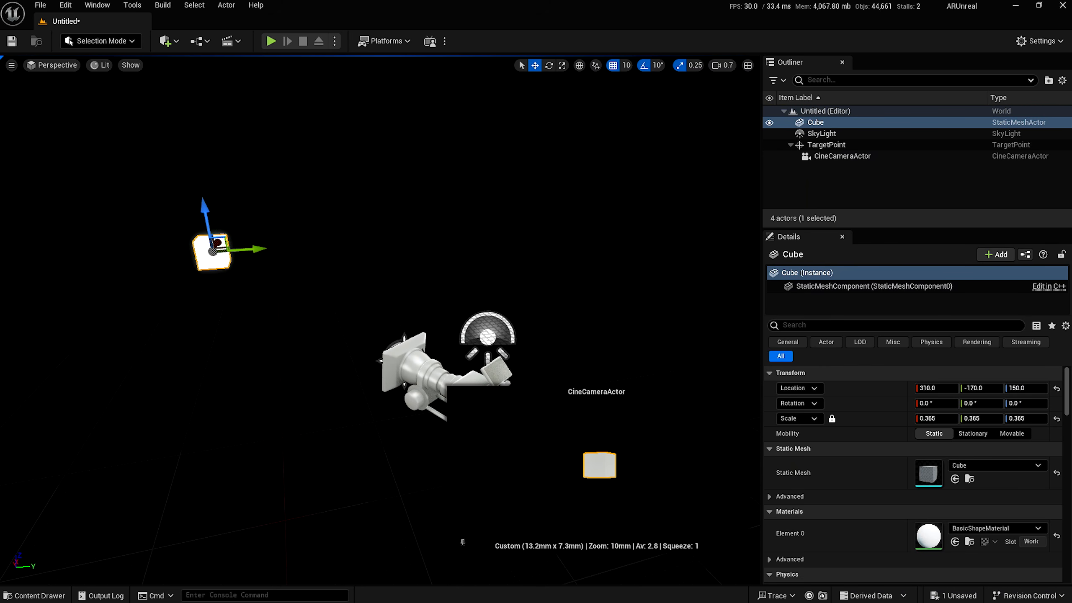
Look through the CineCameraActor in the viewport.
{"action": "left_click", "coordinate": [51, 65]}
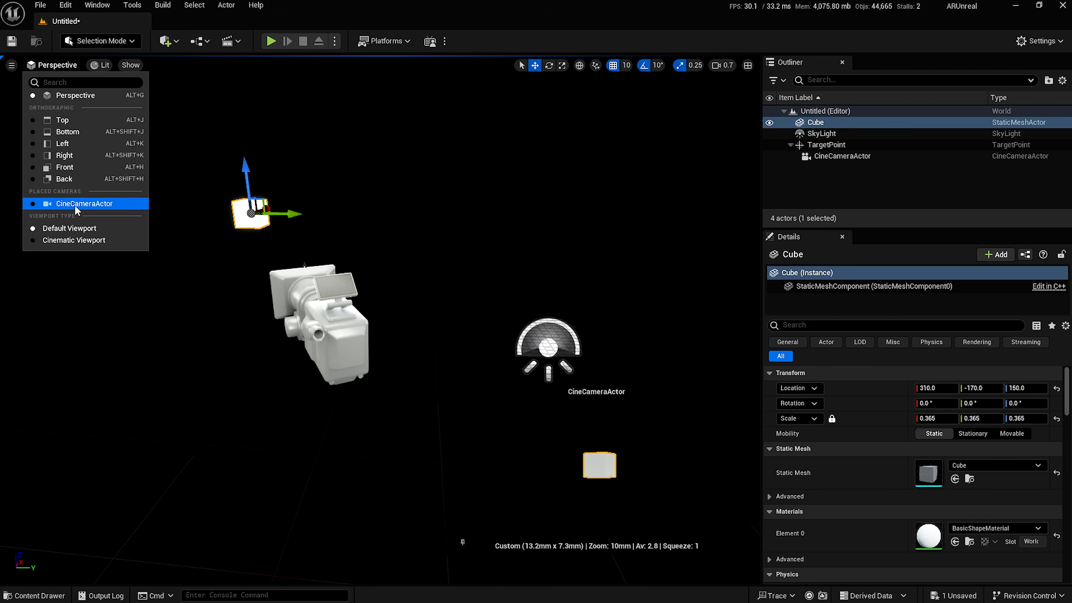
{"action": "left_click", "coordinate": [77, 204]}
{"action": "scroll", "coordinate": [842, 474], "scroll_direction": "down", "scroll_amount": 10}
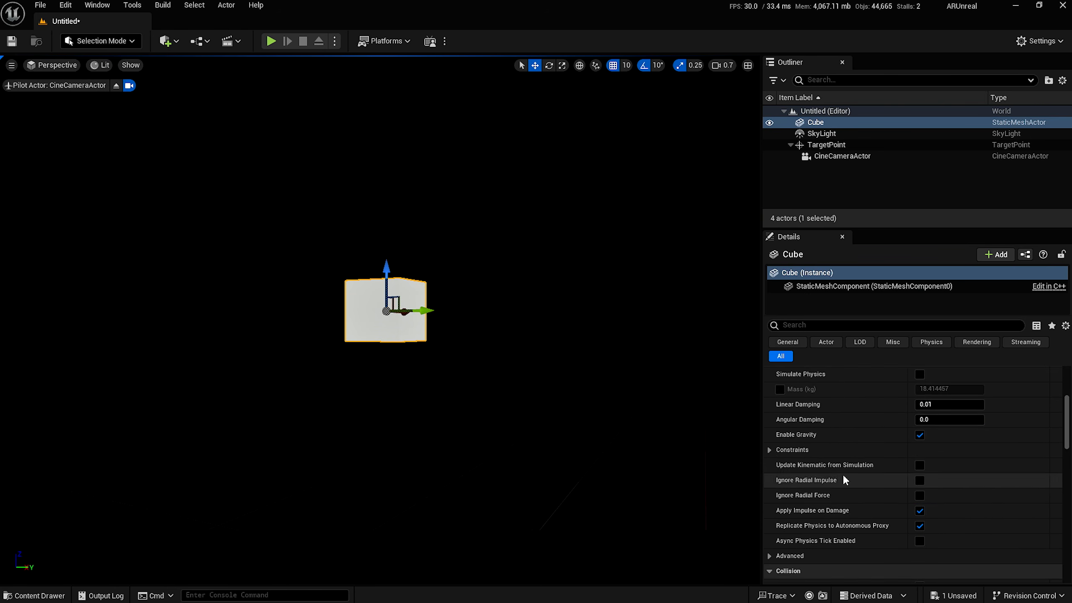
{"action": "scroll", "coordinate": [844, 472], "scroll_direction": "down", "scroll_amount": 4}
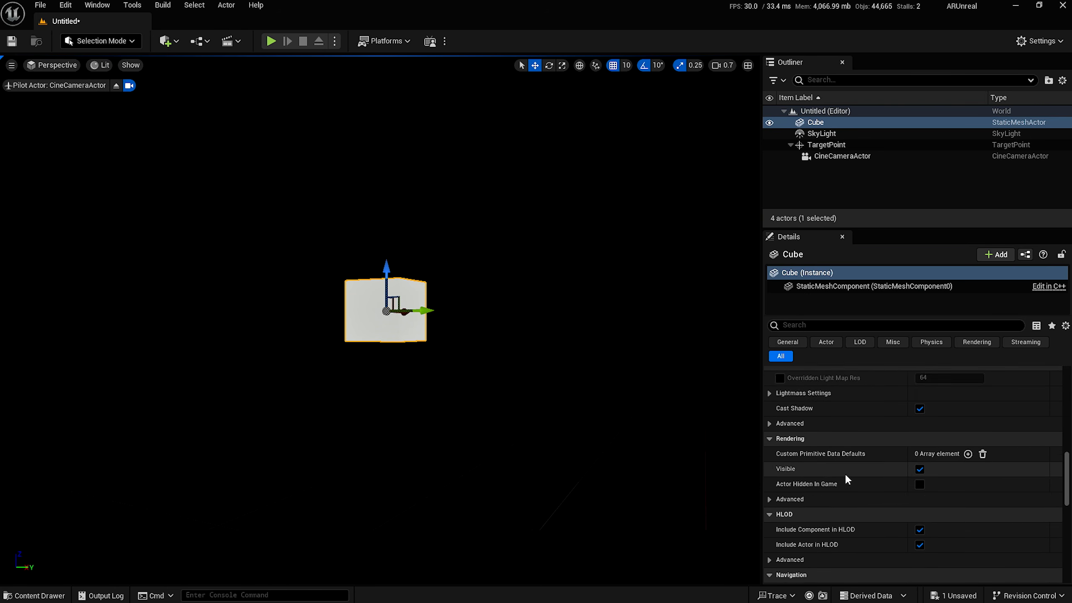
{"action": "scroll", "coordinate": [845, 472], "scroll_direction": "up", "scroll_amount": 7}
Give the CineCameraActor Manual metering and Exposure Compensation 12, then deselect it.
{"action": "left_click", "coordinate": [883, 157]}
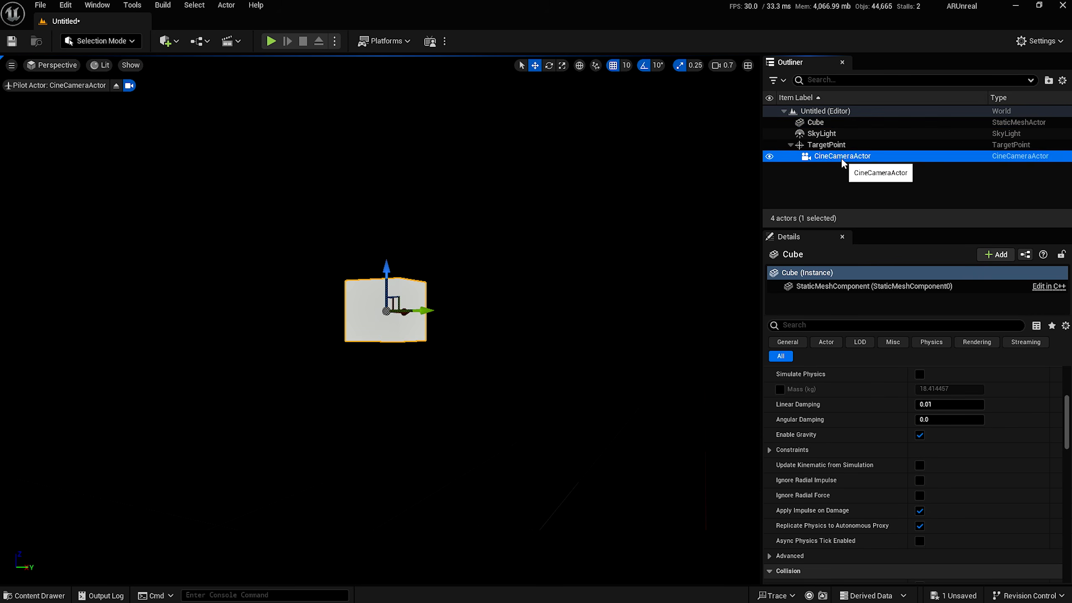
{"action": "scroll", "coordinate": [840, 425], "scroll_direction": "down", "scroll_amount": 8}
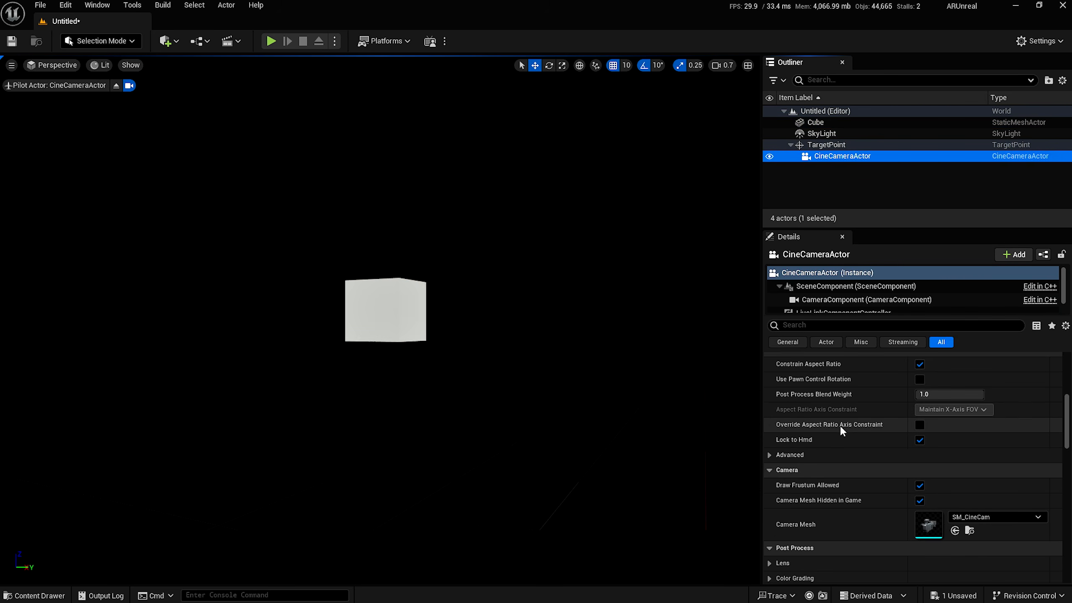
{"action": "left_click", "coordinate": [769, 455]}
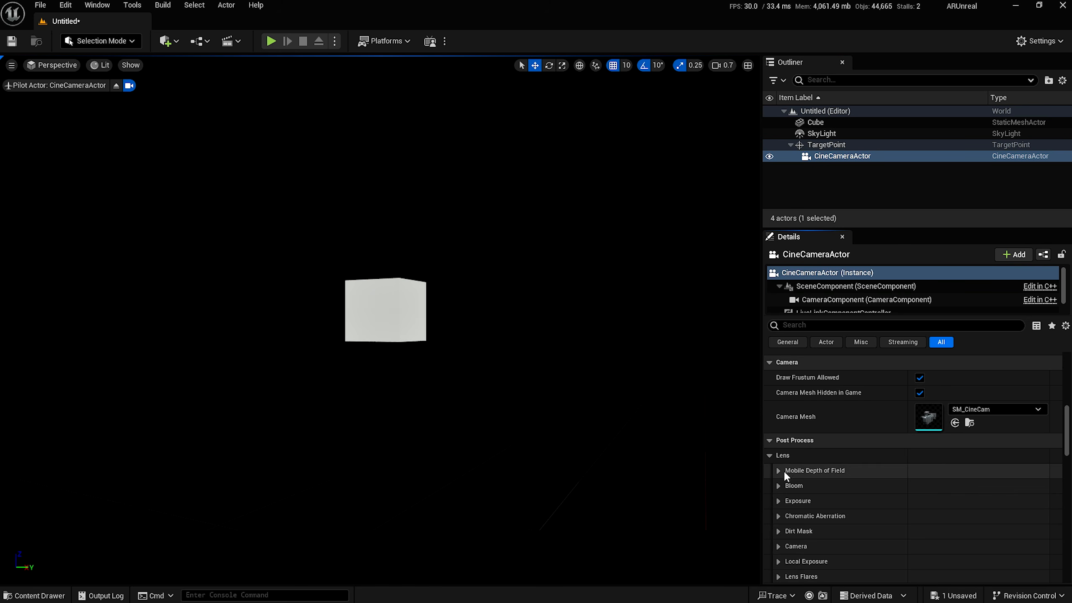
{"action": "left_click", "coordinate": [779, 501]}
{"action": "left_click", "coordinate": [800, 515]}
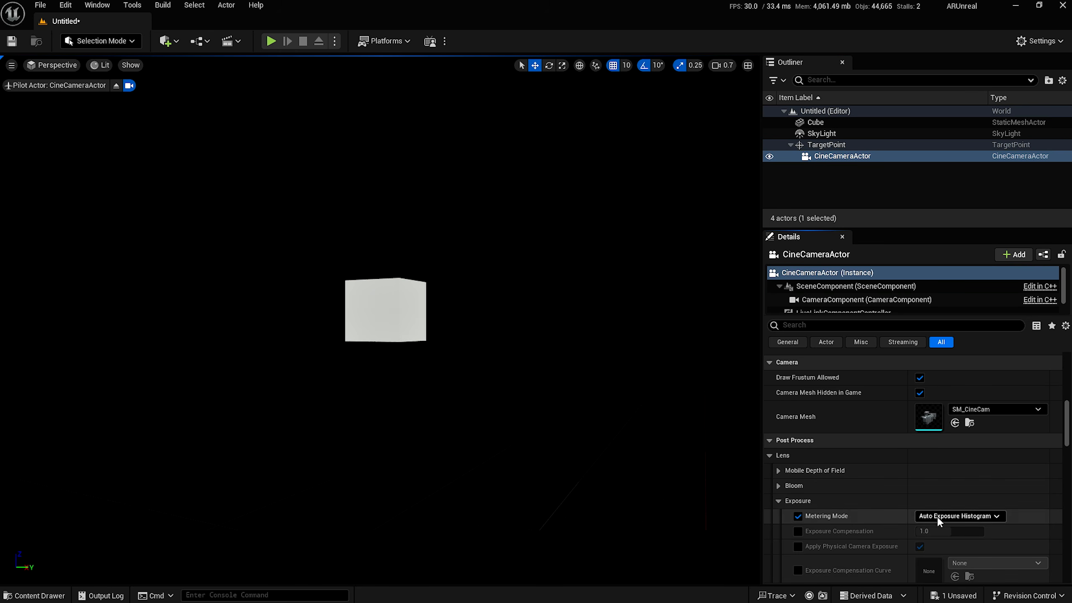
{"action": "left_click", "coordinate": [936, 516]}
{"action": "left_click", "coordinate": [935, 537]}
{"action": "left_click", "coordinate": [798, 532]}
{"action": "left_click", "coordinate": [937, 531]}
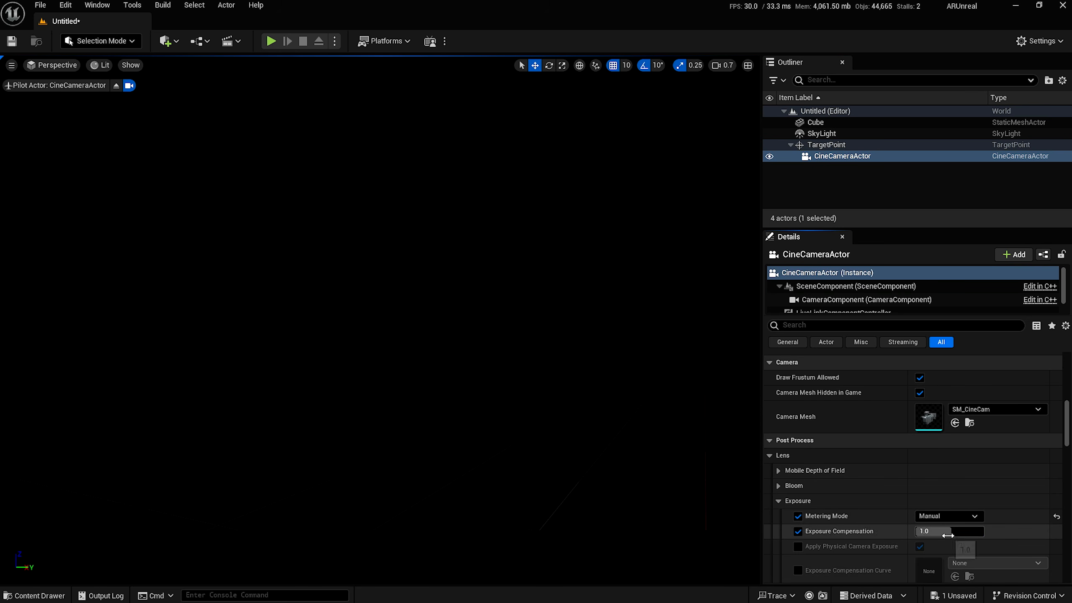
{"action": "type", "text": "12"}
{"action": "key", "text": "Return"}
{"action": "left_click", "coordinate": [866, 175]}
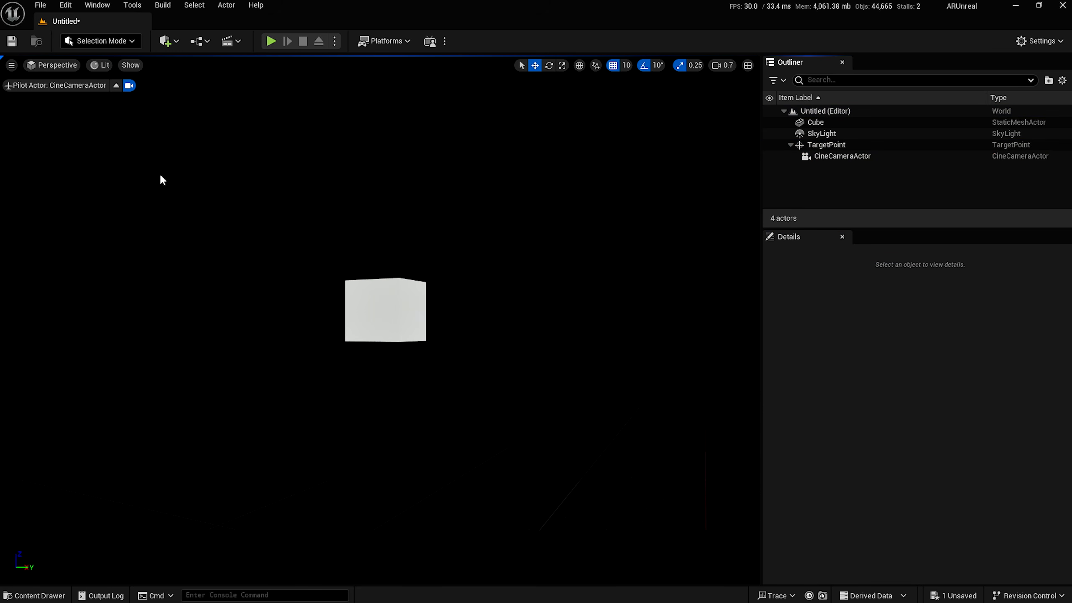
Create a folder named Materials in the project Content.
{"action": "left_click", "coordinate": [52, 599]}
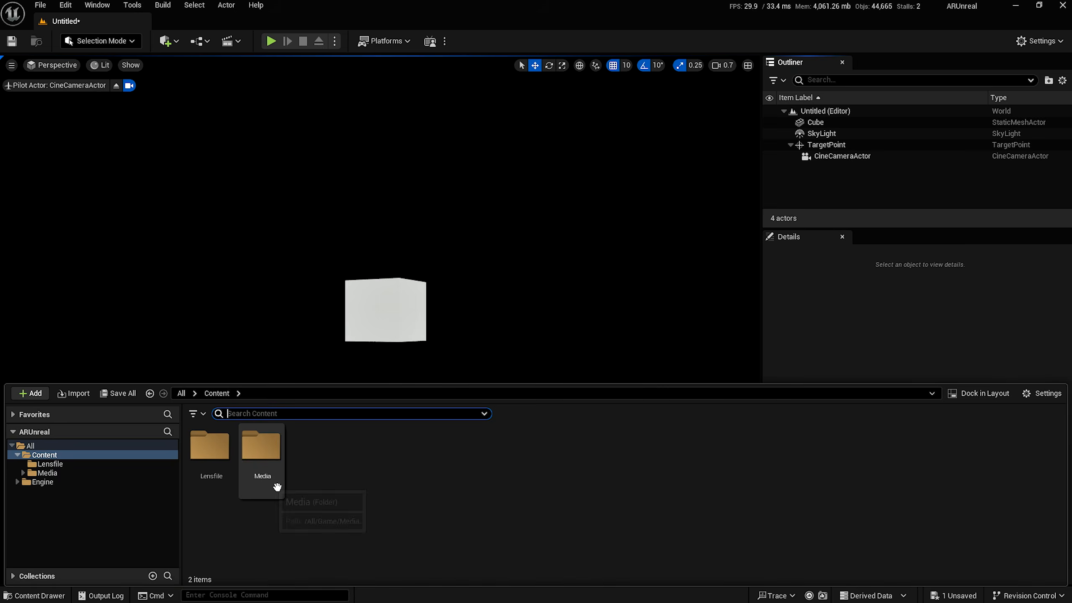
{"action": "right_click", "coordinate": [320, 510]}
{"action": "left_click", "coordinate": [366, 133]}
{"action": "type", "text": "Materials"}
{"action": "key", "text": "Return"}
{"action": "key", "text": "Return"}
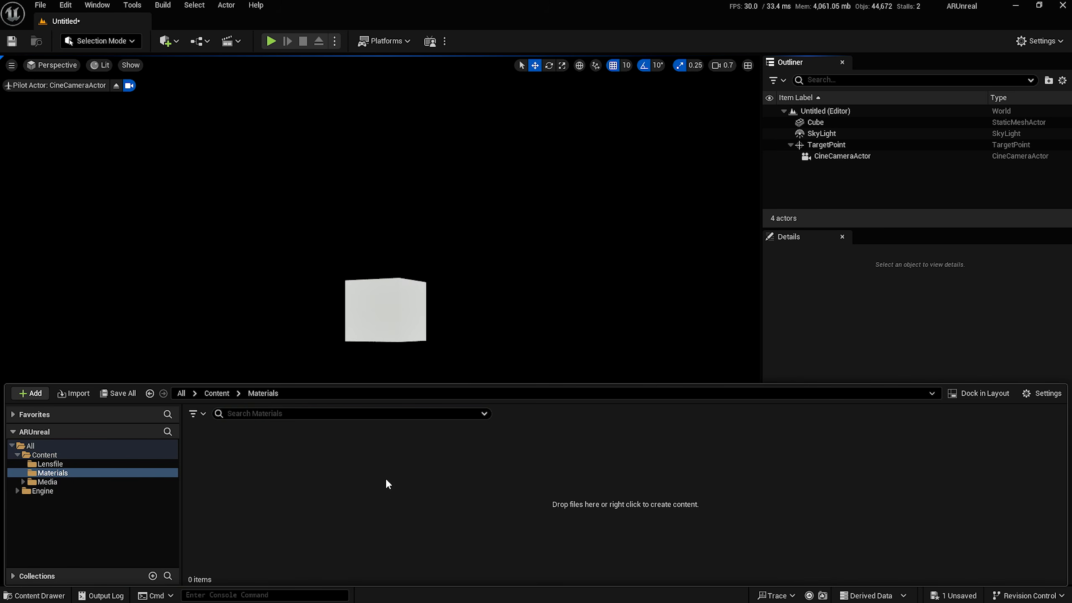
Create a new material named M_PostProcessCompsoite inside the Materials folder.
{"action": "right_click", "coordinate": [334, 557]}
{"action": "left_click", "coordinate": [413, 254]}
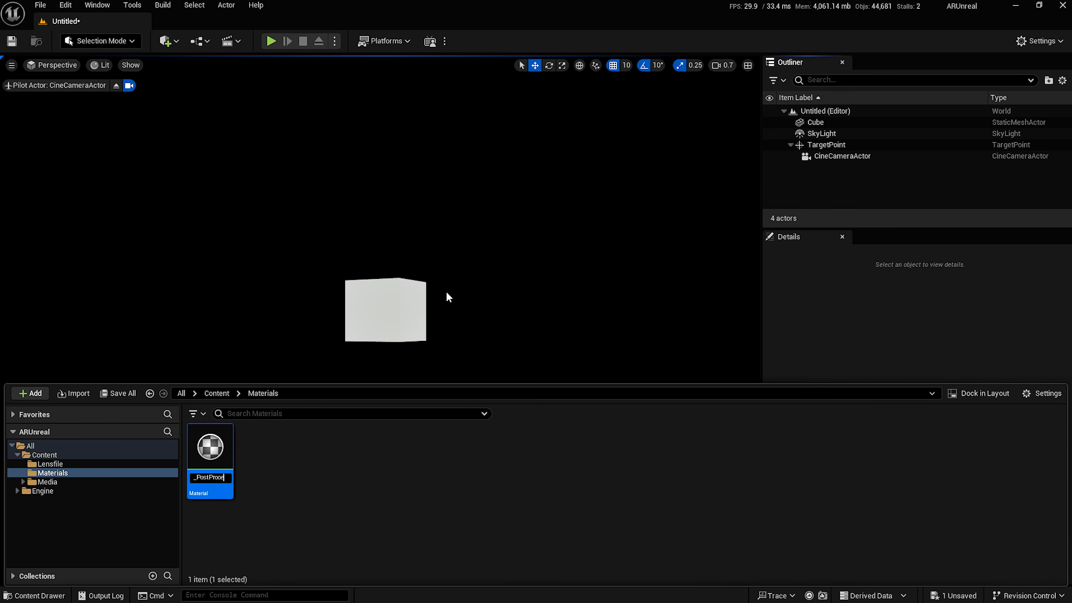
{"action": "key", "text": "Return"}
{"action": "key", "text": "Return"}
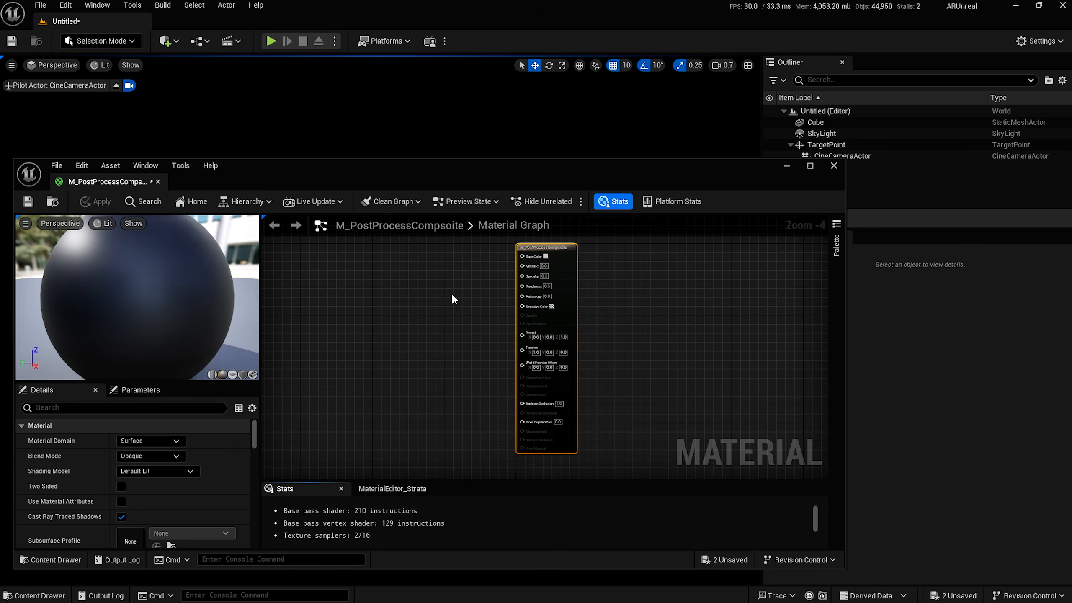
Set the material's Material Domain to Post Process.
{"action": "left_click_drag", "start_coordinate": [513, 183], "coordinate": [491, 127]}
{"action": "scroll", "coordinate": [422, 285], "scroll_direction": "up", "scroll_amount": 4}
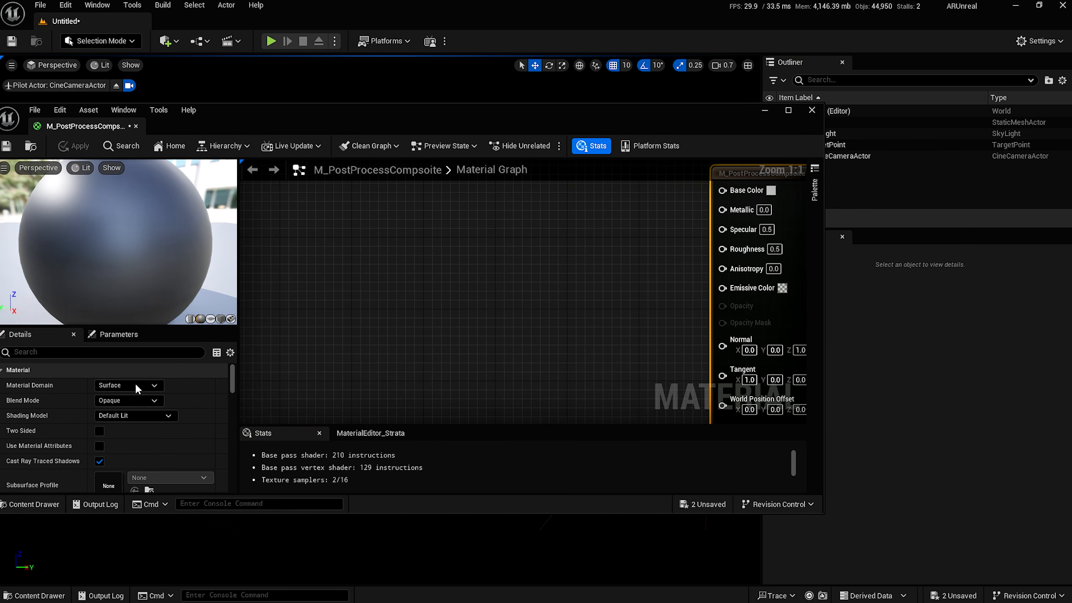
{"action": "left_click", "coordinate": [126, 387]}
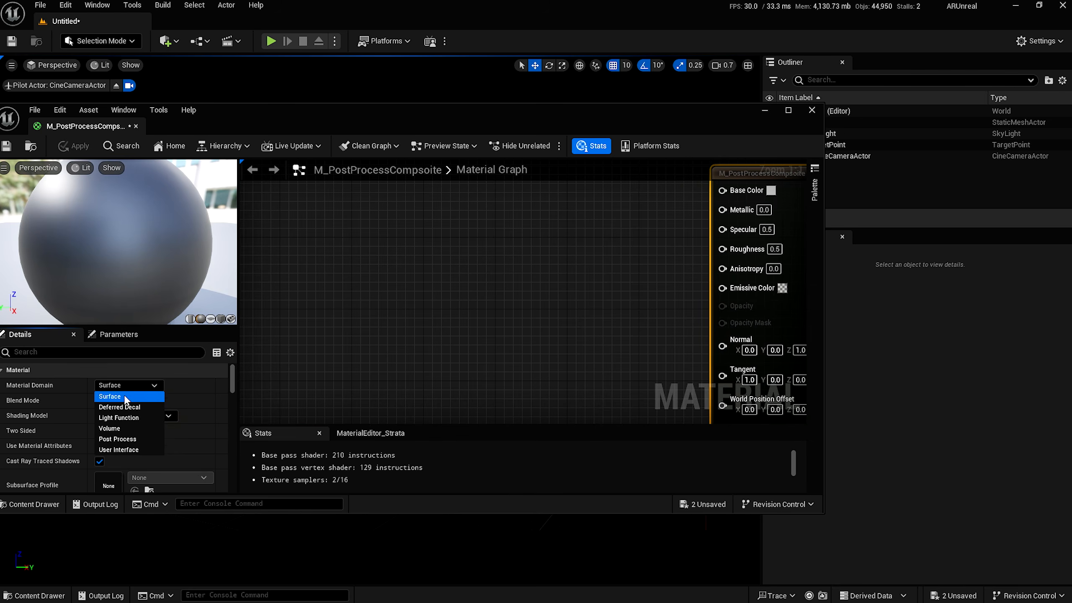
{"action": "left_click", "coordinate": [129, 439]}
Enlarge the material editor and filter Details by 'PostP' to show Blendable Location.
{"action": "left_click_drag", "start_coordinate": [413, 127], "coordinate": [473, 77]}
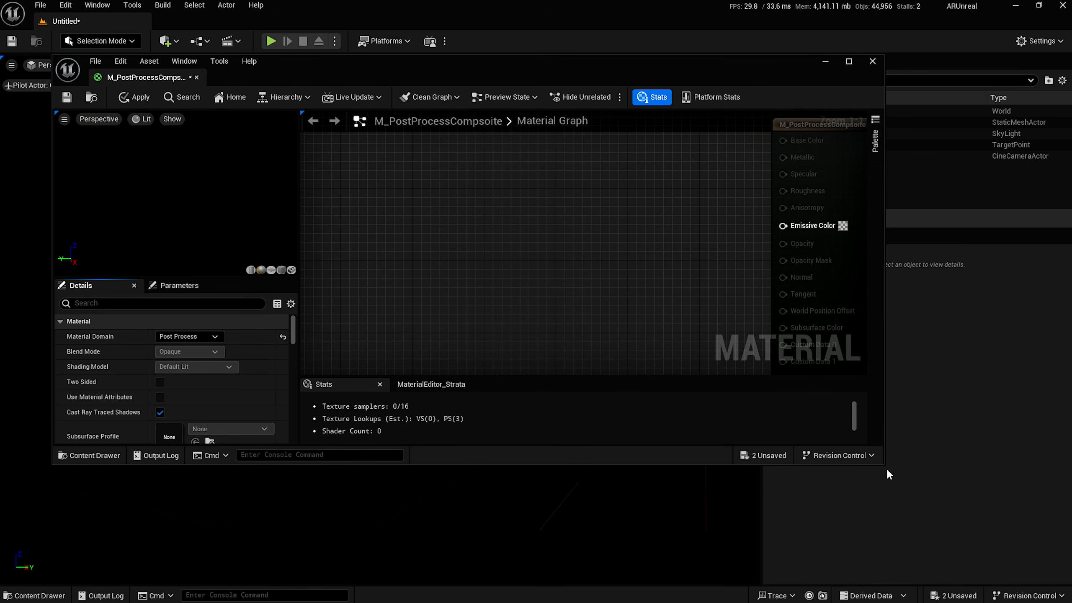
{"action": "left_click_drag", "start_coordinate": [884, 465], "coordinate": [1044, 554]}
{"action": "right_click_drag", "start_coordinate": [811, 250], "coordinate": [750, 264]}
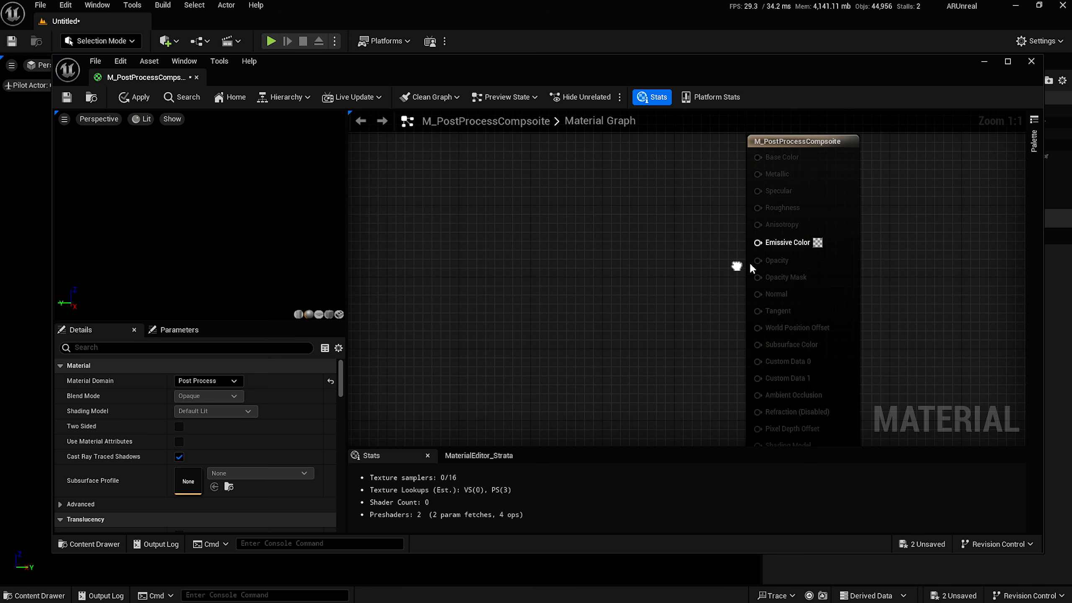
{"action": "scroll", "coordinate": [206, 420], "scroll_direction": "down", "scroll_amount": 3}
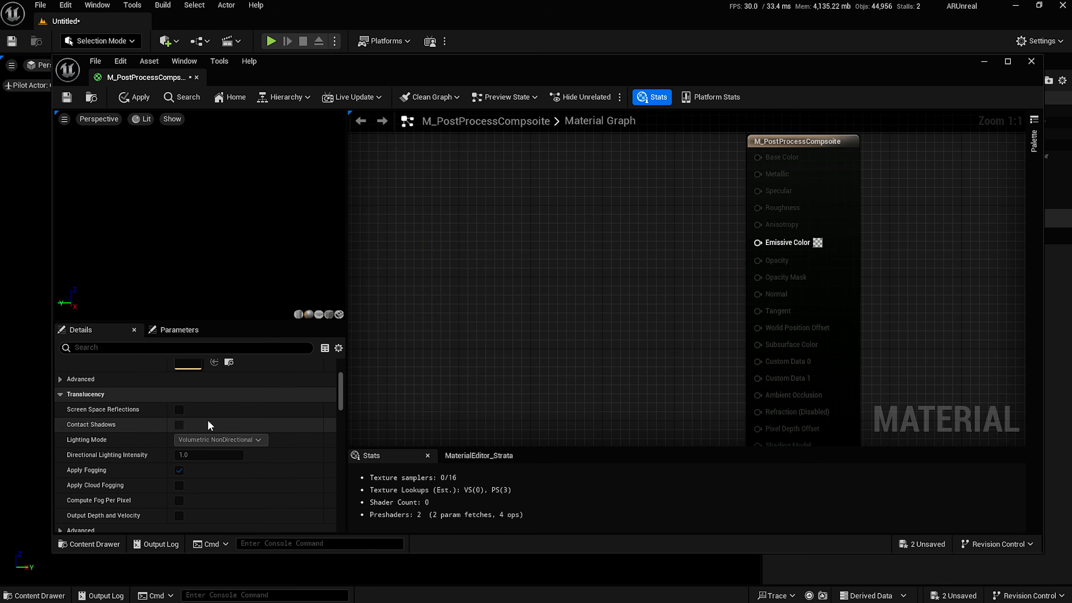
{"action": "scroll", "coordinate": [207, 416], "scroll_direction": "down", "scroll_amount": 5}
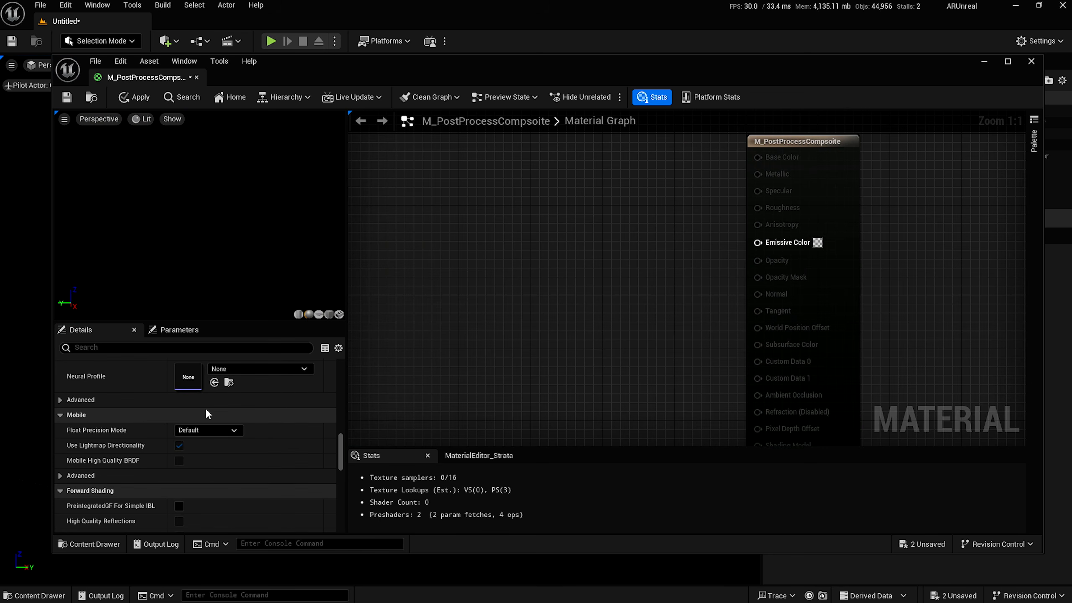
{"action": "scroll", "coordinate": [206, 410], "scroll_direction": "down", "scroll_amount": 5}
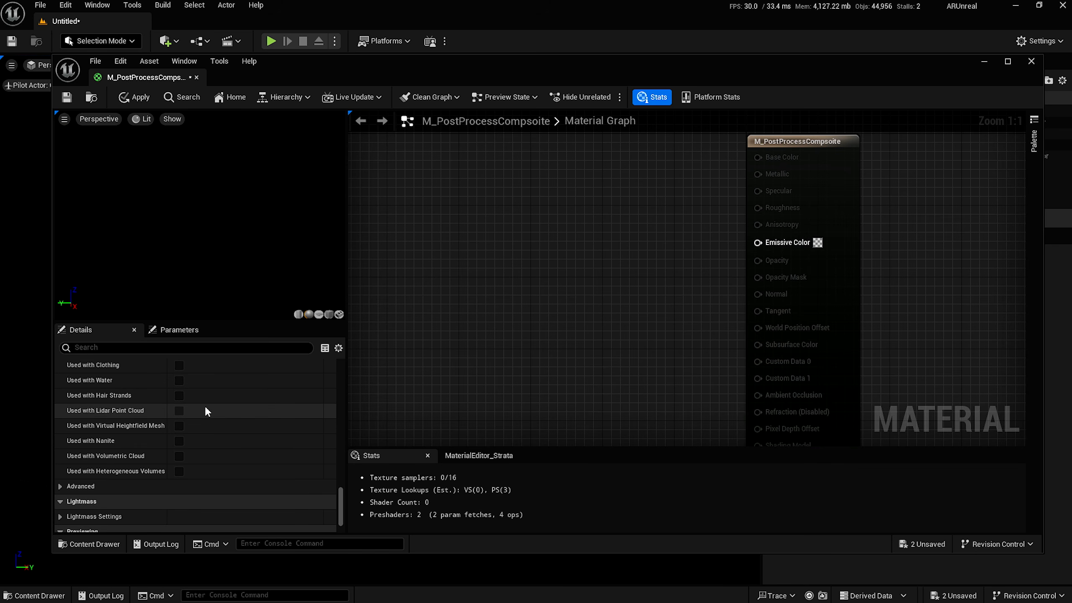
{"action": "scroll", "coordinate": [205, 412], "scroll_direction": "down", "scroll_amount": 2}
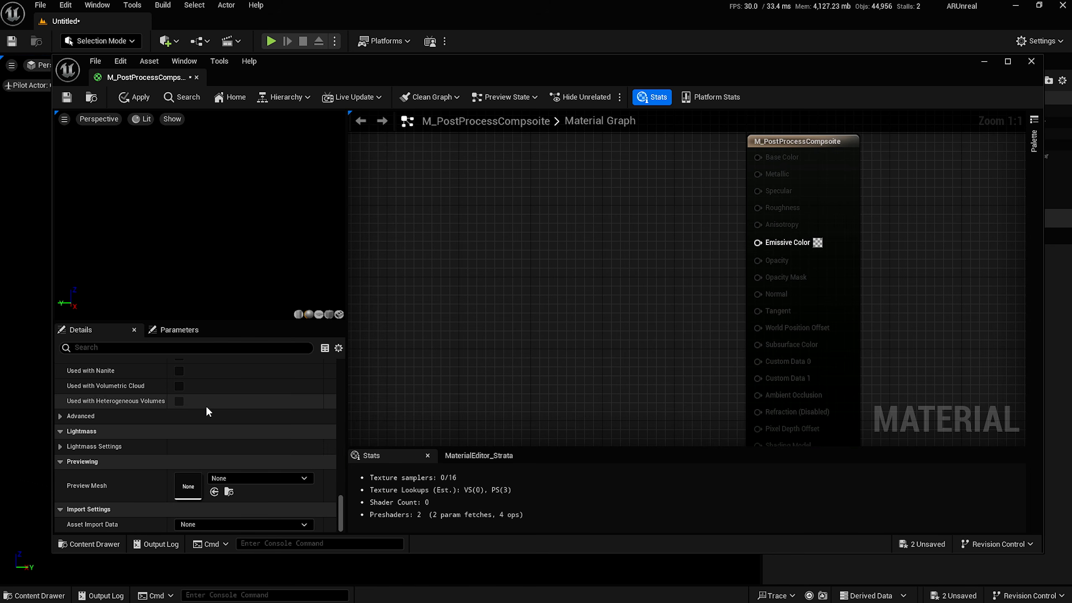
{"action": "scroll", "coordinate": [207, 409], "scroll_direction": "up", "scroll_amount": 3}
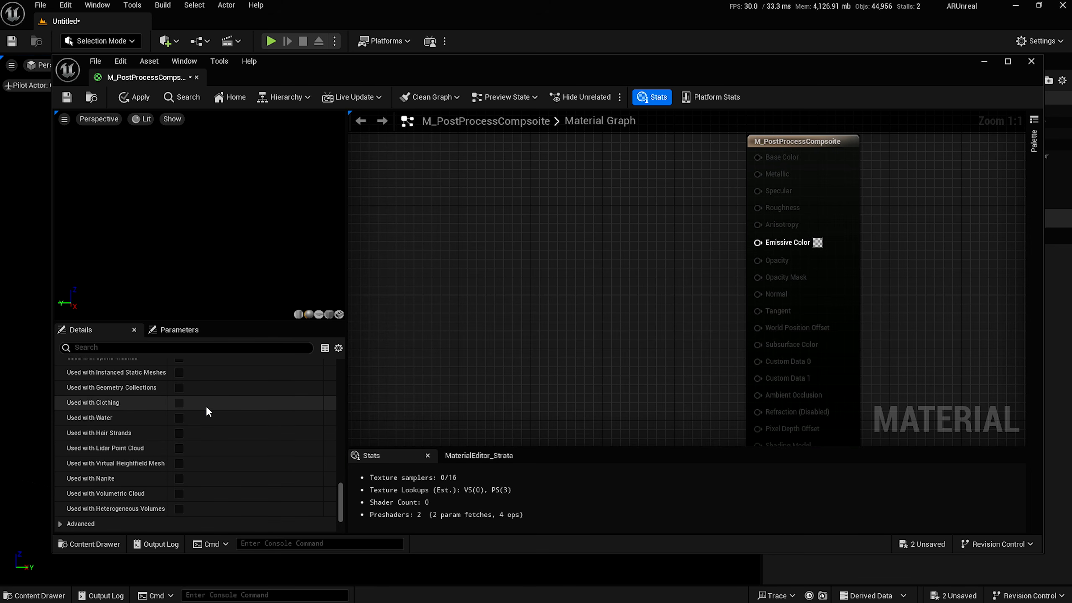
{"action": "scroll", "coordinate": [206, 406], "scroll_direction": "up", "scroll_amount": 5}
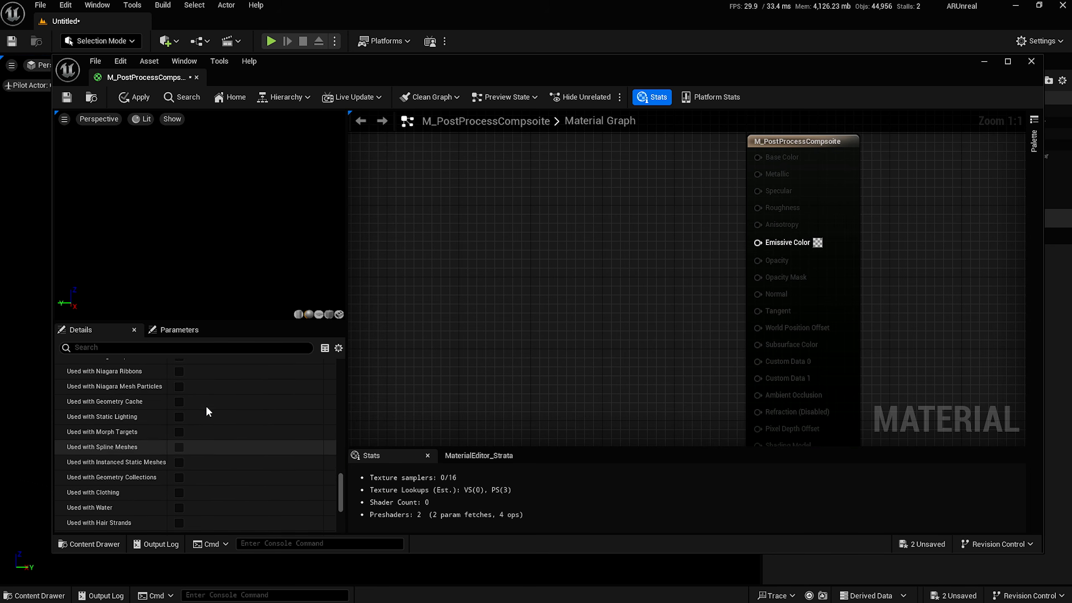
{"action": "scroll", "coordinate": [224, 439], "scroll_direction": "up", "scroll_amount": 3}
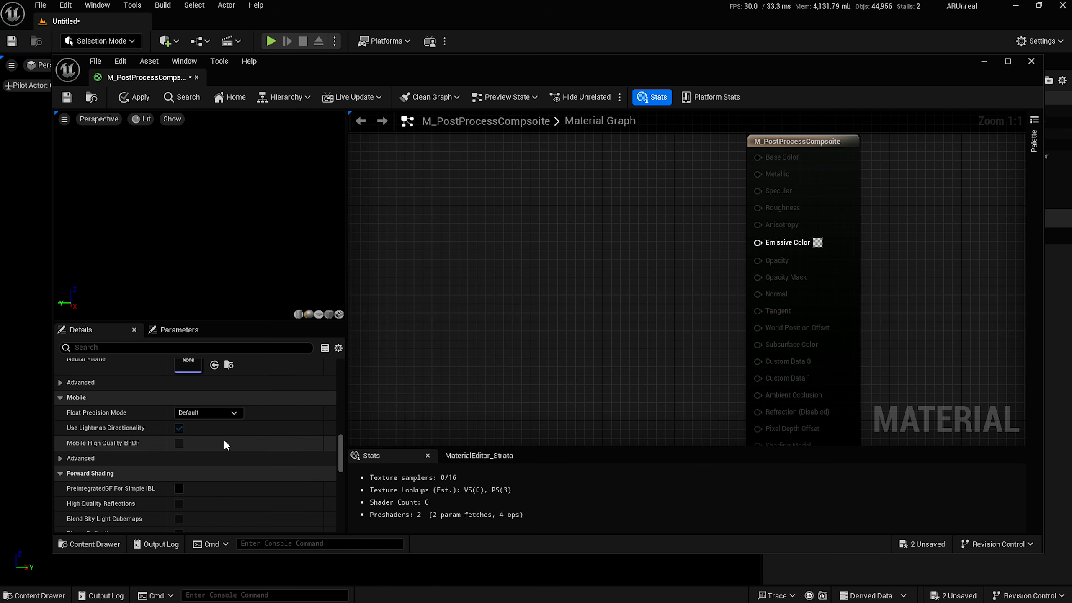
{"action": "left_click", "coordinate": [153, 348]}
{"action": "type", "text": "Pos"}
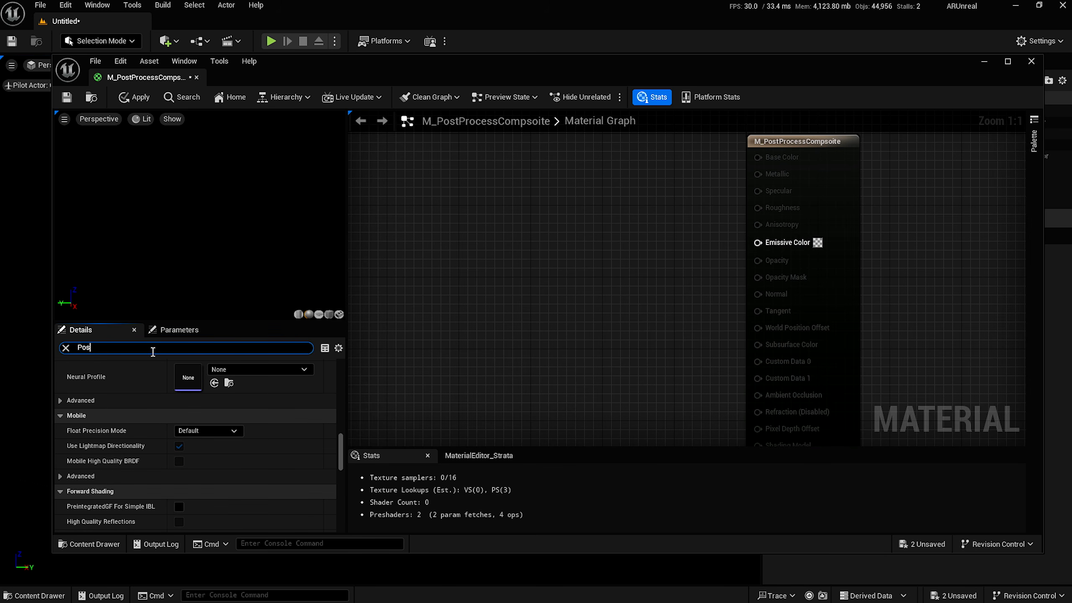
{"action": "type", "text": "tPro"}
{"action": "scroll", "coordinate": [165, 386], "scroll_direction": "up", "scroll_amount": 1}
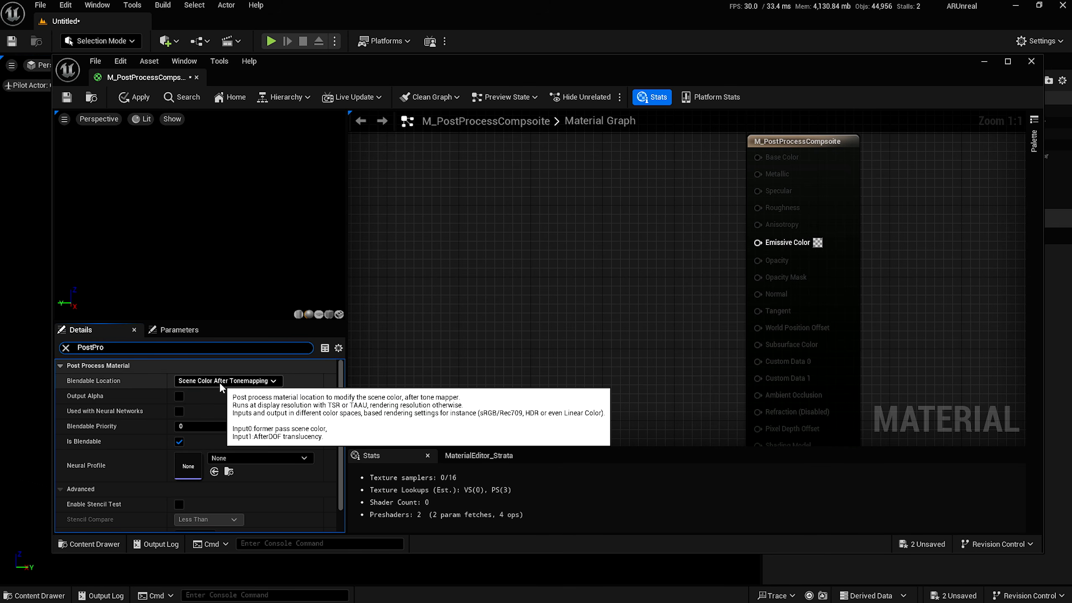
Add a Scene Color node to the graph, then delete it.
{"action": "right_click", "coordinate": [448, 255]}
{"action": "type", "text": "SceneColor"}
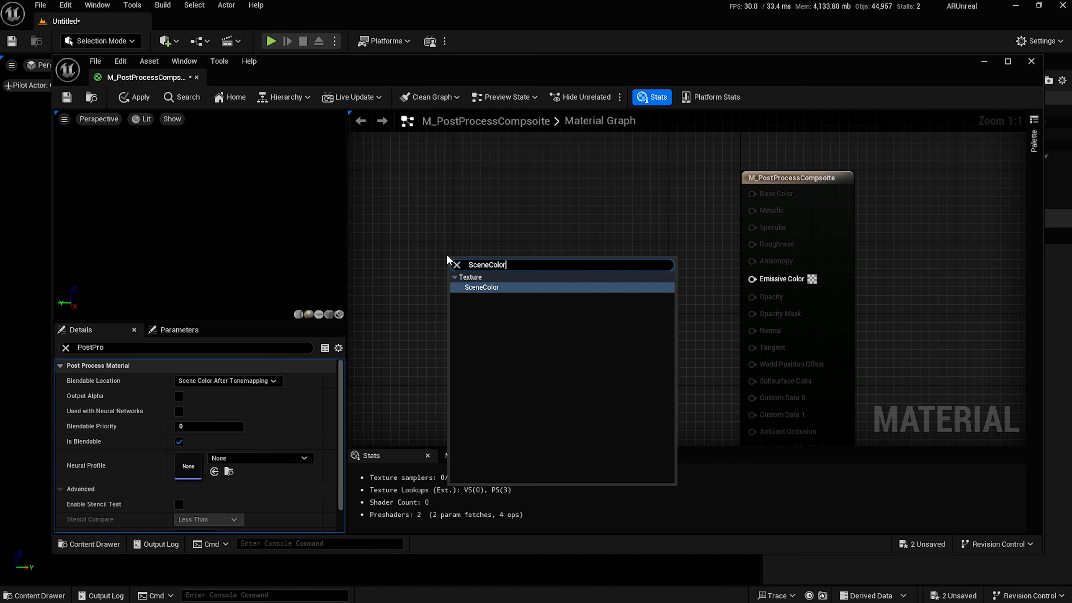
{"action": "key", "text": "Return"}
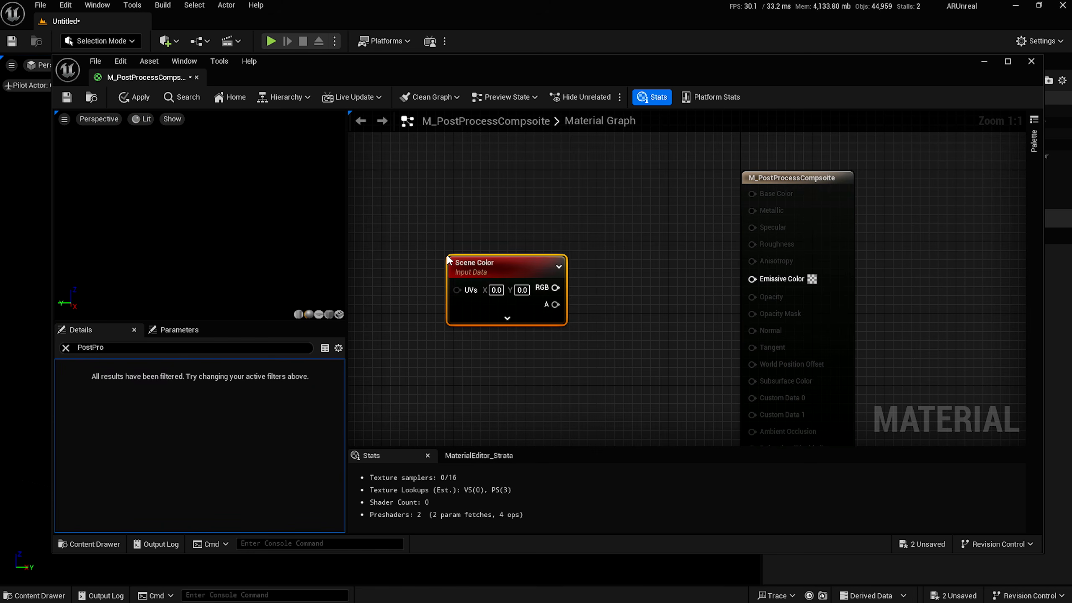
{"action": "left_click", "coordinate": [66, 348]}
{"action": "left_click", "coordinate": [60, 365]}
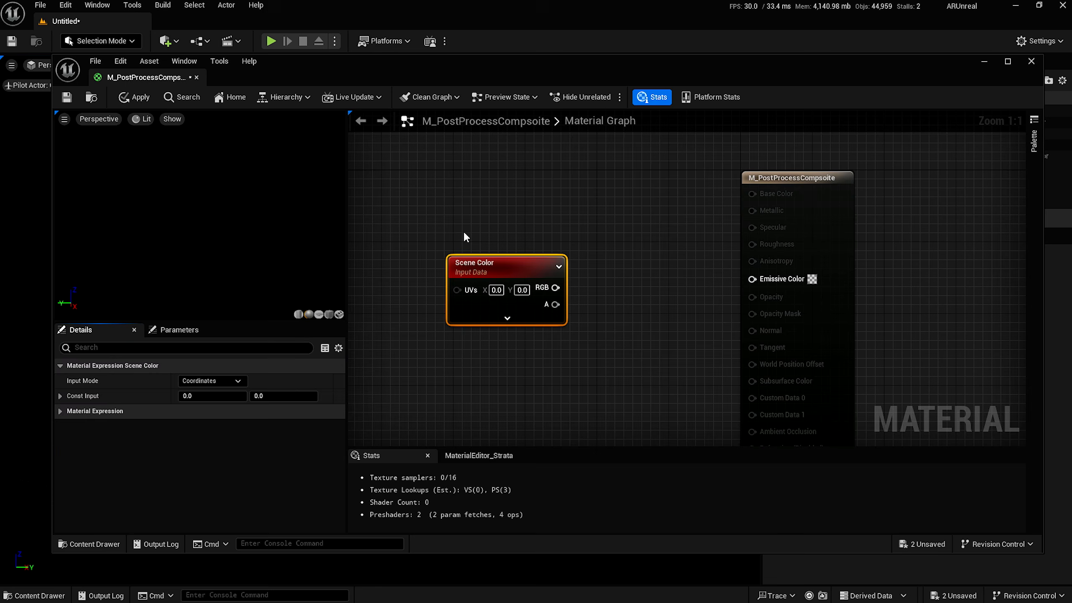
{"action": "key", "text": "Delete"}
Add a SceneTexture node set to PostProcessInput0 and wire its Color into Emissive Color.
{"action": "right_click", "coordinate": [489, 302]}
{"action": "type", "text": "SceneTex"}
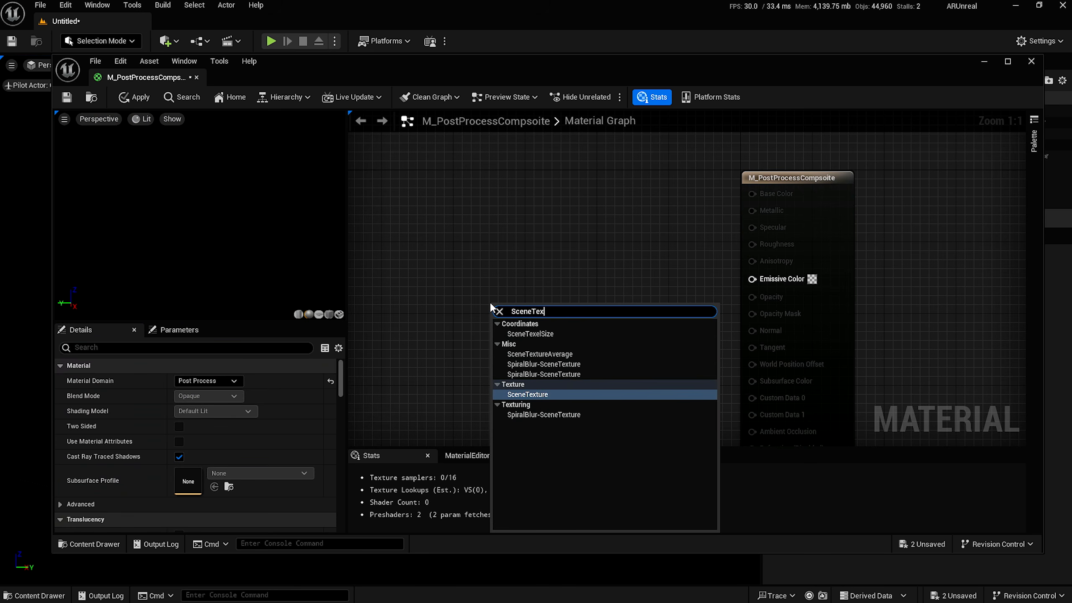
{"action": "key", "text": "Return"}
{"action": "left_click", "coordinate": [212, 381]}
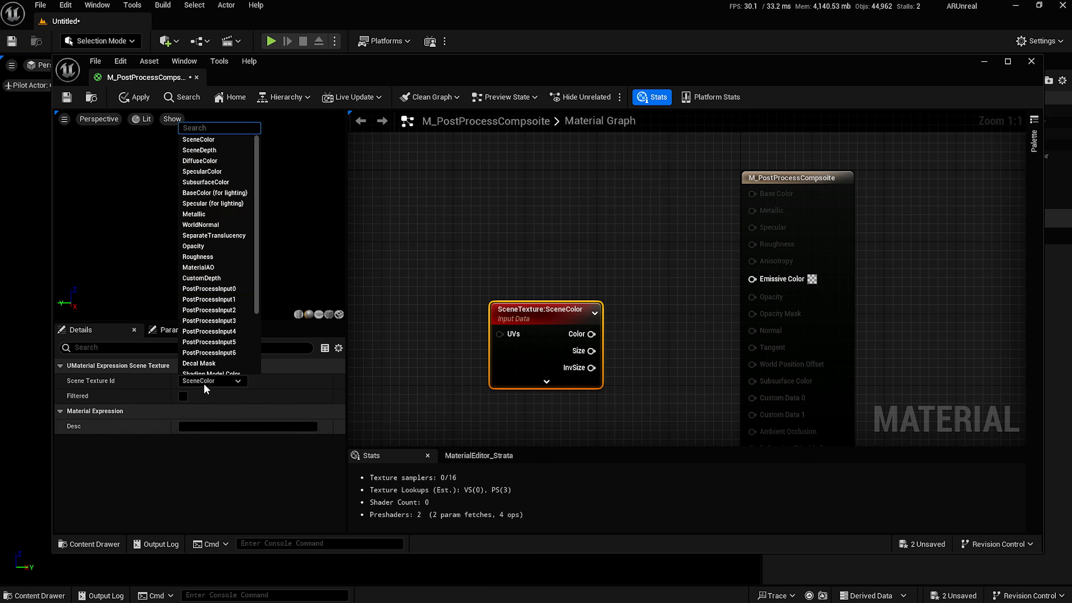
{"action": "left_click", "coordinate": [216, 295]}
{"action": "left_click_drag", "start_coordinate": [617, 334], "coordinate": [753, 278]}
Save M_PostProcessCompsoite and return to the level with CineCameraActor selected.
{"action": "left_click", "coordinate": [68, 99]}
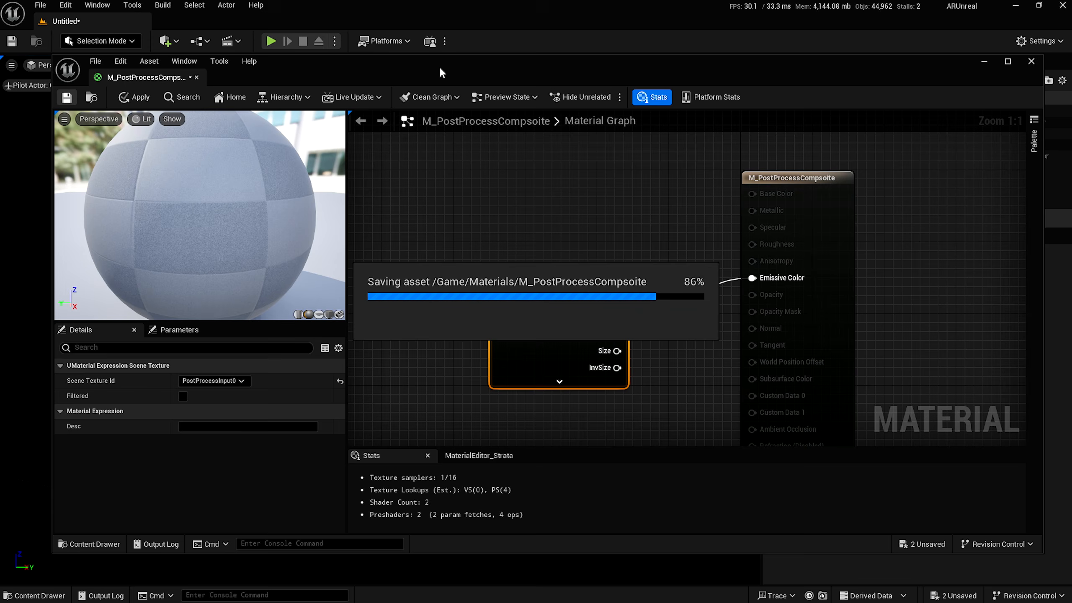
{"action": "left_click_drag", "start_coordinate": [926, 55], "coordinate": [783, 101]}
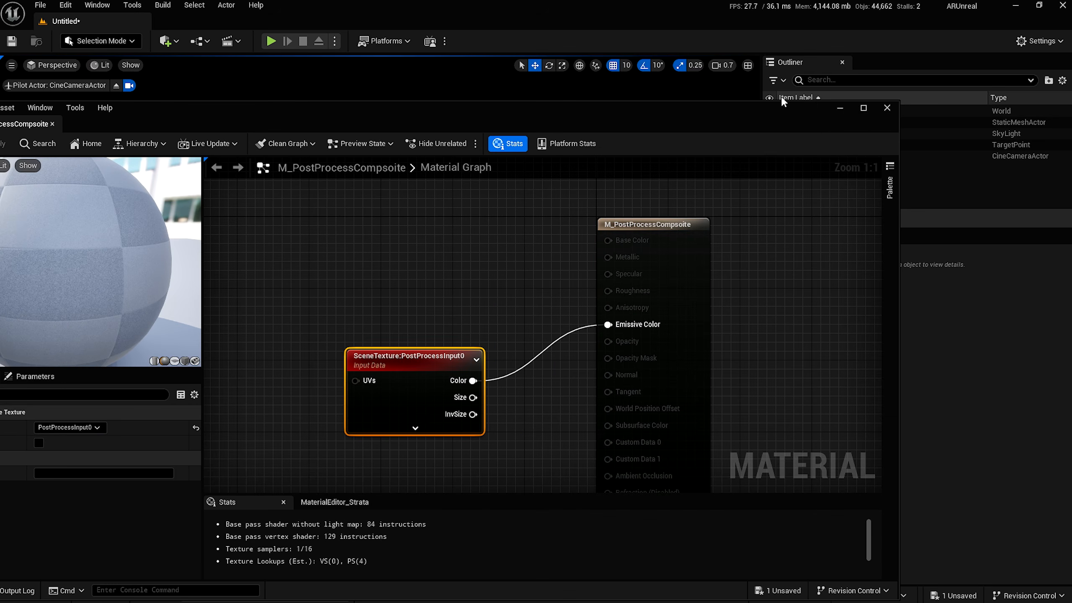
{"action": "left_click", "coordinate": [840, 108]}
{"action": "left_click", "coordinate": [840, 157]}
Add M_PostProcessCompsoite as a second Post Process Materials asset element, moved above the existing one.
{"action": "scroll", "coordinate": [803, 435], "scroll_direction": "down", "scroll_amount": 15}
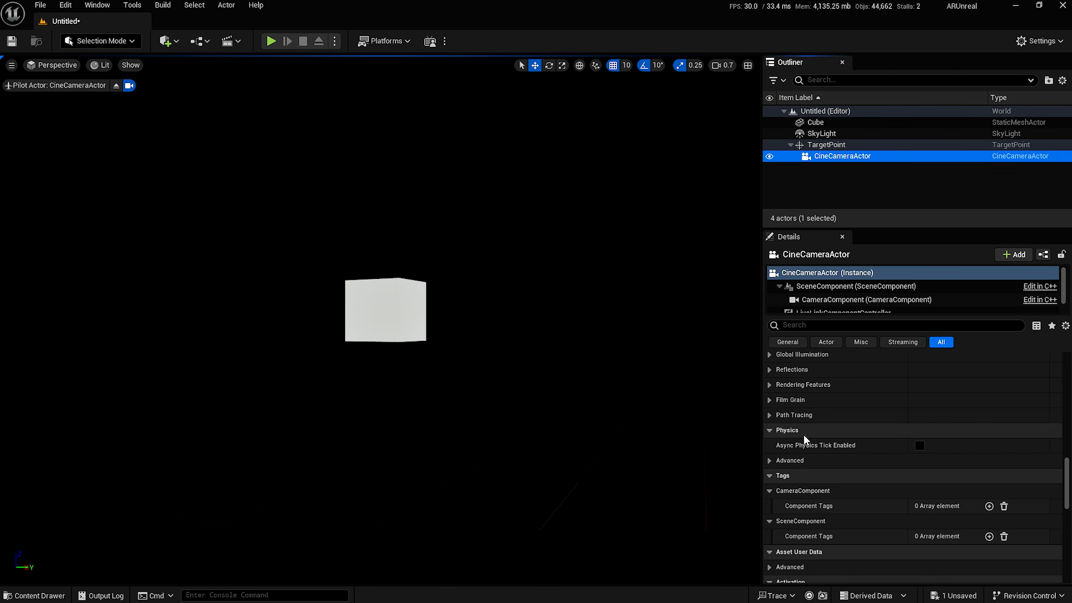
{"action": "scroll", "coordinate": [805, 440], "scroll_direction": "up", "scroll_amount": 3}
{"action": "left_click", "coordinate": [774, 438]}
{"action": "left_click", "coordinate": [779, 453]}
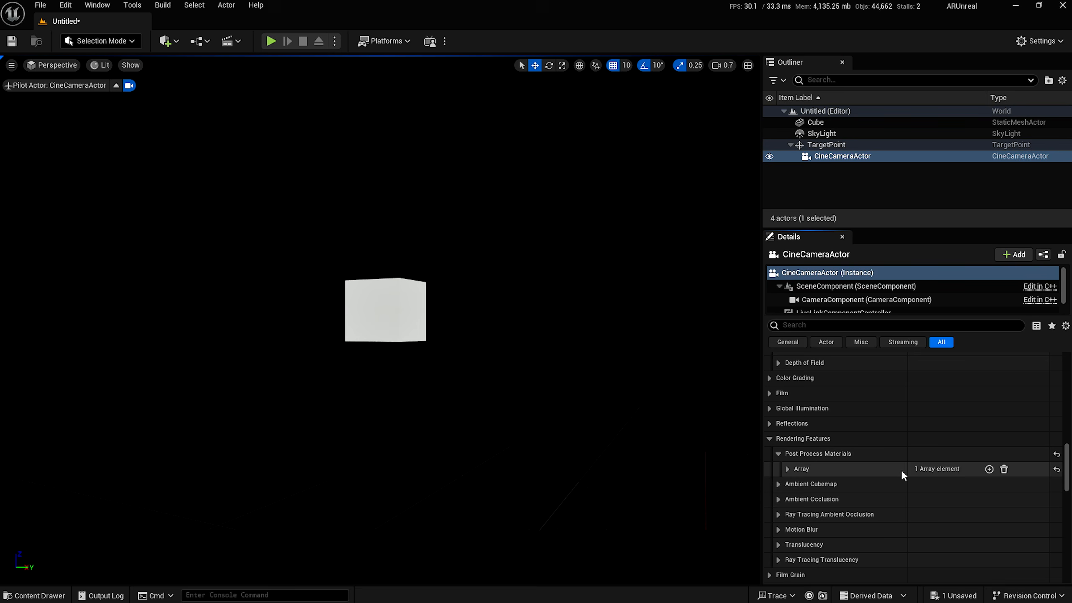
{"action": "left_click", "coordinate": [787, 469]}
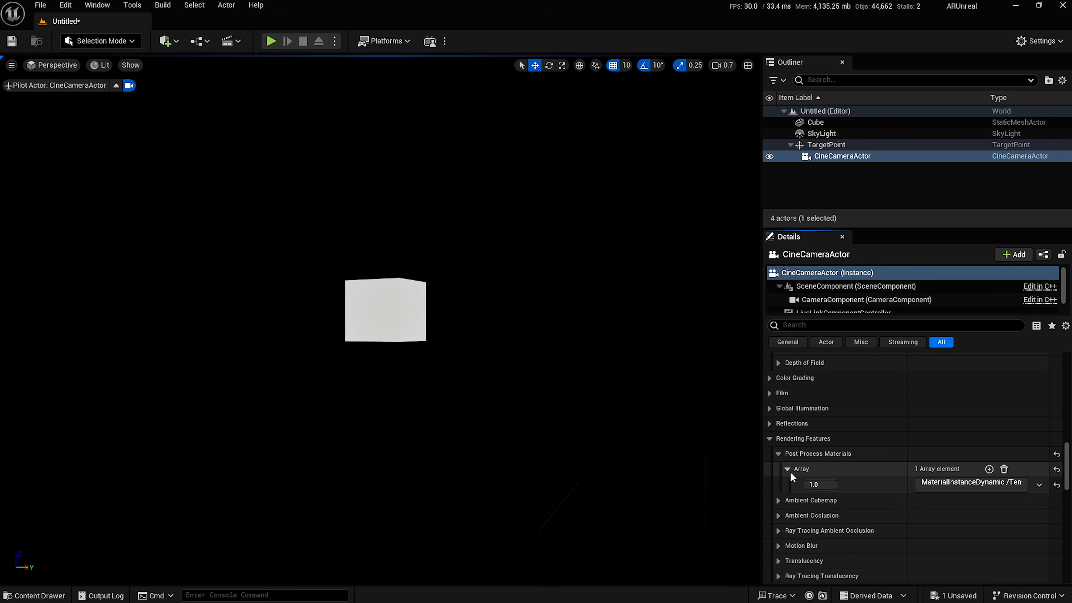
{"action": "left_click", "coordinate": [989, 469]}
{"action": "left_click", "coordinate": [934, 501]}
{"action": "left_click", "coordinate": [946, 519]}
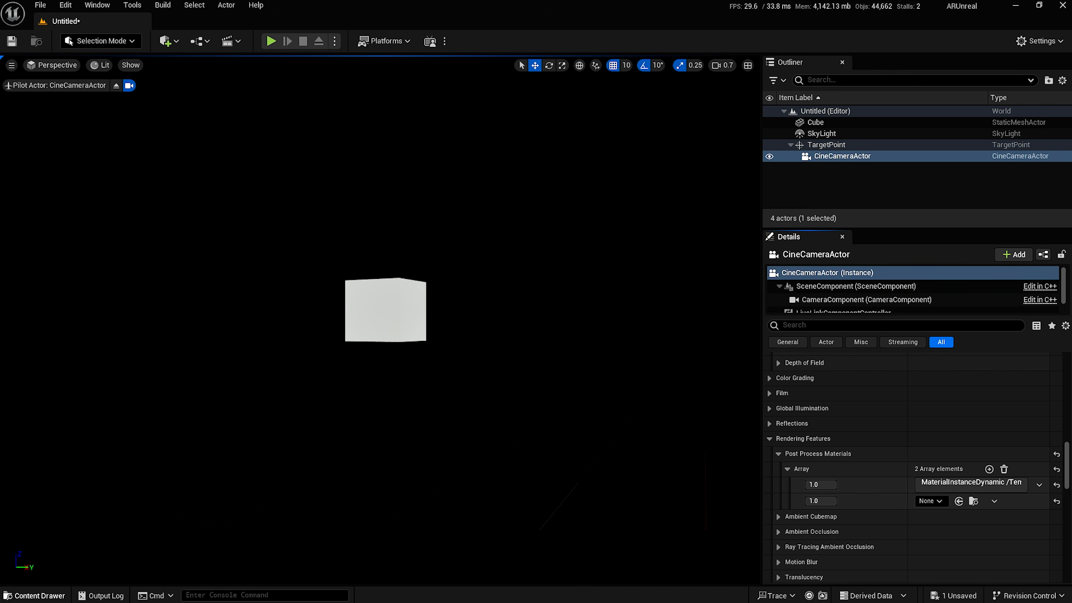
{"action": "left_click", "coordinate": [36, 595]}
{"action": "left_click_drag", "start_coordinate": [210, 448], "coordinate": [955, 502]}
{"action": "left_click_drag", "start_coordinate": [794, 502], "coordinate": [793, 476]}
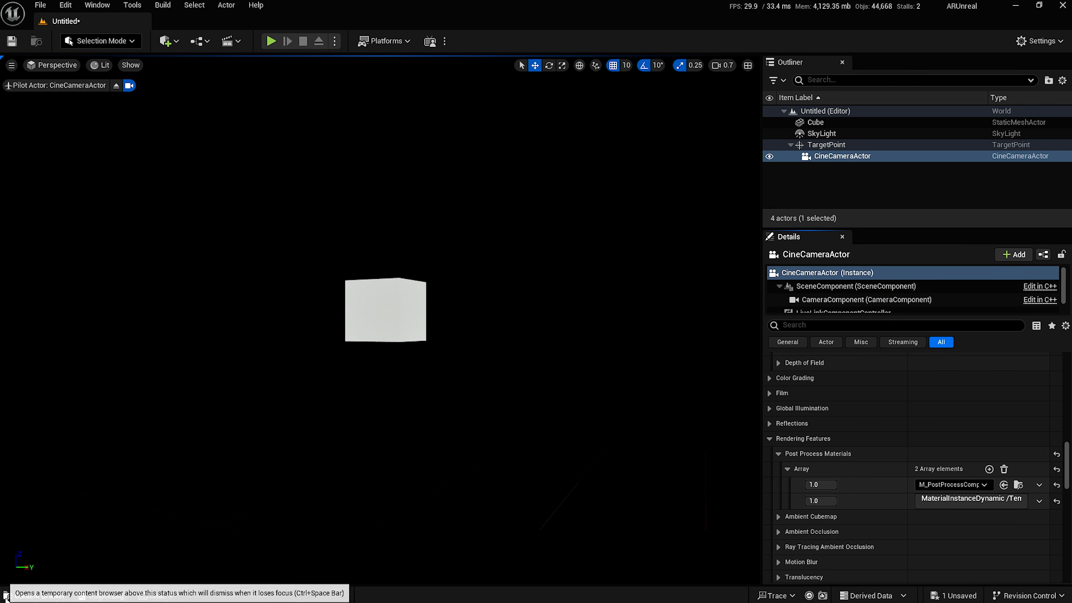
Open M_PostProcessCompsoite and bring its SceneTexture node into view.
{"action": "left_click", "coordinate": [34, 596]}
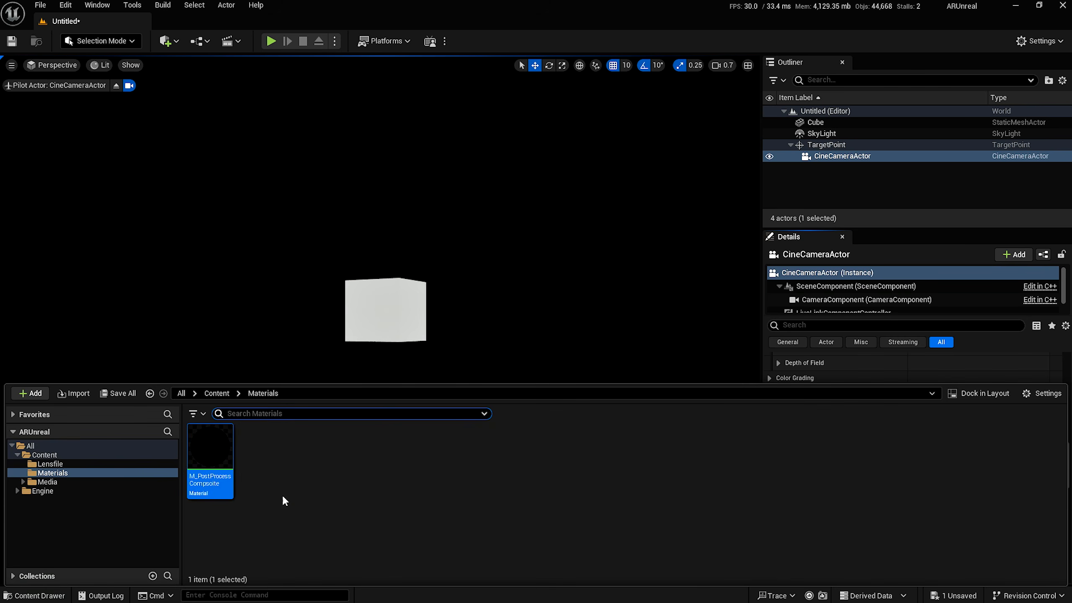
{"action": "double_click", "coordinate": [221, 456]}
{"action": "left_click_drag", "start_coordinate": [439, 149], "coordinate": [568, 401]}
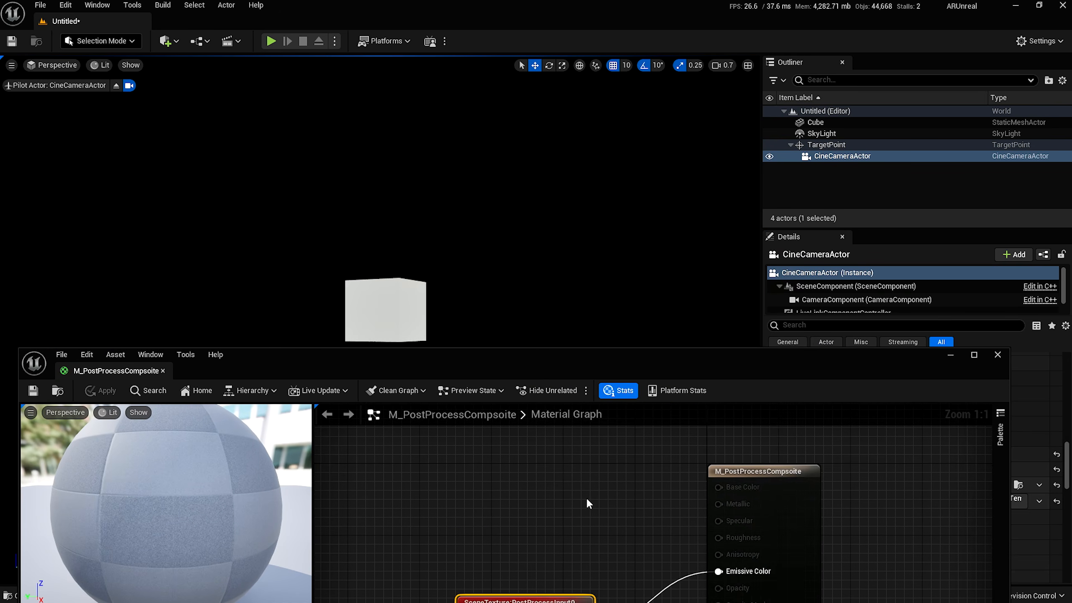
{"action": "right_click_drag", "start_coordinate": [587, 497], "coordinate": [533, 377]}
{"action": "right_click_drag", "start_coordinate": [553, 464], "coordinate": [490, 487]}
{"action": "left_click_drag", "start_coordinate": [444, 512], "coordinate": [345, 469]}
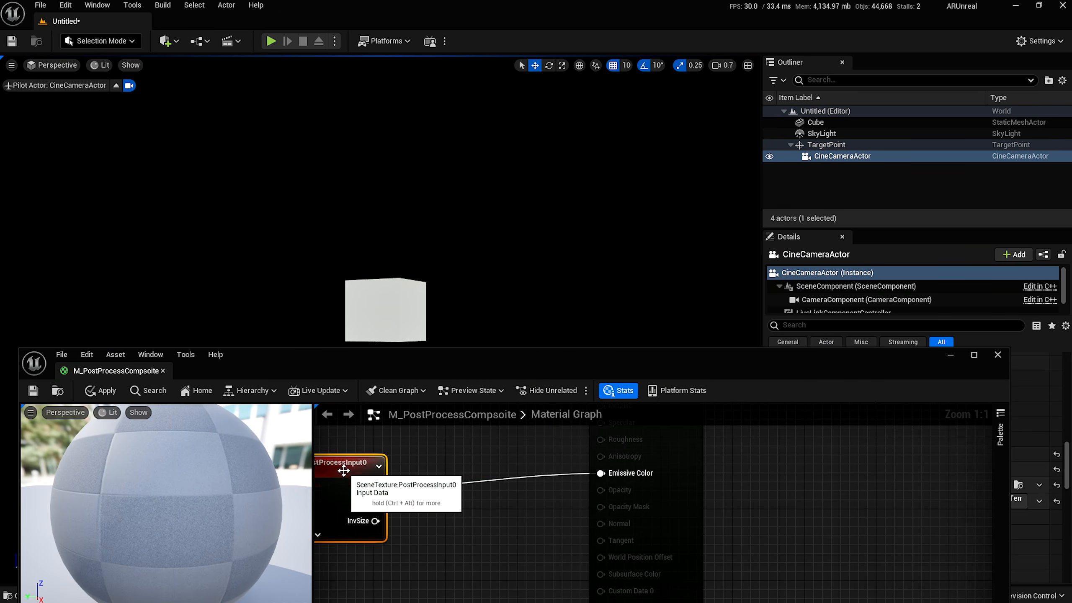
{"action": "right_click_drag", "start_coordinate": [385, 477], "coordinate": [484, 483]}
Add a ComponentMask off SceneTexture Color with only A checked, wire it to Emissive, and Apply.
{"action": "left_click_drag", "start_coordinate": [466, 493], "coordinate": [499, 514]}
{"action": "type", "text": "com"}
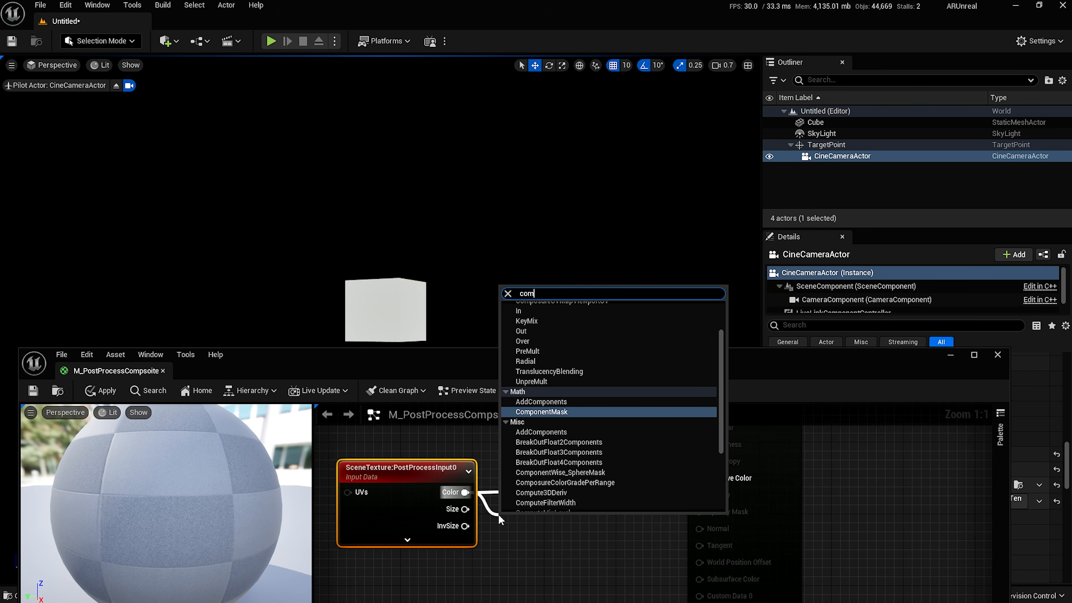
{"action": "type", "text": "pecompon"}
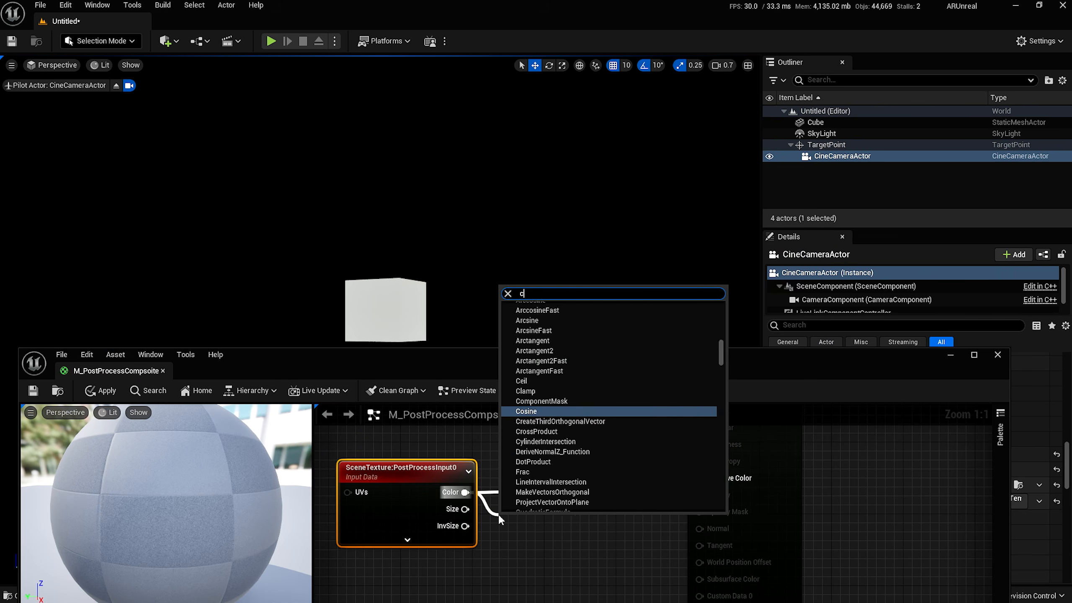
{"action": "key", "text": "Return"}
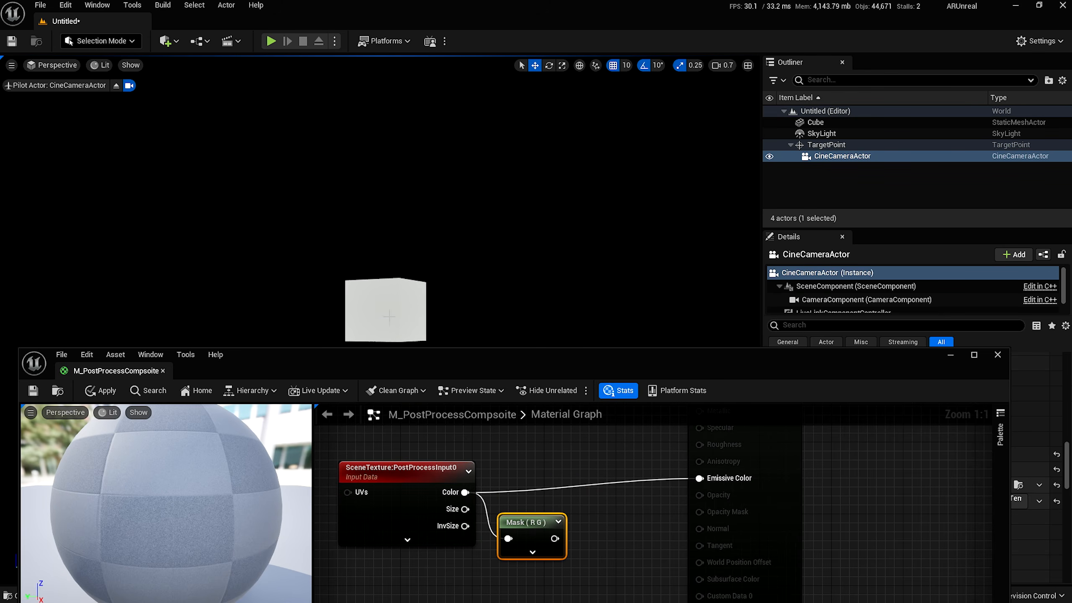
{"action": "left_click_drag", "start_coordinate": [375, 362], "coordinate": [475, 210]}
{"action": "left_click", "coordinate": [249, 566]}
{"action": "left_click", "coordinate": [249, 536]}
{"action": "left_click", "coordinate": [248, 521]}
{"action": "left_click_drag", "start_coordinate": [454, 213], "coordinate": [289, 404]}
{"action": "left_click_drag", "start_coordinate": [480, 576], "coordinate": [658, 518]}
{"action": "left_click_drag", "start_coordinate": [501, 409], "coordinate": [681, 400]}
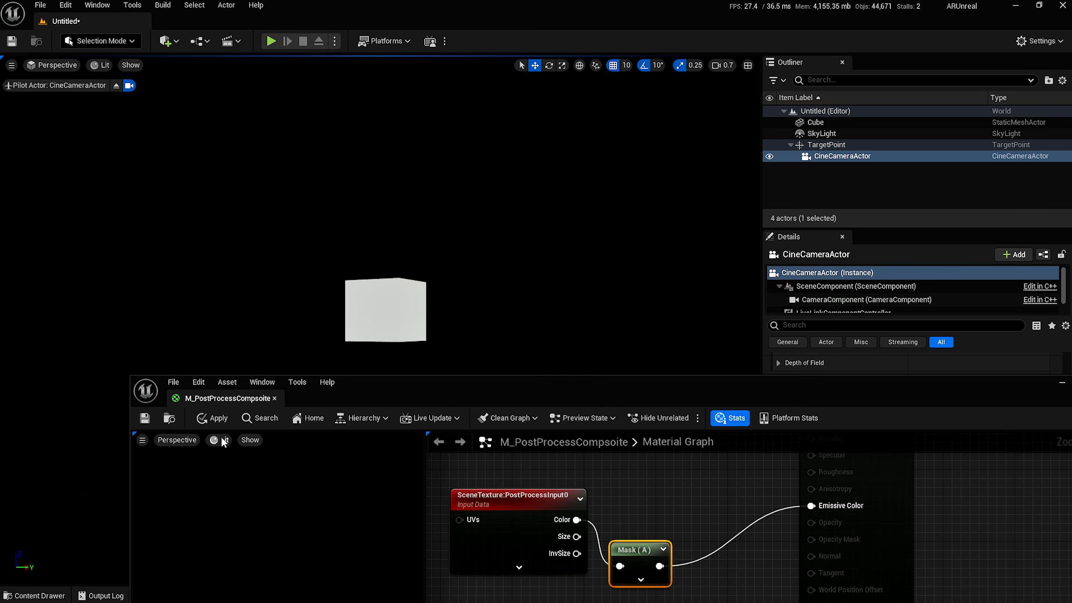
{"action": "left_click", "coordinate": [145, 417]}
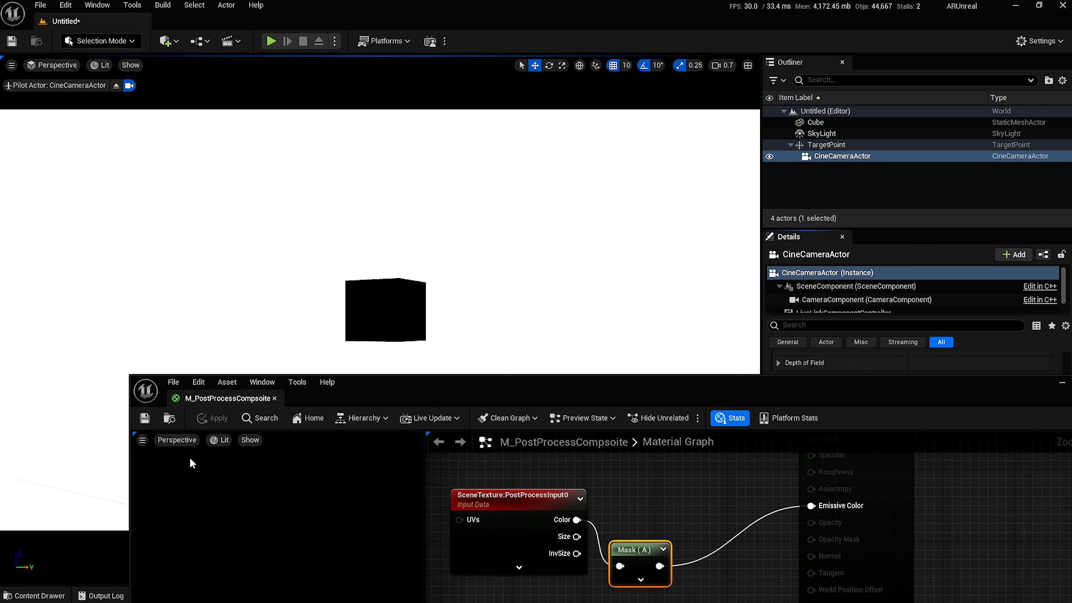
Rearrange the nodes, reconnect Color directly to Emissive Color and close the material editor.
{"action": "left_click_drag", "start_coordinate": [501, 374], "coordinate": [459, 212]}
{"action": "right_click_drag", "start_coordinate": [489, 424], "coordinate": [549, 402]}
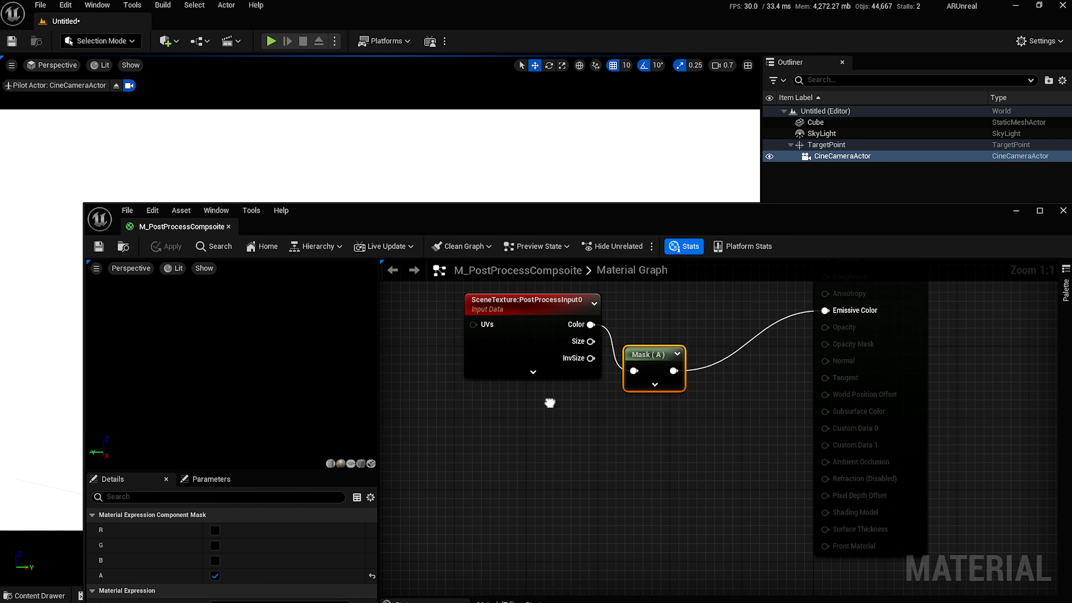
{"action": "left_click_drag", "start_coordinate": [519, 235], "coordinate": [520, 191]}
{"action": "left_click_drag", "start_coordinate": [624, 411], "coordinate": [401, 309]}
{"action": "left_click", "coordinate": [490, 408]}
{"action": "left_click_drag", "start_coordinate": [479, 191], "coordinate": [464, 135]}
{"action": "key", "text": "ctrl+space"}
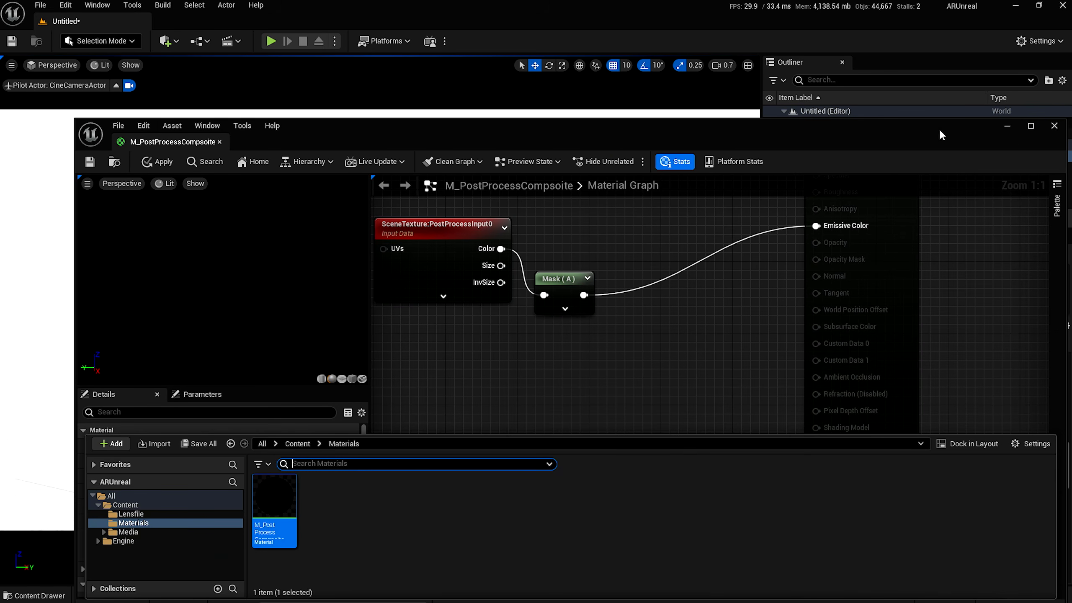
{"action": "left_click_drag", "start_coordinate": [501, 249], "coordinate": [823, 226]}
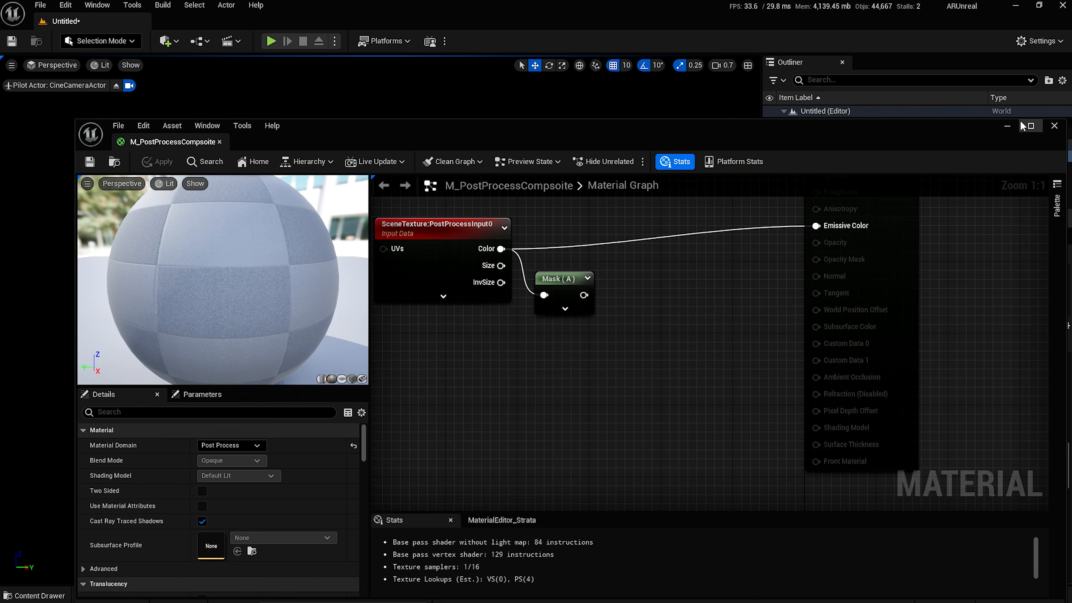
{"action": "left_click", "coordinate": [1054, 125]}
Place MediaBundle-01 from Content > Media > Bundles into the level and shift it along X.
{"action": "left_click", "coordinate": [29, 596]}
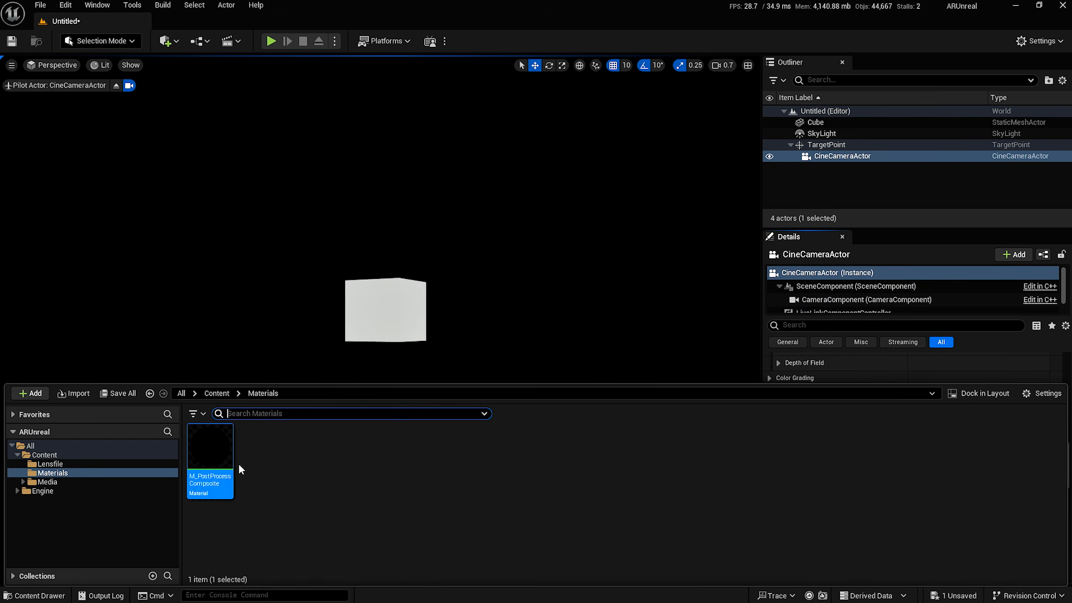
{"action": "left_click", "coordinate": [216, 394]}
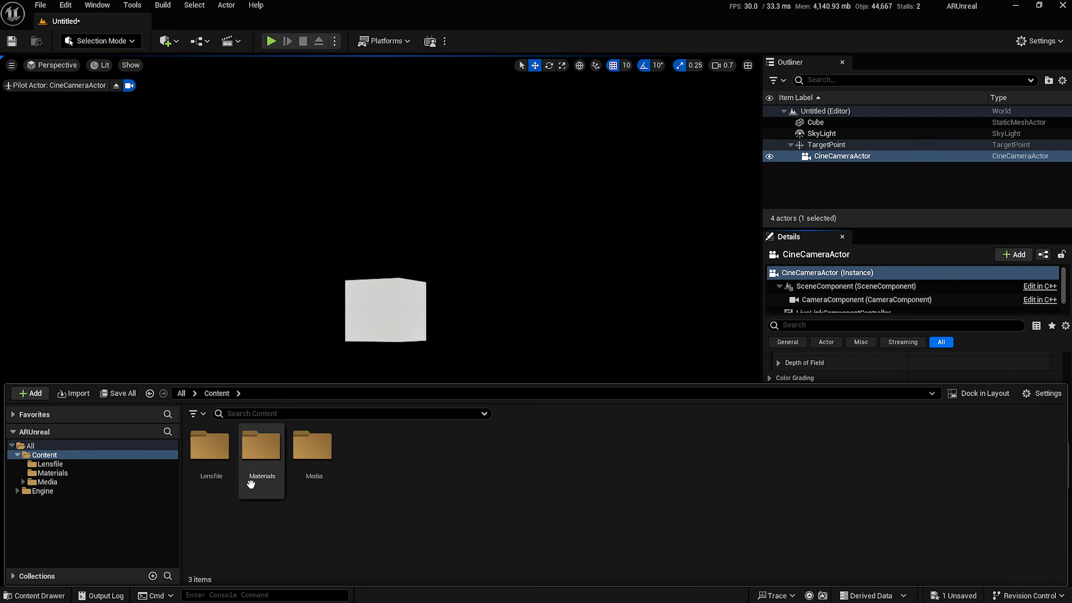
{"action": "double_click", "coordinate": [301, 475]}
{"action": "double_click", "coordinate": [216, 476]}
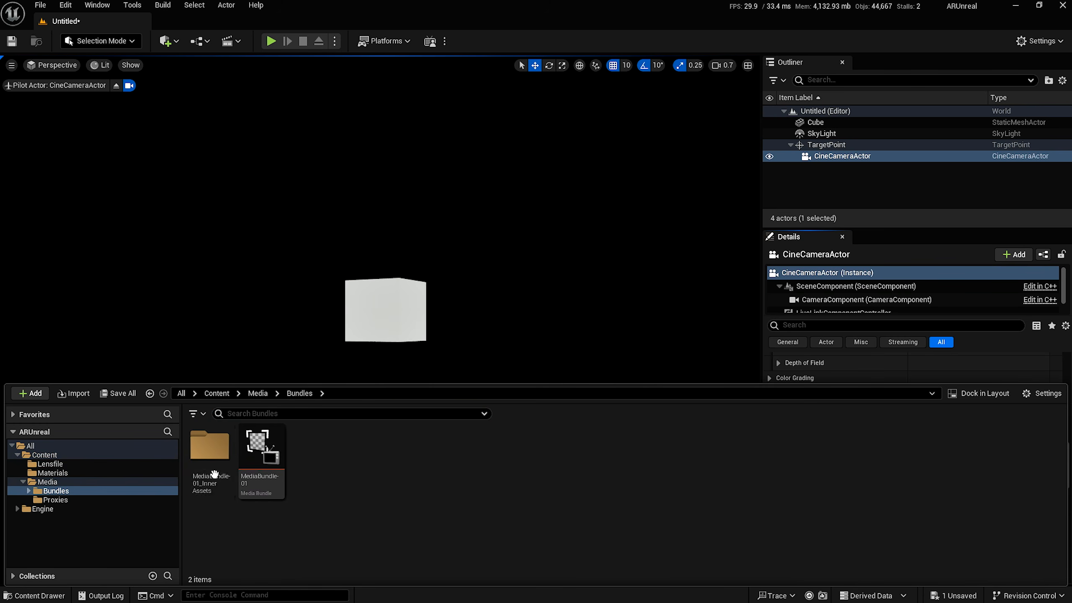
{"action": "left_click_drag", "start_coordinate": [260, 447], "coordinate": [281, 341]}
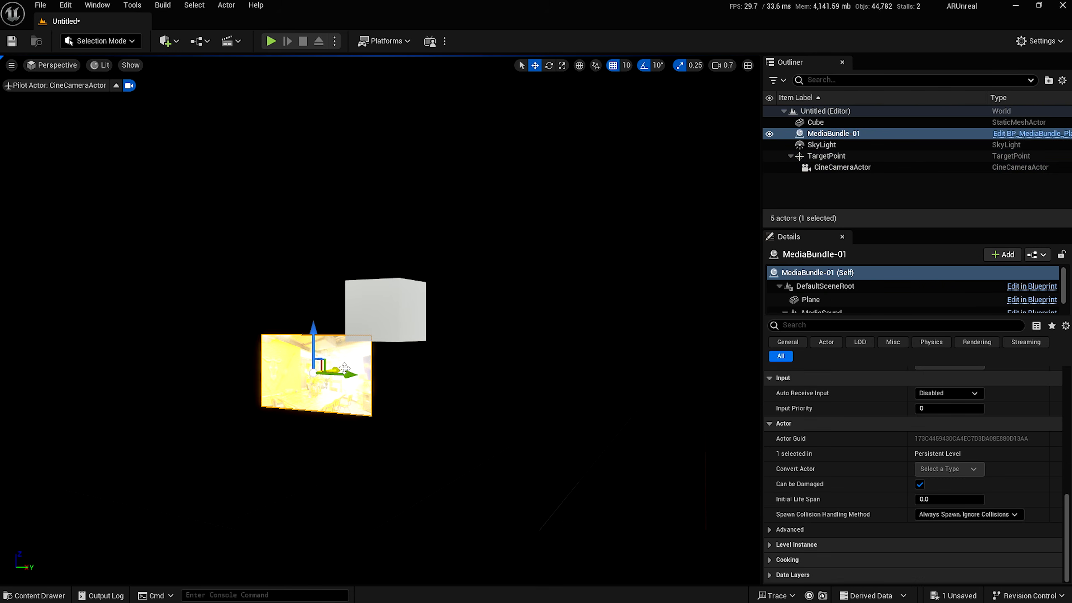
{"action": "left_click_drag", "start_coordinate": [340, 368], "coordinate": [317, 372]}
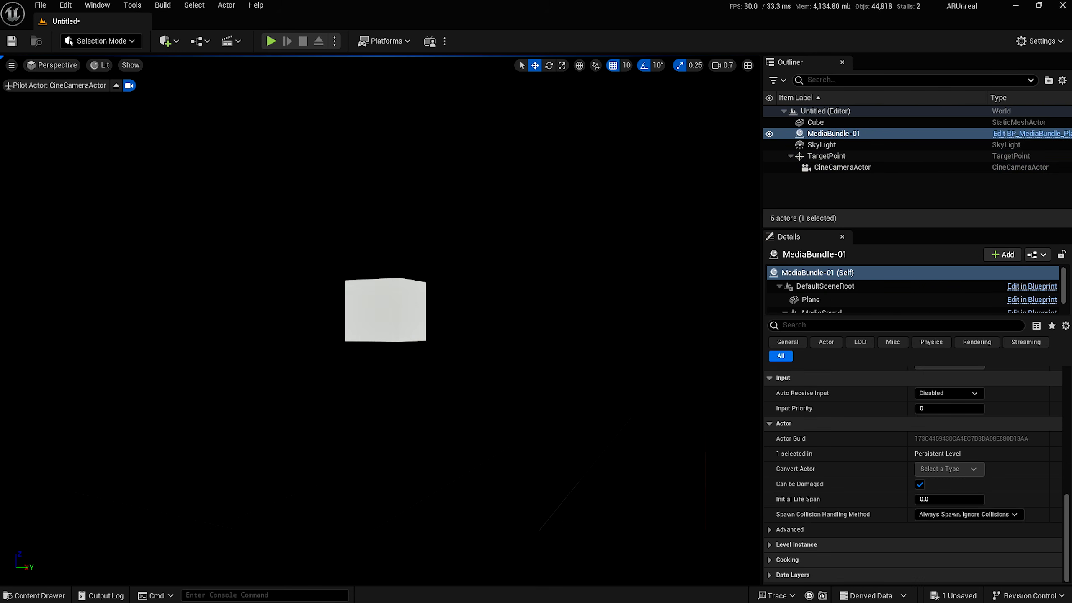
Select the T_MediaBundle-01_BC texture in the bundle's InnerAssets.
{"action": "left_click", "coordinate": [6, 595]}
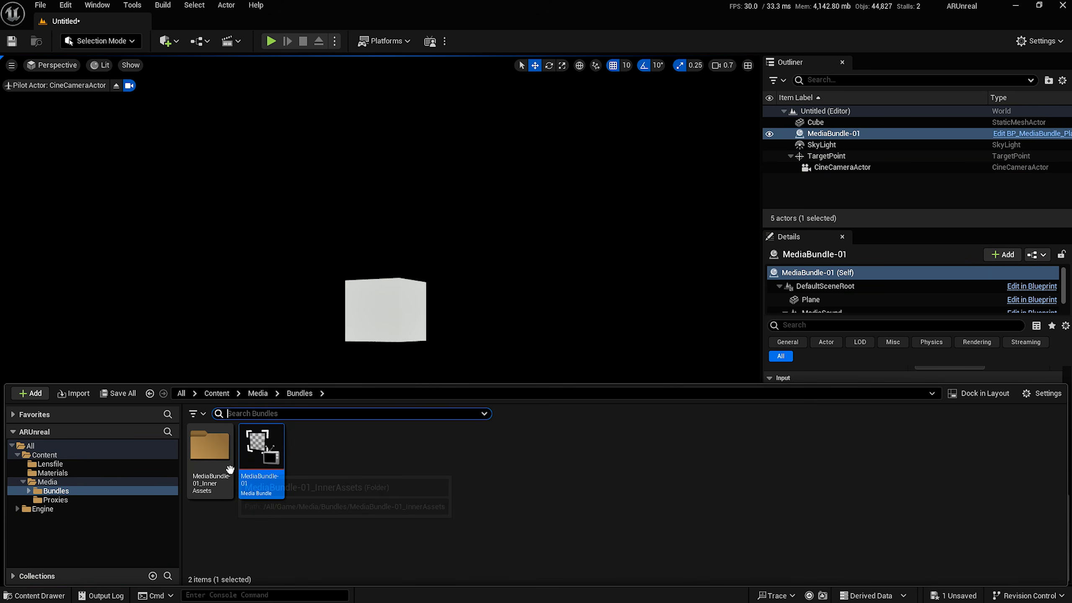
{"action": "left_click", "coordinate": [364, 461]}
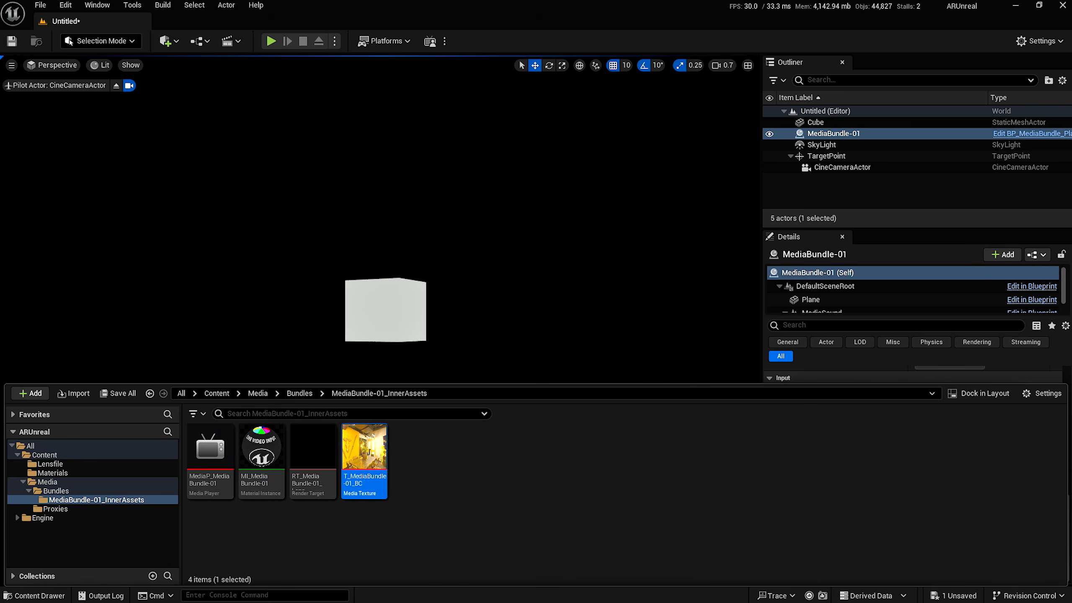
{"action": "key", "text": "alt+Tab"}
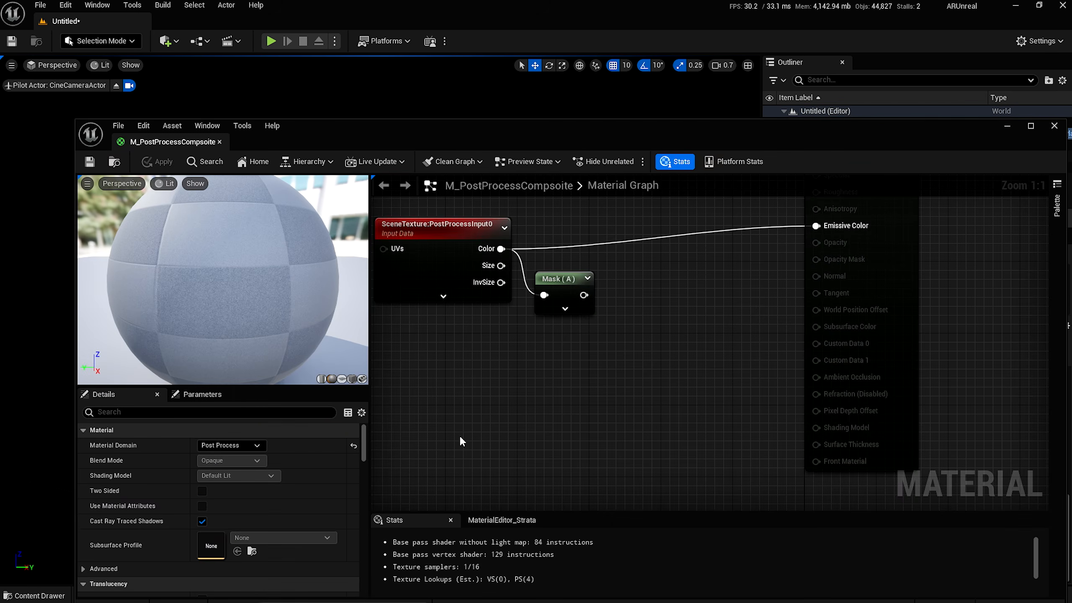
Add T_MediaBundle-01_BC as a Texture Sample and a Lerp node fed by scene Color.
{"action": "right_click_drag", "start_coordinate": [476, 439], "coordinate": [490, 395]}
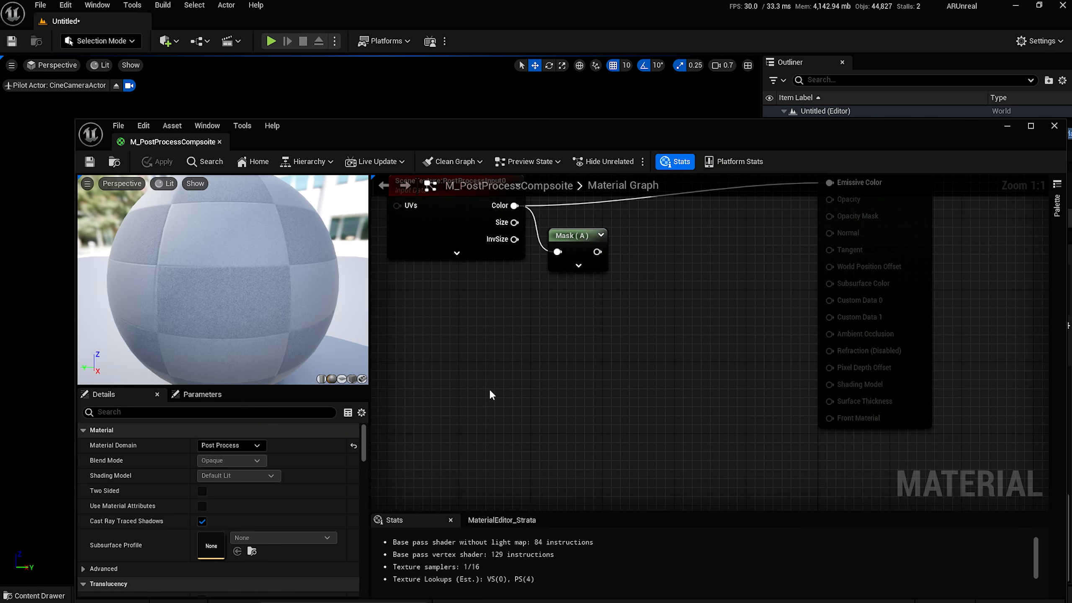
{"action": "key", "text": "ctrl+space"}
{"action": "left_click_drag", "start_coordinate": [429, 508], "coordinate": [448, 326]}
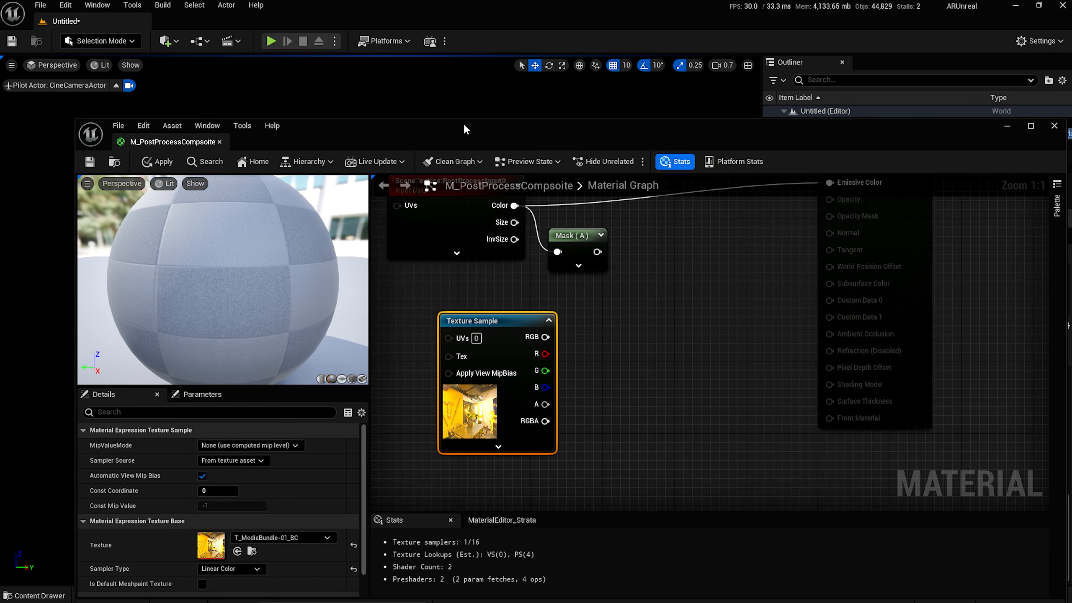
{"action": "left_click_drag", "start_coordinate": [481, 134], "coordinate": [436, 68]}
{"action": "right_click_drag", "start_coordinate": [530, 186], "coordinate": [536, 261]}
{"action": "left_click_drag", "start_coordinate": [472, 213], "coordinate": [622, 221]}
{"action": "type", "text": "lerp"}
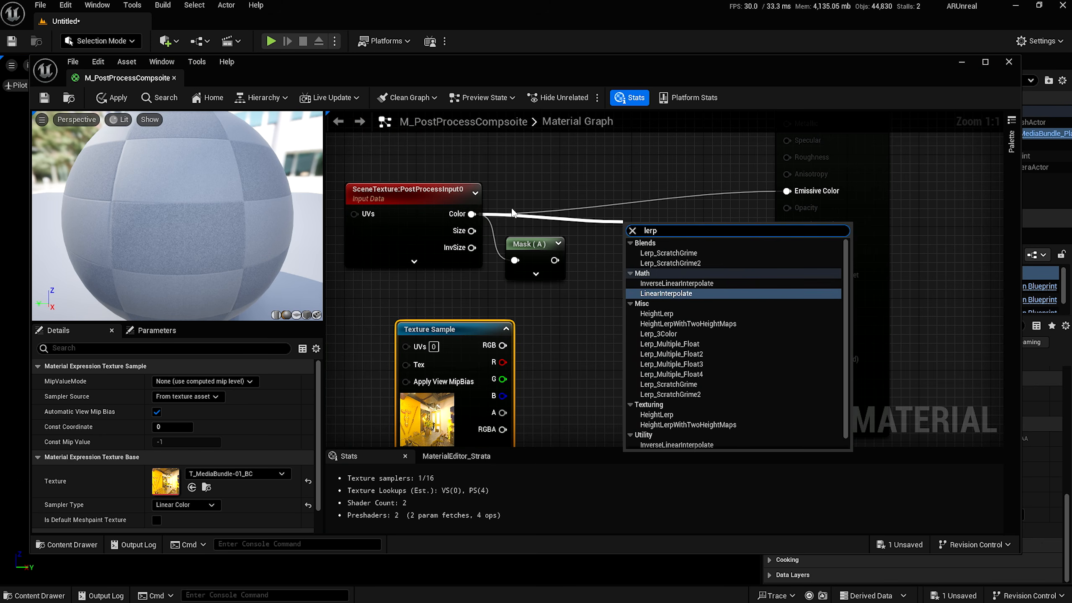
{"action": "key", "text": "Return"}
Wire texture RGBA to Lerp B, Mask alpha to Alpha, and Lerp to Emissive Color, then apply.
{"action": "left_click_drag", "start_coordinate": [503, 345], "coordinate": [633, 262]}
{"action": "left_click_drag", "start_coordinate": [724, 230], "coordinate": [787, 191]}
{"action": "left_click_drag", "start_coordinate": [555, 260], "coordinate": [647, 280]}
{"action": "right_click_drag", "start_coordinate": [510, 426], "coordinate": [504, 372]}
{"action": "left_click_drag", "start_coordinate": [505, 372], "coordinate": [628, 209]}
{"action": "right_click_drag", "start_coordinate": [683, 266], "coordinate": [691, 310]}
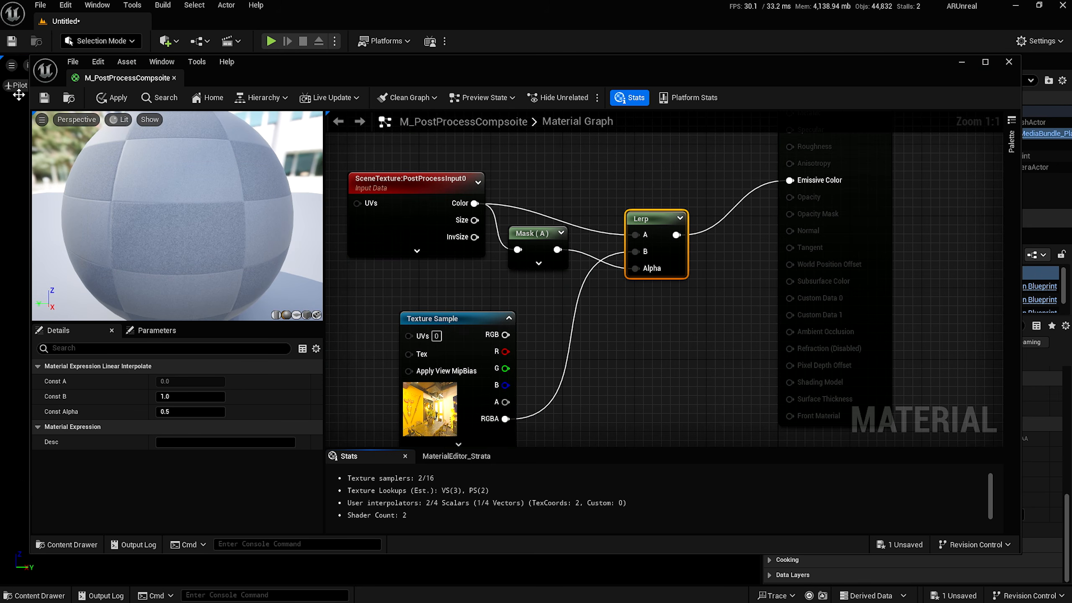
{"action": "left_click", "coordinate": [44, 98]}
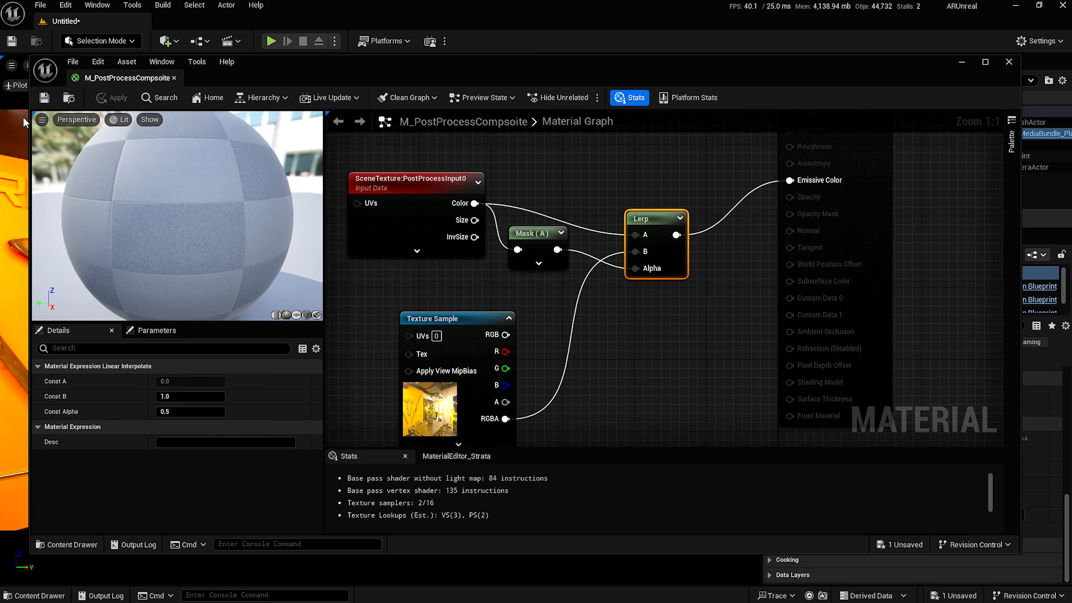
{"action": "left_click", "coordinate": [954, 62]}
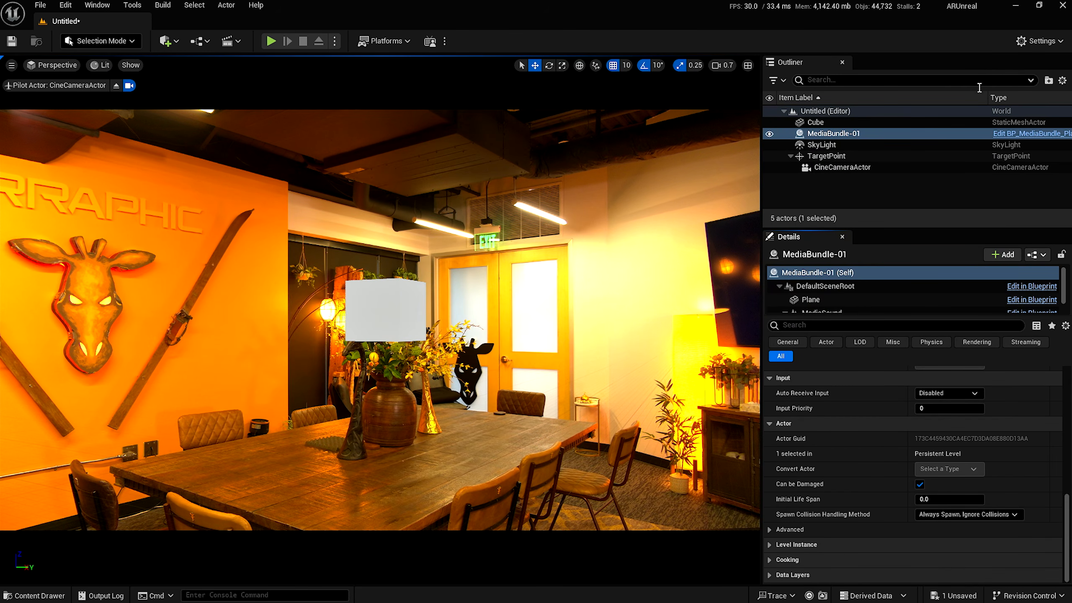
On the CineCameraActor, enable the Bloom Intensity override and set it to 100.
{"action": "left_click", "coordinate": [819, 168]}
{"action": "scroll", "coordinate": [886, 454], "scroll_direction": "up", "scroll_amount": 3}
{"action": "scroll", "coordinate": [886, 453], "scroll_direction": "down", "scroll_amount": 3}
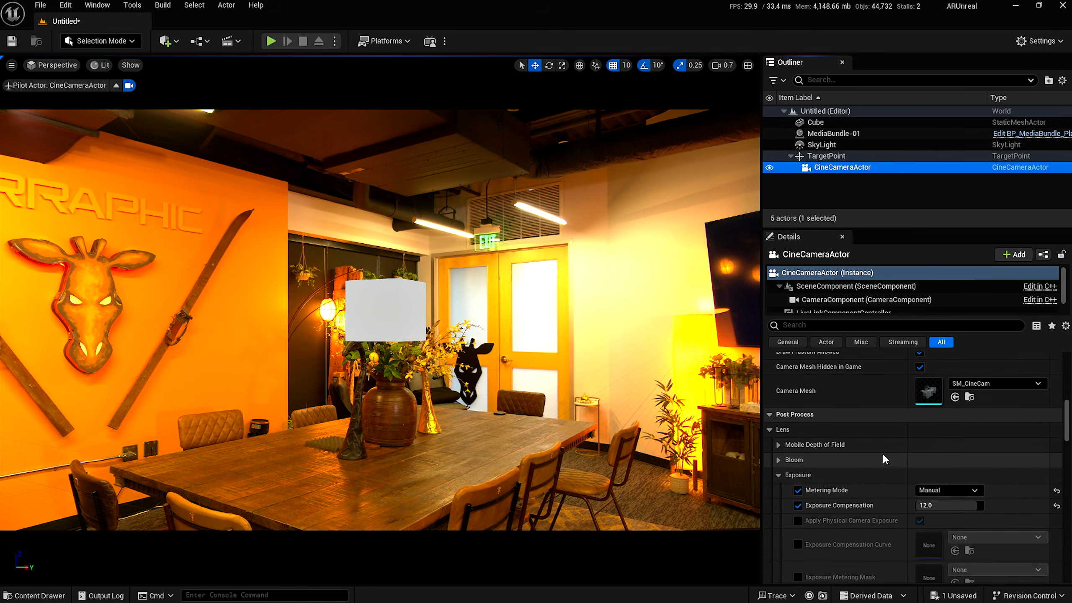
{"action": "left_click", "coordinate": [778, 442]}
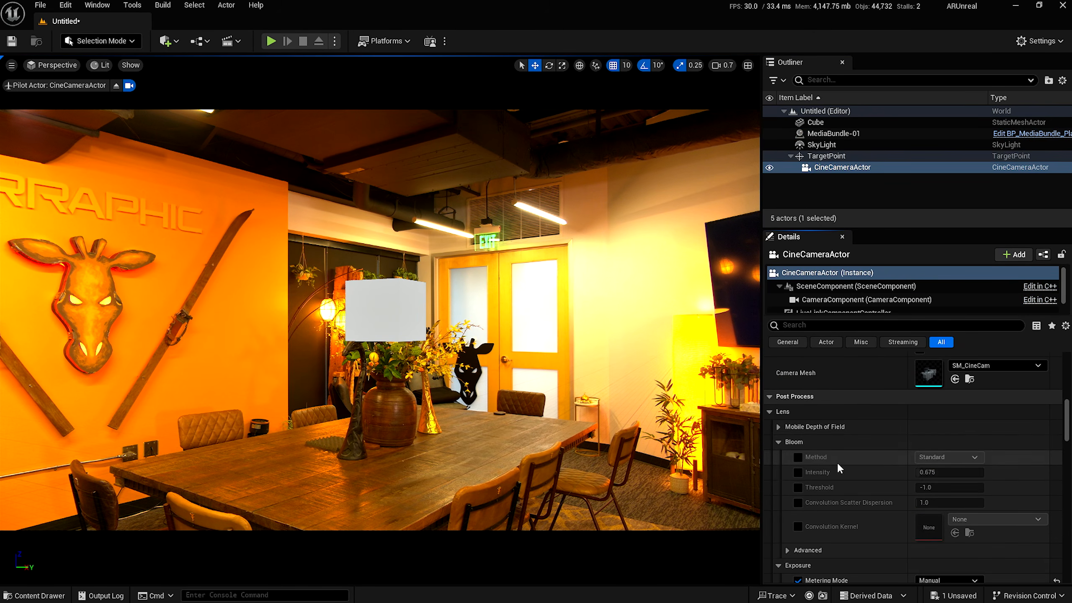
{"action": "left_click", "coordinate": [798, 472]}
{"action": "left_click_drag", "start_coordinate": [948, 478], "coordinate": [984, 477]}
{"action": "type", "text": "100"}
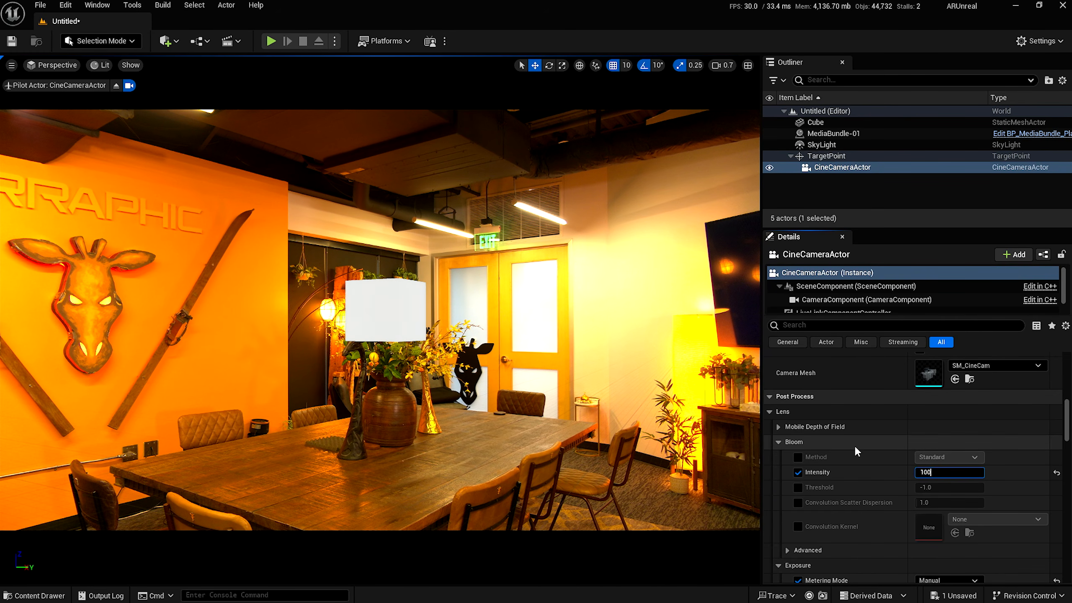
{"action": "key", "text": "Return"}
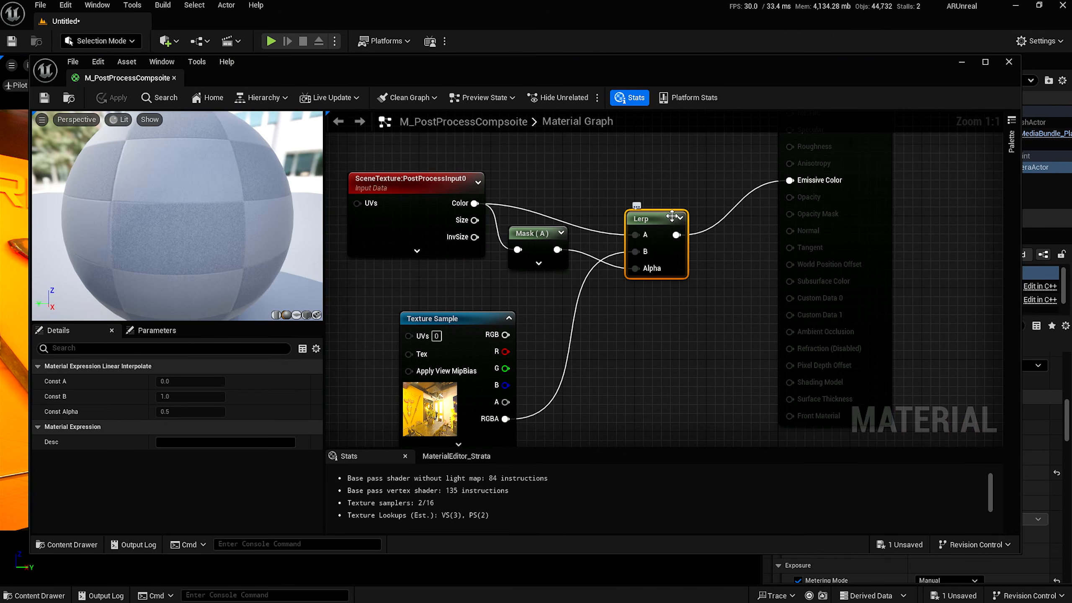
Delete the Lerp node and add a Multiply node fed by the Mask alpha output.
{"action": "key", "text": "Delete"}
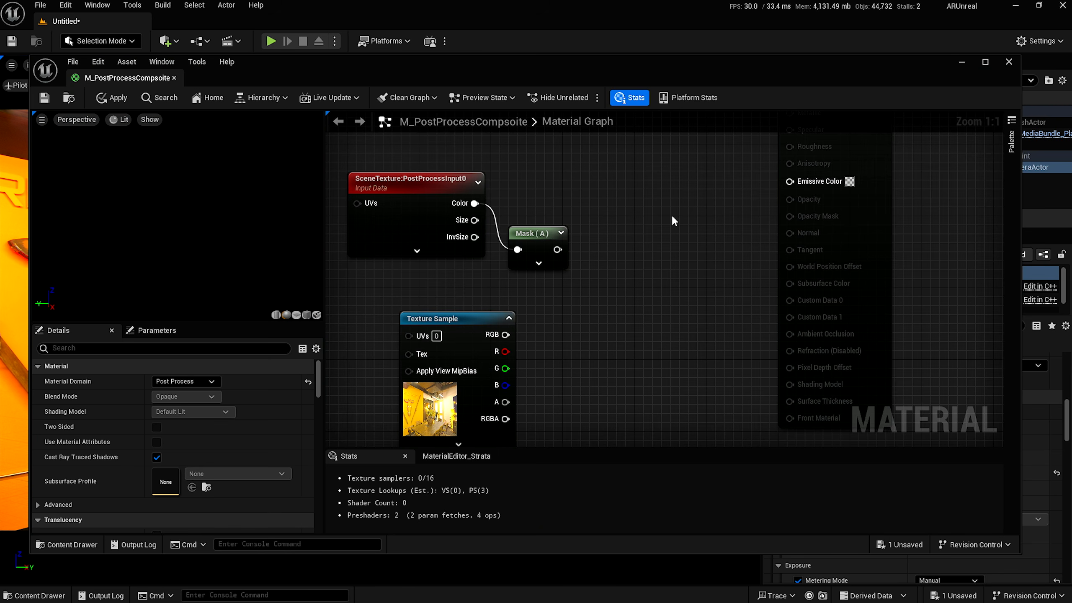
{"action": "right_click_drag", "start_coordinate": [638, 201], "coordinate": [639, 261]}
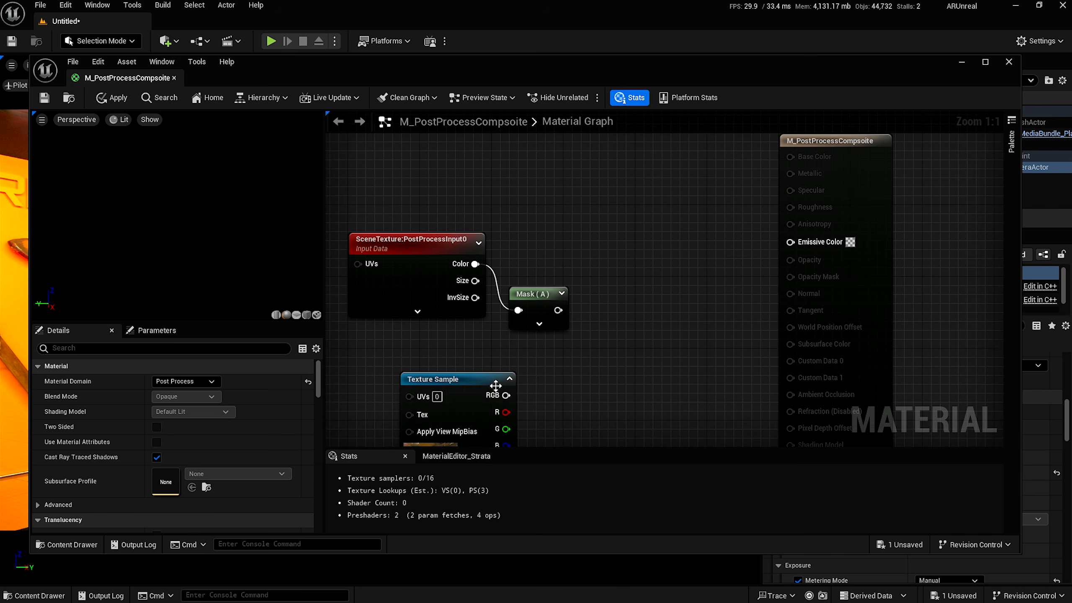
{"action": "left_click_drag", "start_coordinate": [500, 382], "coordinate": [448, 368]}
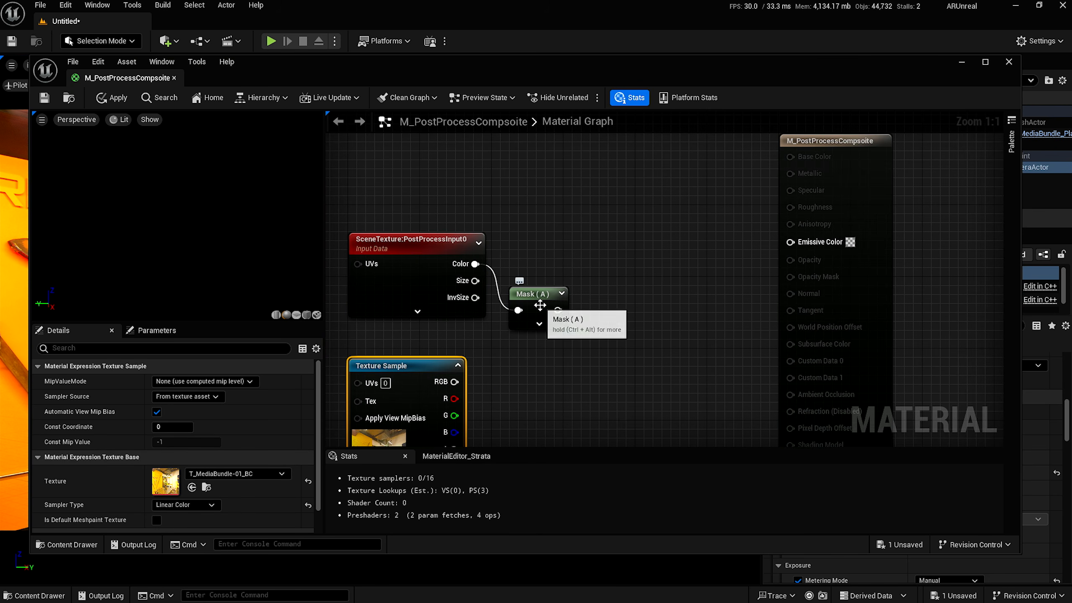
{"action": "left_click_drag", "start_coordinate": [558, 310], "coordinate": [590, 315]}
{"action": "type", "text": "mnul"}
{"action": "key", "text": "BackSpace"}
{"action": "key", "text": "BackSpace"}
{"action": "key", "text": "BackSpace"}
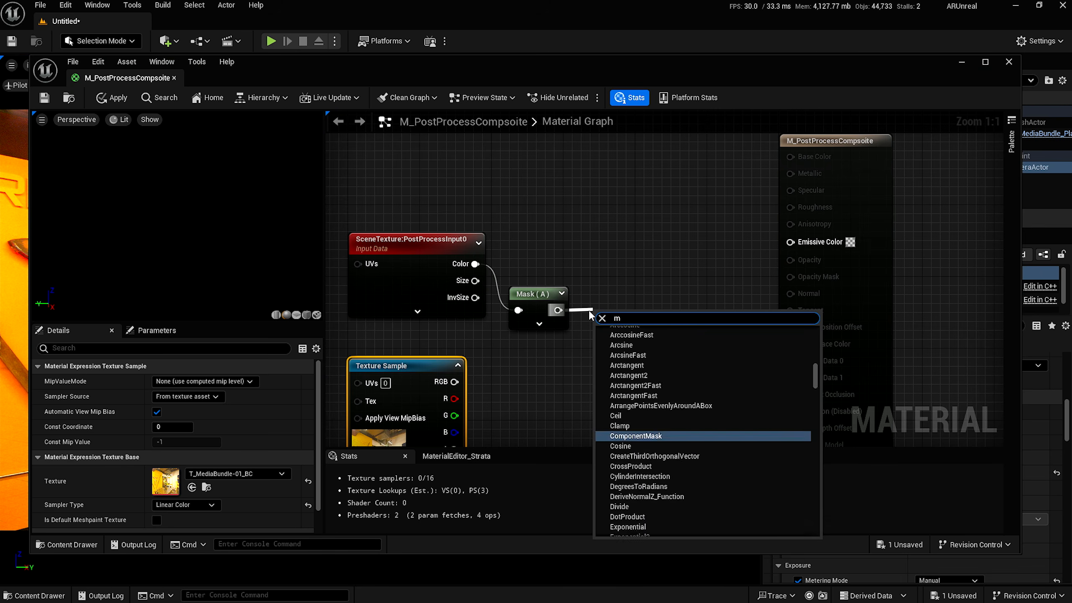
{"action": "type", "text": "ul"}
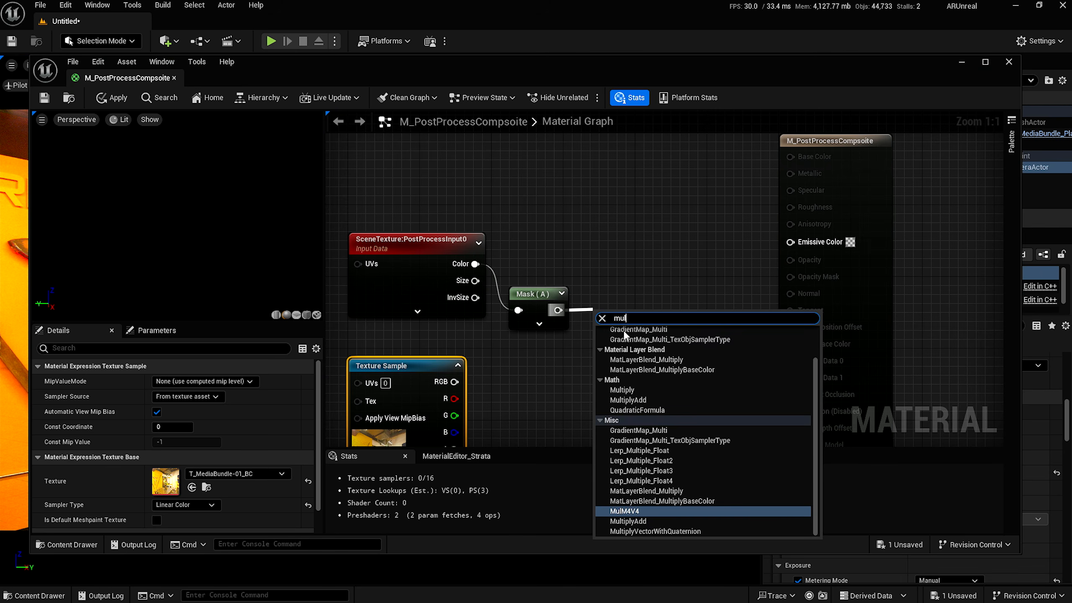
{"action": "left_click", "coordinate": [622, 390]}
Wire texture RGBA into Multiply B and Multiply into Emissive Color, then apply.
{"action": "right_click_drag", "start_coordinate": [496, 400], "coordinate": [497, 321]}
{"action": "left_click_drag", "start_coordinate": [457, 387], "coordinate": [605, 273]}
{"action": "right_click_drag", "start_coordinate": [605, 273], "coordinate": [541, 328]}
{"action": "left_click_drag", "start_coordinate": [579, 309], "coordinate": [765, 218]}
{"action": "left_click", "coordinate": [111, 98]}
{"action": "left_click_drag", "start_coordinate": [469, 63], "coordinate": [473, 486]}
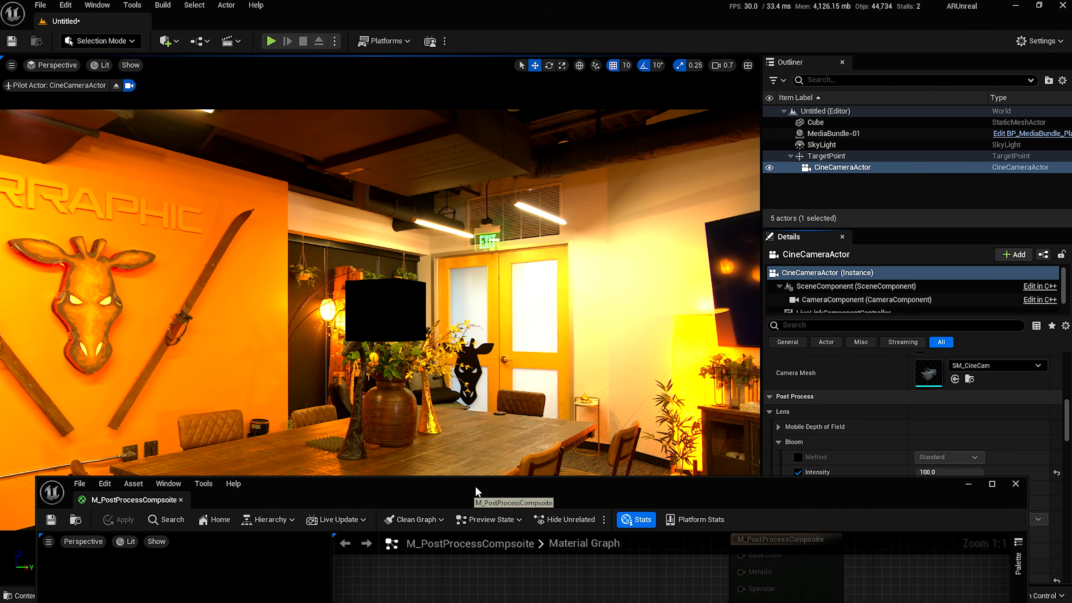
Sum scene Color and the Multiply result with an Add node into Emissive Color, then save.
{"action": "left_click_drag", "start_coordinate": [473, 495], "coordinate": [481, 138]}
{"action": "left_click_drag", "start_coordinate": [426, 314], "coordinate": [563, 275]}
{"action": "type", "text": "add"}
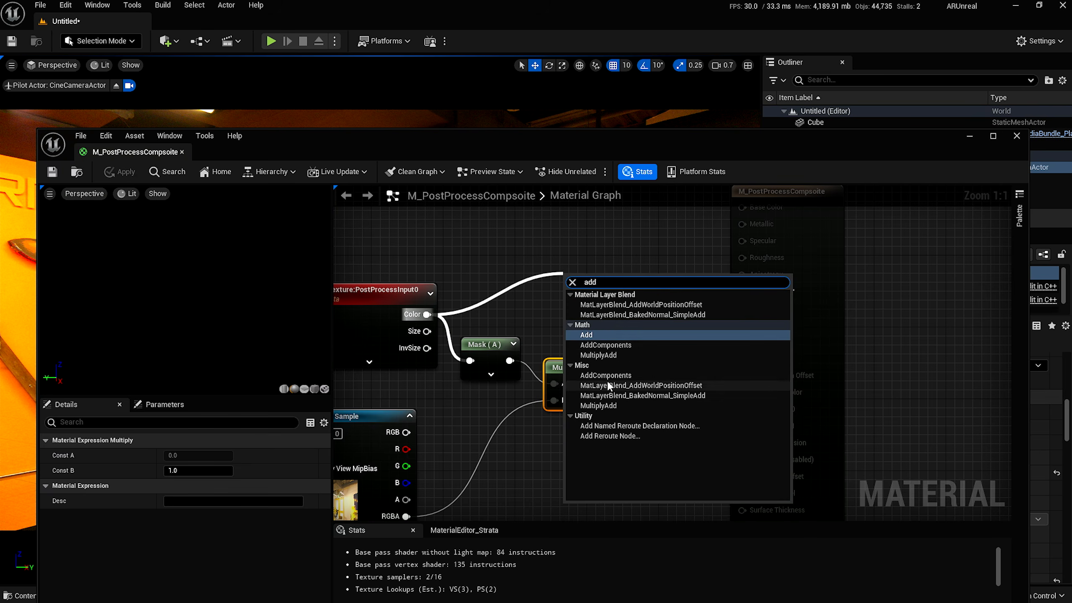
{"action": "left_click", "coordinate": [593, 344]}
{"action": "left_click_drag", "start_coordinate": [590, 281], "coordinate": [614, 282]}
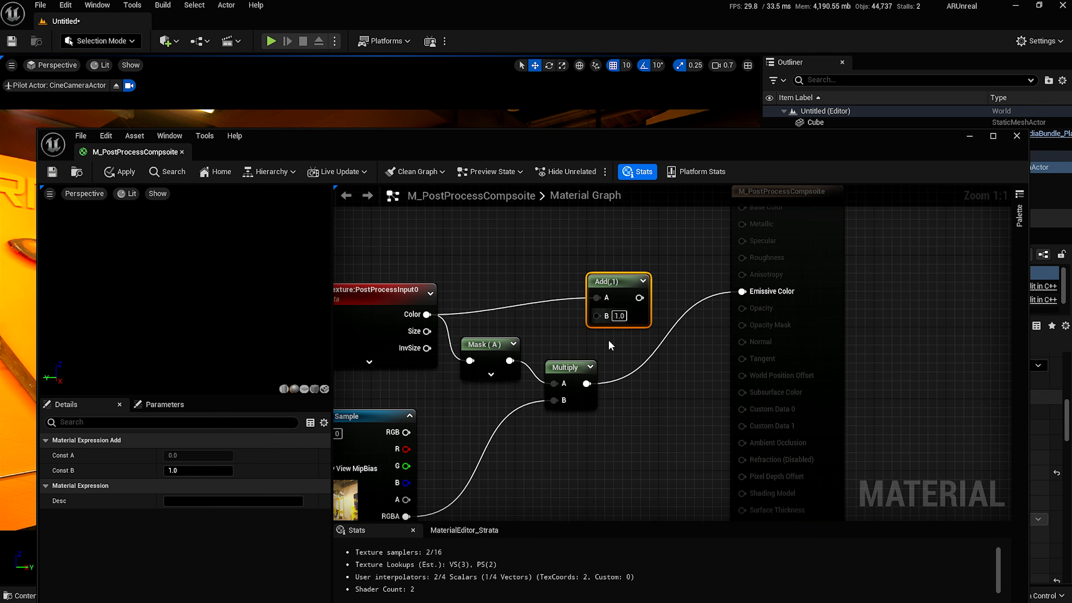
{"action": "left_click_drag", "start_coordinate": [587, 383], "coordinate": [597, 316]}
{"action": "left_click_drag", "start_coordinate": [633, 282], "coordinate": [742, 292]}
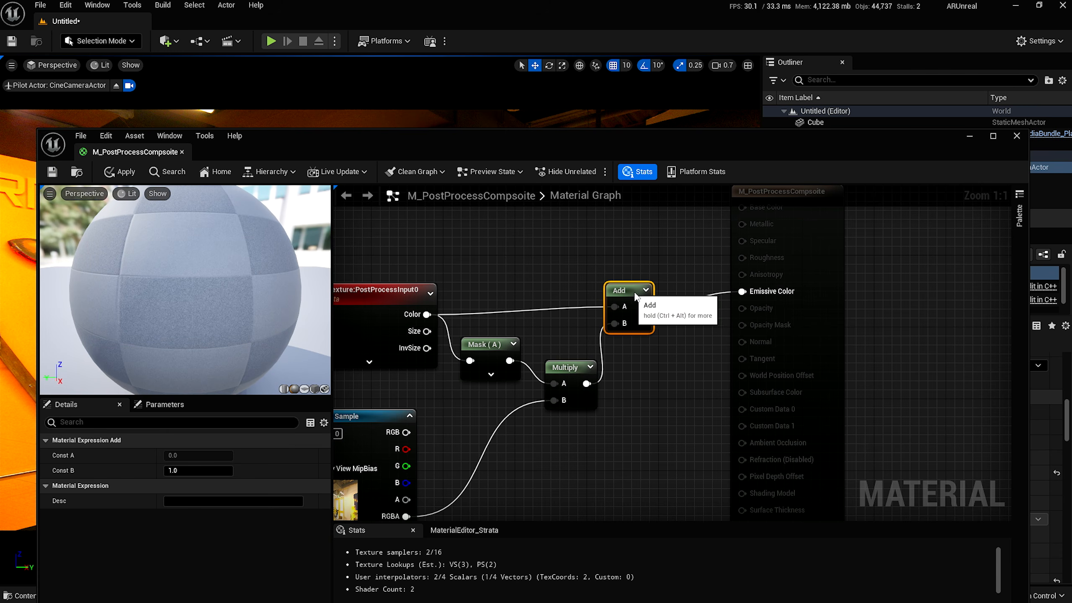
{"action": "left_click_drag", "start_coordinate": [628, 285], "coordinate": [645, 295]}
{"action": "left_click", "coordinate": [52, 171]}
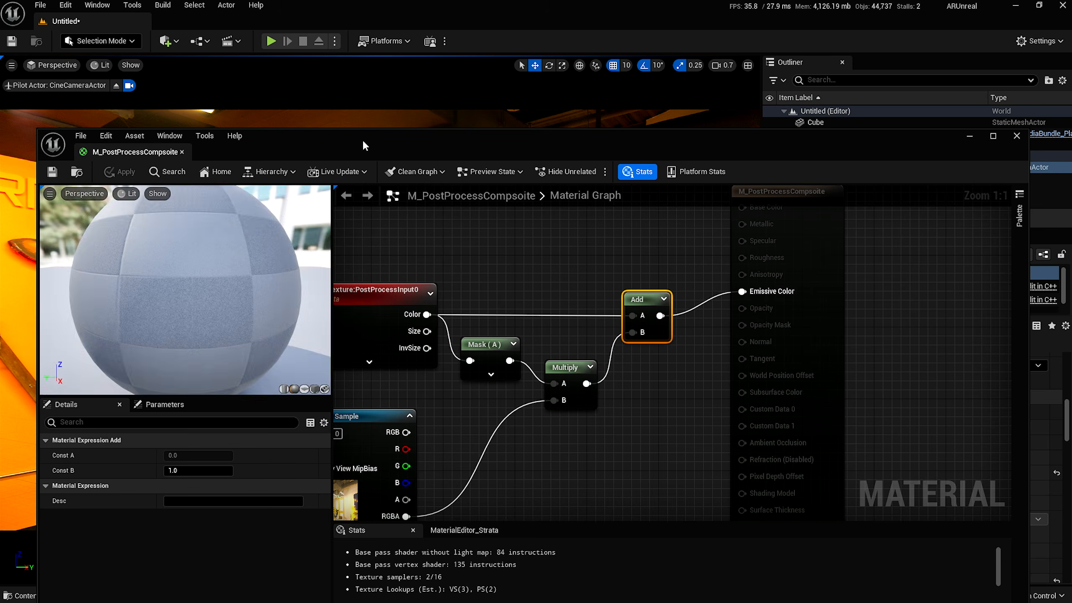
{"action": "left_click_drag", "start_coordinate": [362, 140], "coordinate": [395, 452]}
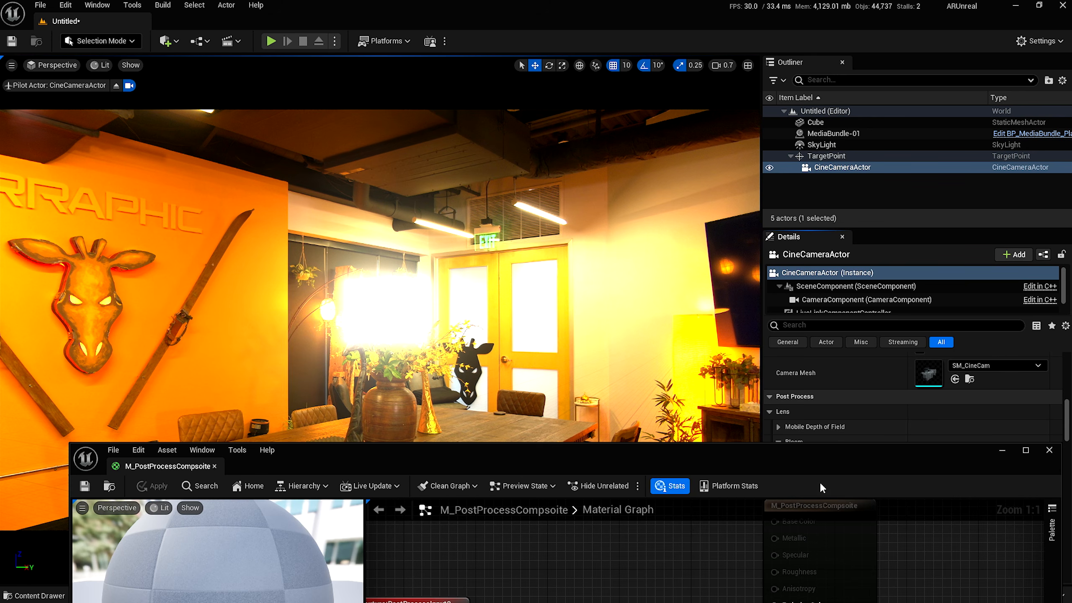
Try camera Bloom Intensity values of 2, 1, 4, 100 and 5.
{"action": "left_click", "coordinate": [1002, 451]}
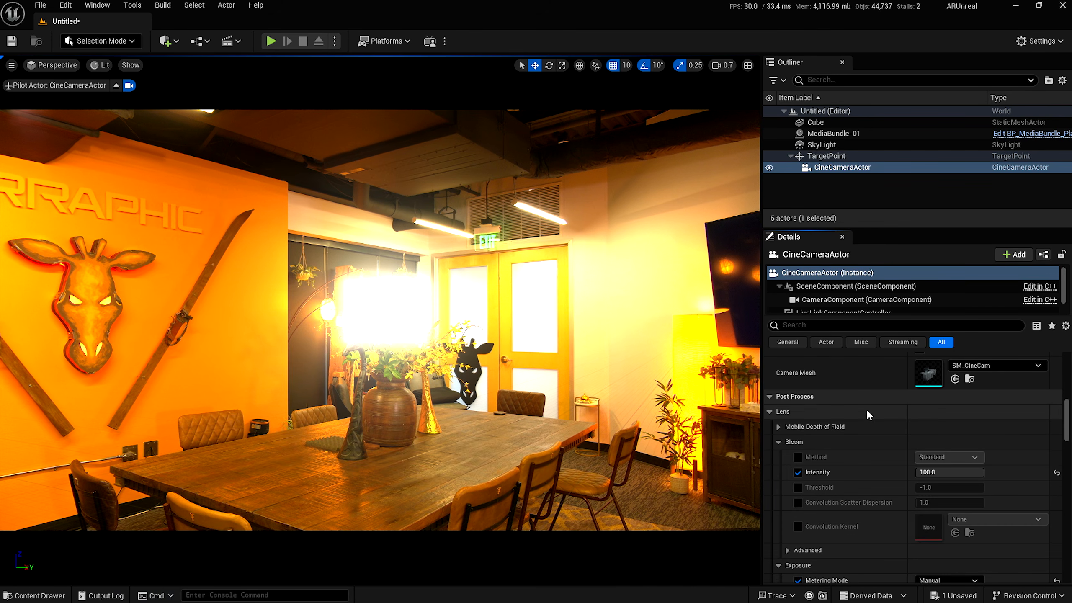
{"action": "left_click", "coordinate": [924, 472]}
{"action": "type", "text": "2"}
{"action": "key", "text": "Return"}
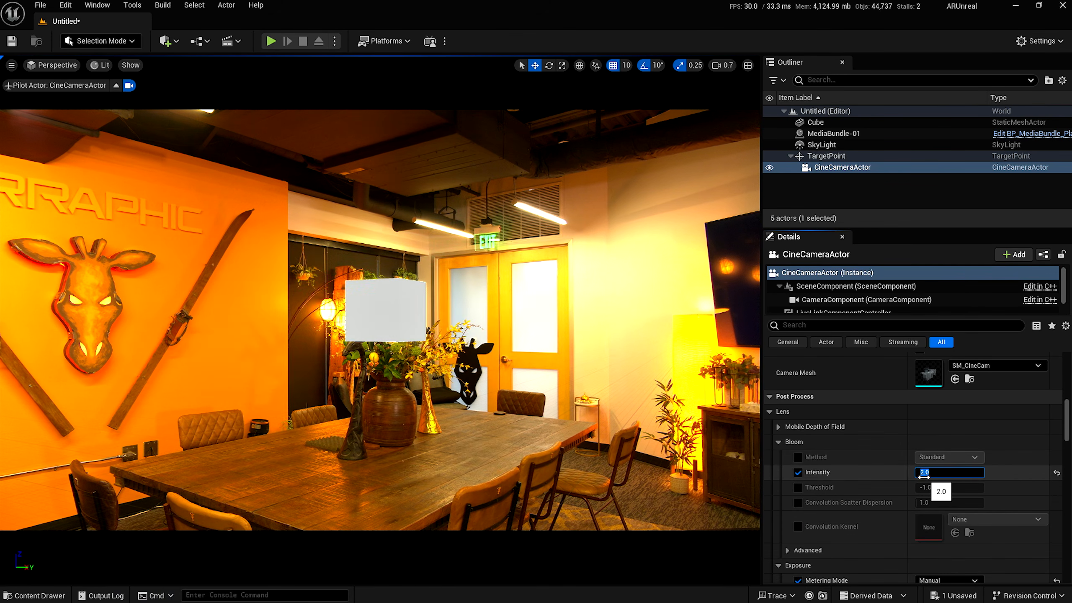
{"action": "type", "text": "1"}
{"action": "key", "text": "Return"}
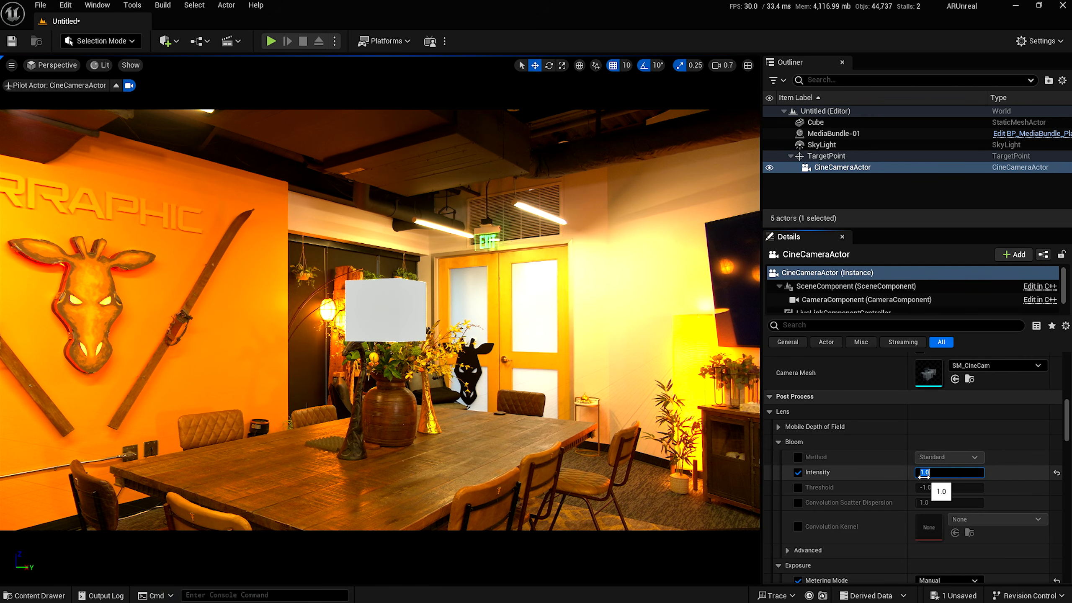
{"action": "type", "text": "4"}
{"action": "key", "text": "Return"}
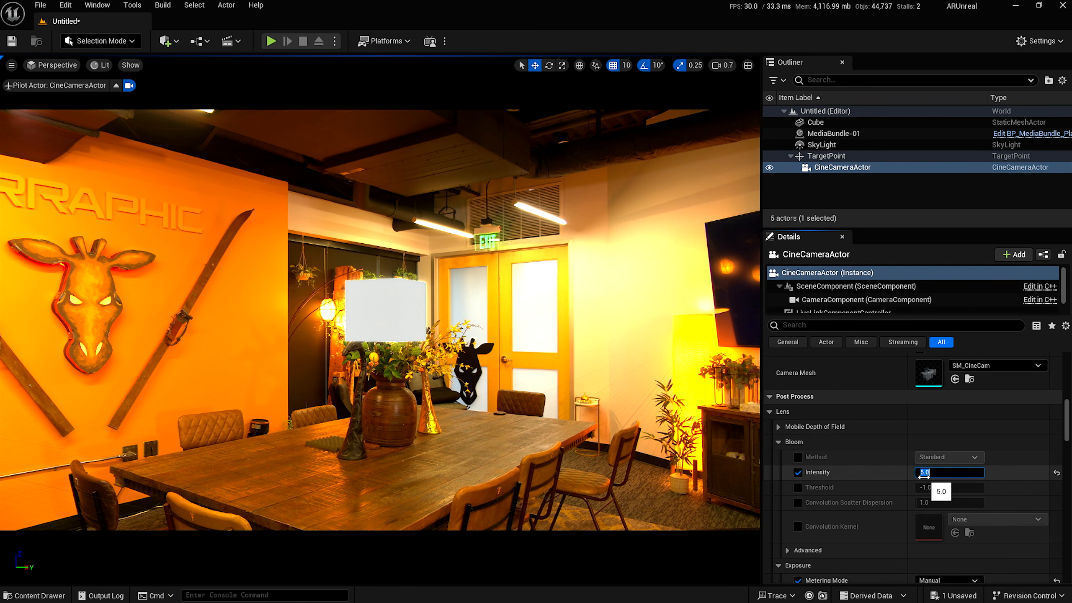
{"action": "key", "text": "Return"}
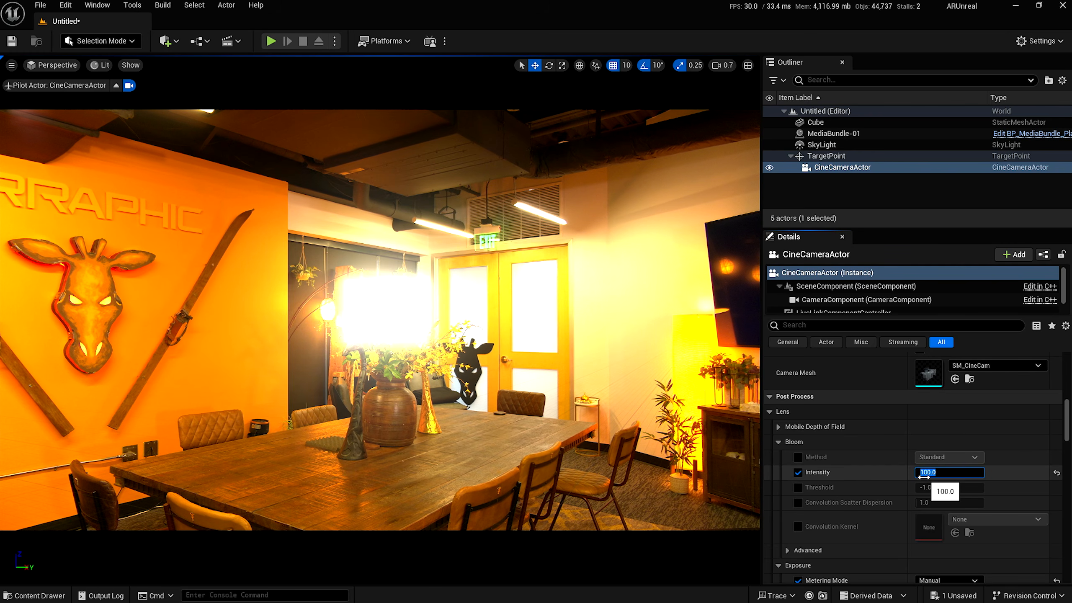
{"action": "type", "text": "5"}
{"action": "key", "text": "Return"}
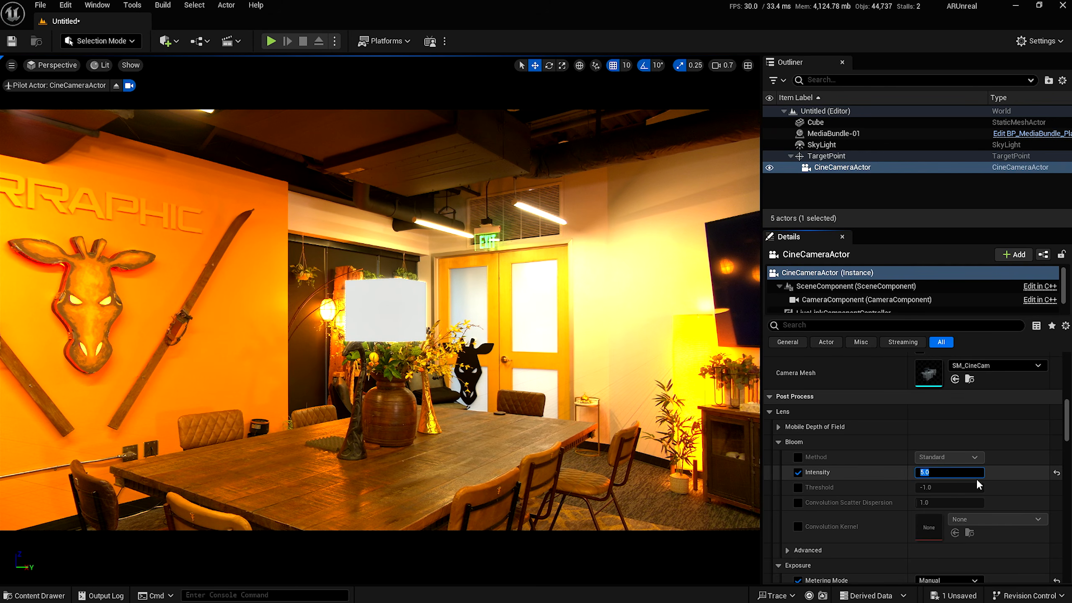
Reset Bloom Intensity to its default 0.675.
{"action": "left_click", "coordinate": [1058, 474]}
{"action": "left_click", "coordinate": [1058, 474]}
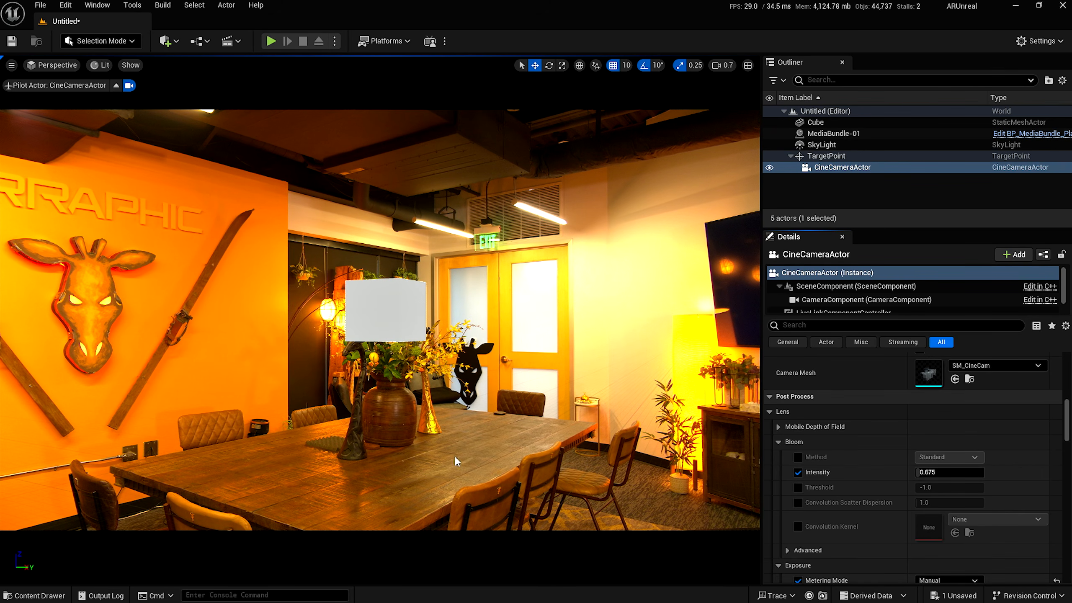
{"action": "left_click", "coordinate": [20, 599]}
Create a new material named M_Emissive in the Materials folder.
{"action": "left_click", "coordinate": [217, 393]}
{"action": "left_click", "coordinate": [320, 473]}
{"action": "left_click", "coordinate": [266, 483]}
{"action": "double_click", "coordinate": [255, 464]}
{"action": "right_click", "coordinate": [275, 505]}
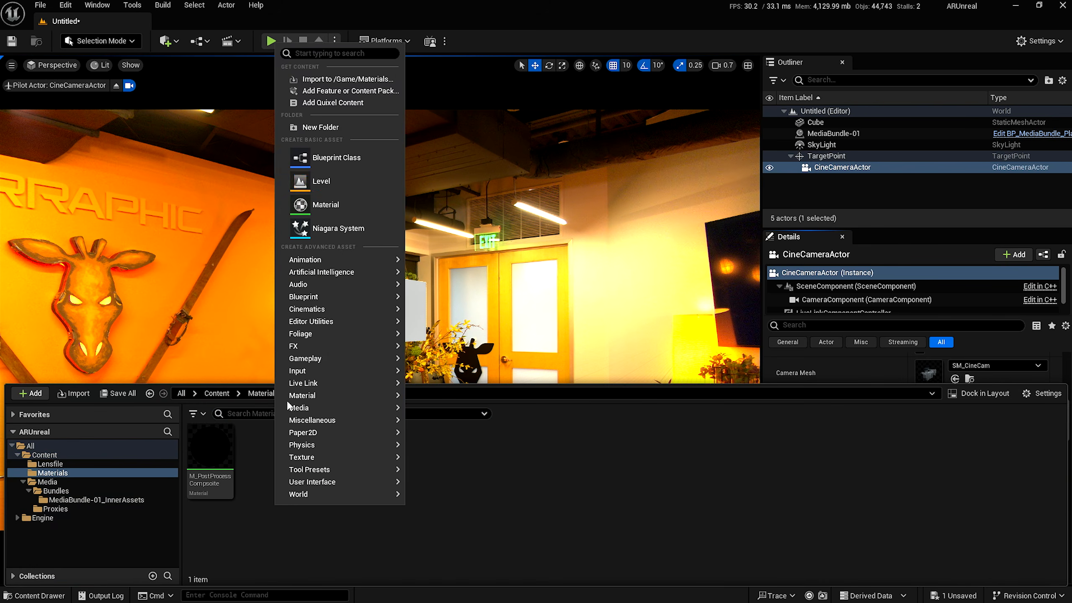
{"action": "left_click", "coordinate": [325, 204]}
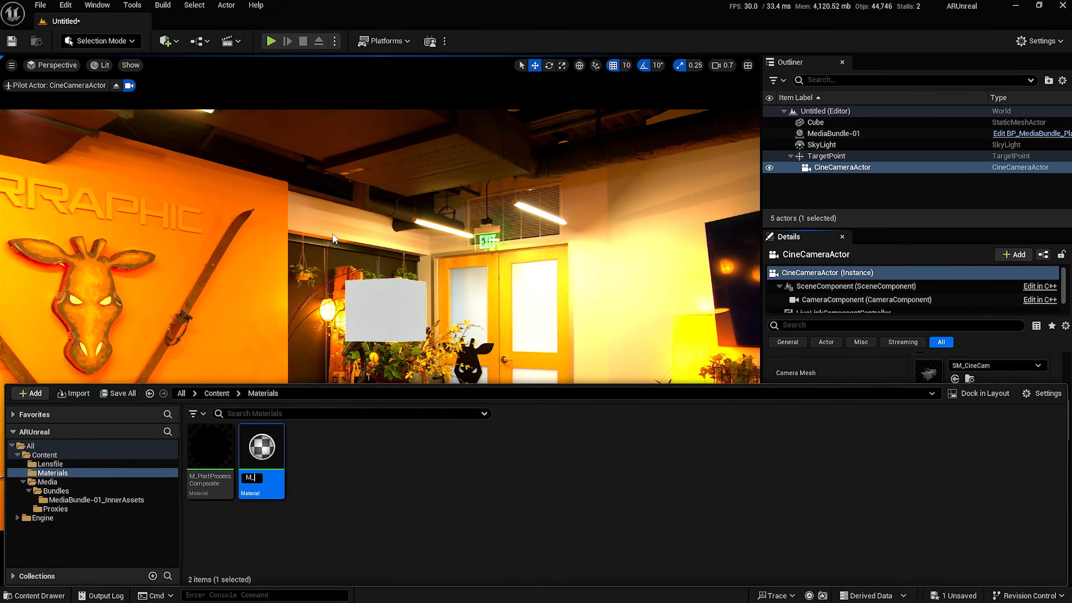
{"action": "type", "text": "M_Emissive"}
{"action": "key", "text": "Return"}
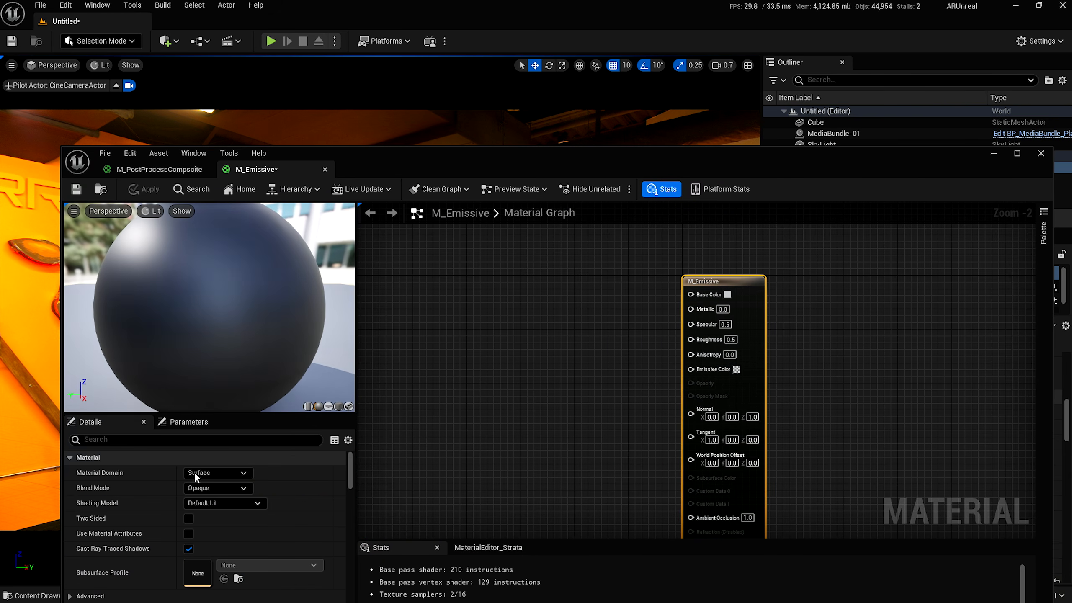
Set M_Emissive's shading model to Unlit.
{"action": "left_click", "coordinate": [225, 503]}
{"action": "left_click", "coordinate": [222, 375]}
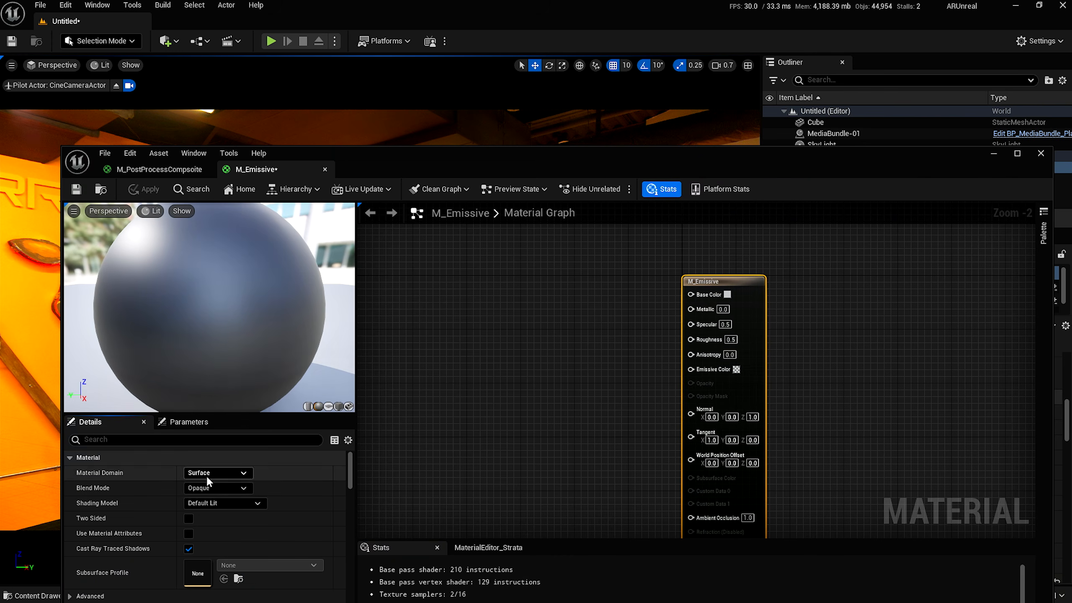
{"action": "left_click", "coordinate": [208, 502]}
{"action": "left_click", "coordinate": [214, 367]}
Drive Emissive Color with a Constant of 50 and apply the material.
{"action": "right_click", "coordinate": [446, 314]}
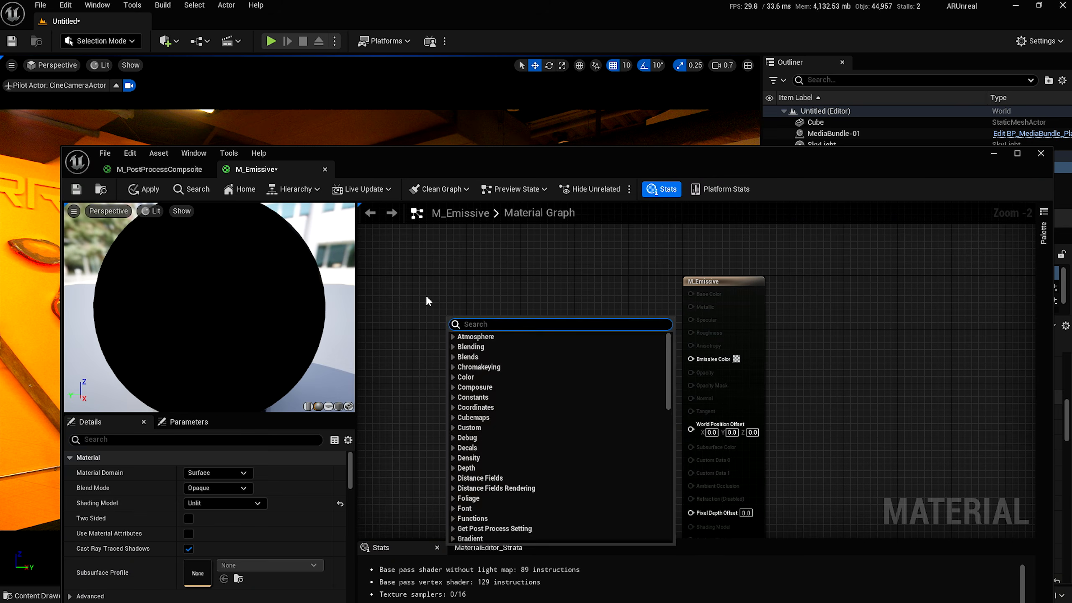
{"action": "left_click", "coordinate": [426, 295]}
{"action": "key", "text": "1"}
{"action": "left_click", "coordinate": [445, 309]}
{"action": "left_click", "coordinate": [481, 330]}
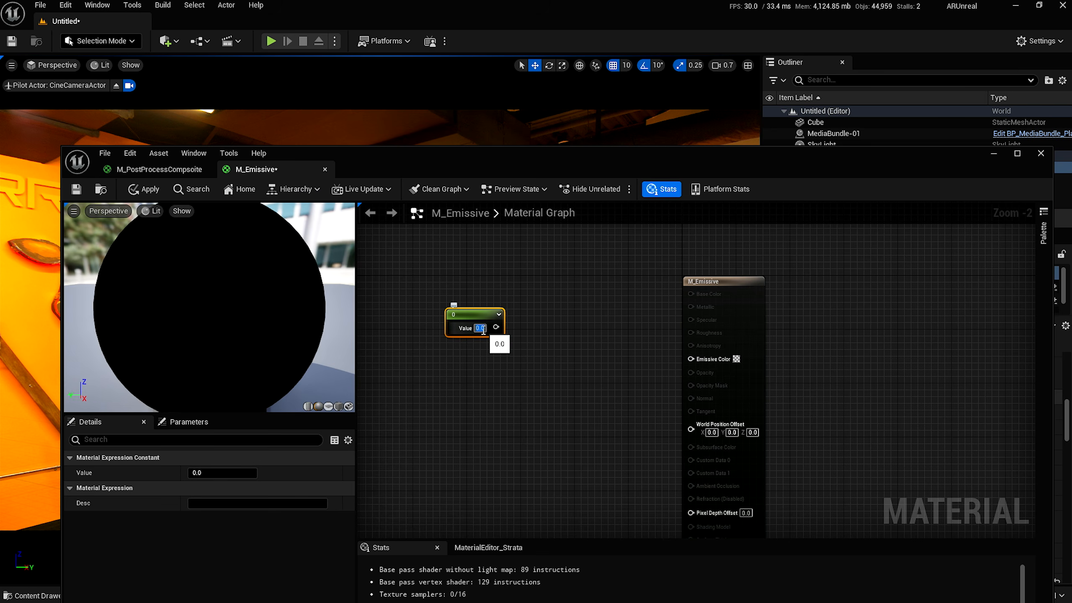
{"action": "type", "text": "50"}
{"action": "key", "text": "Return"}
{"action": "left_click_drag", "start_coordinate": [473, 316], "coordinate": [691, 359]}
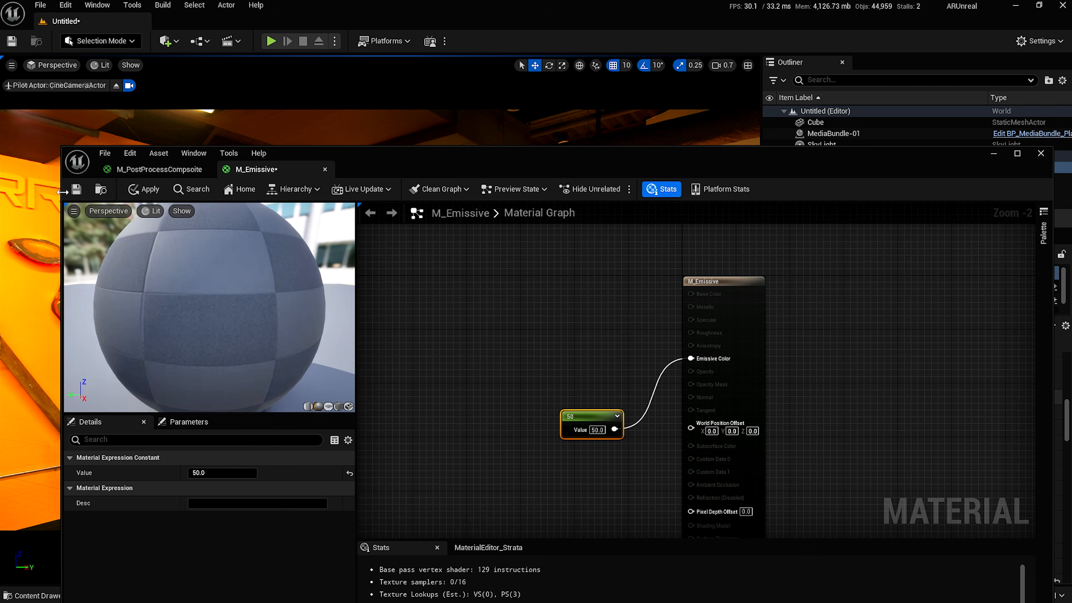
{"action": "left_click", "coordinate": [78, 191]}
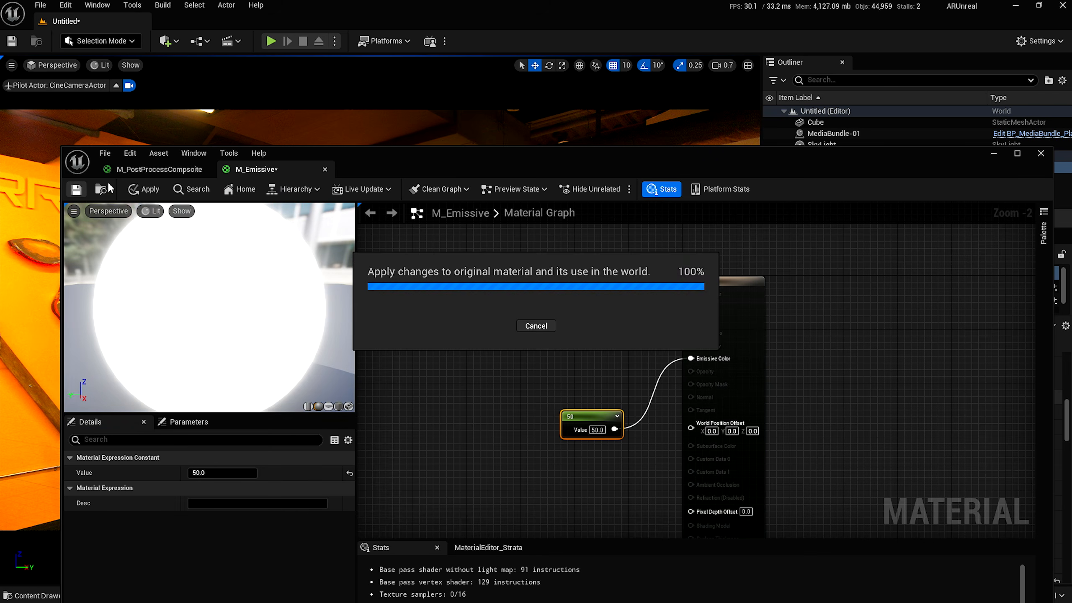
{"action": "left_click", "coordinate": [995, 154]}
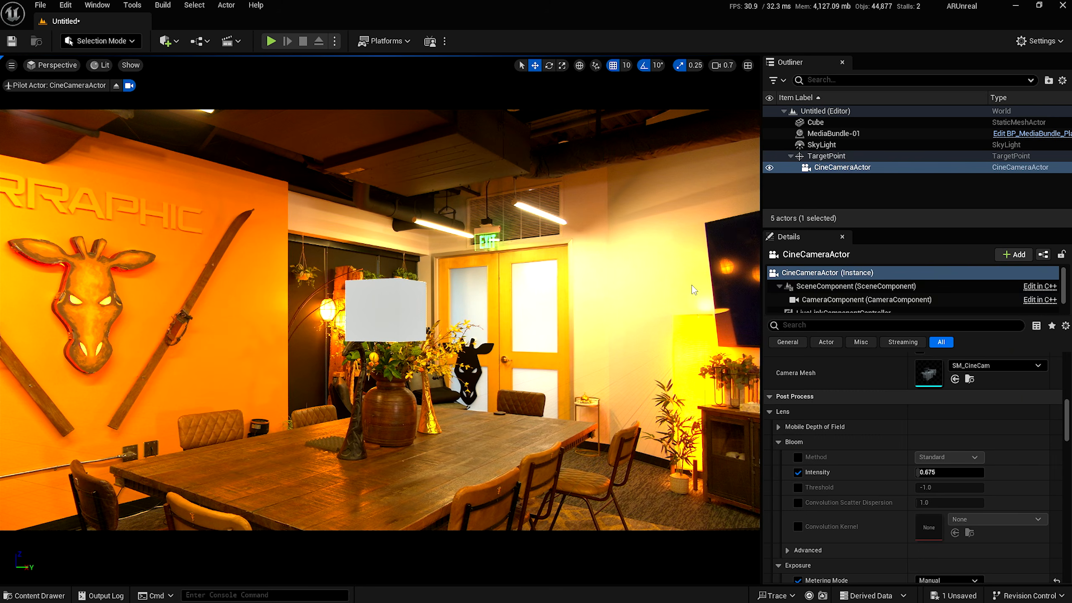
Assign the M_Emissive material to the Cube in the level.
{"action": "left_click", "coordinate": [816, 122]}
{"action": "scroll", "coordinate": [914, 429], "scroll_direction": "down", "scroll_amount": 5}
{"action": "scroll", "coordinate": [913, 428], "scroll_direction": "up", "scroll_amount": 5}
{"action": "scroll", "coordinate": [913, 429], "scroll_direction": "up", "scroll_amount": 2}
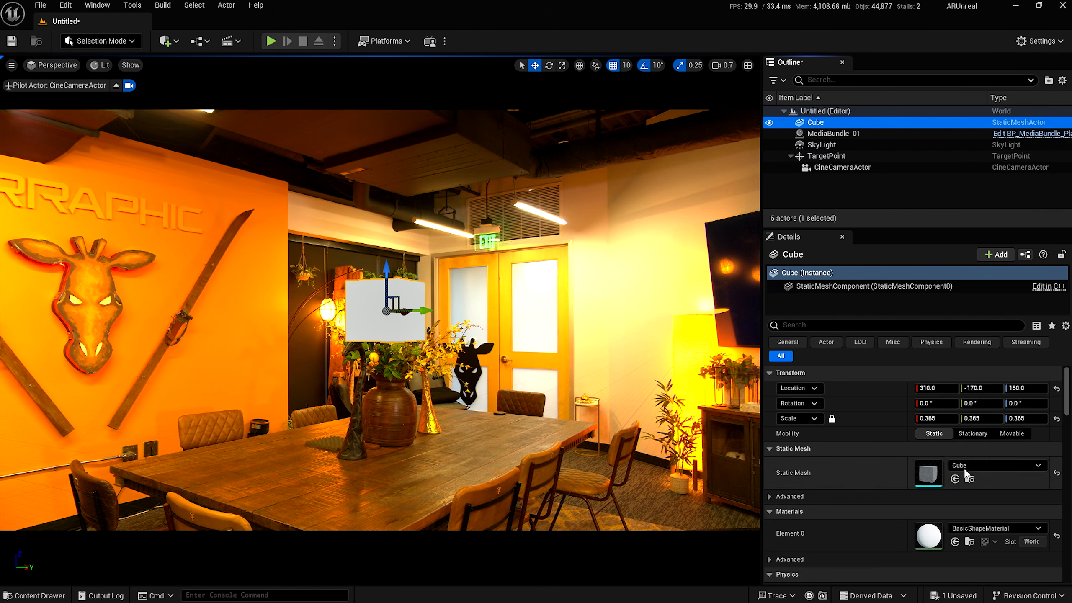
{"action": "left_click", "coordinate": [955, 542]}
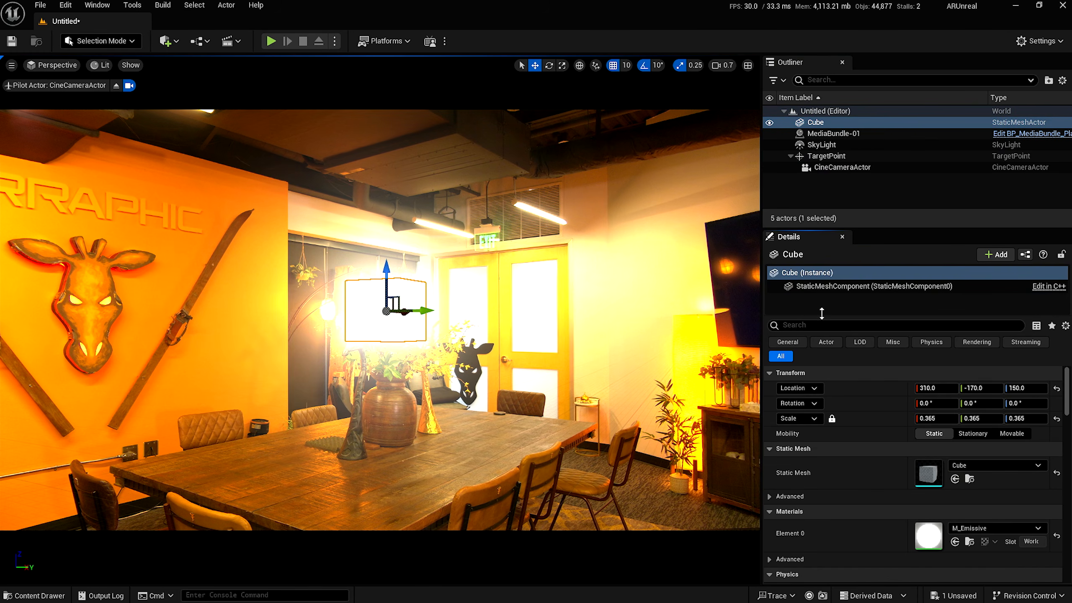
{"action": "left_click", "coordinate": [847, 304]}
{"action": "left_click", "coordinate": [464, 558]}
Change M_Emissive's constant from 50 to 10 and save the material.
{"action": "key", "text": "alt+space"}
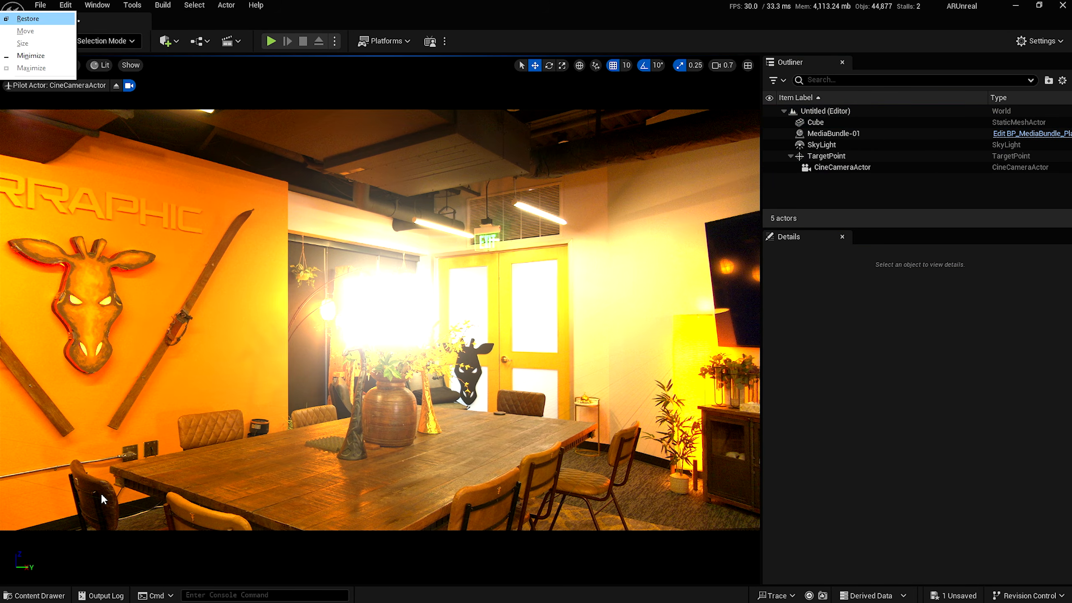
{"action": "key", "text": "Escape"}
{"action": "key", "text": "alt+Tab"}
{"action": "key", "text": "alt+Tab"}
{"action": "key", "text": "alt+Tab"}
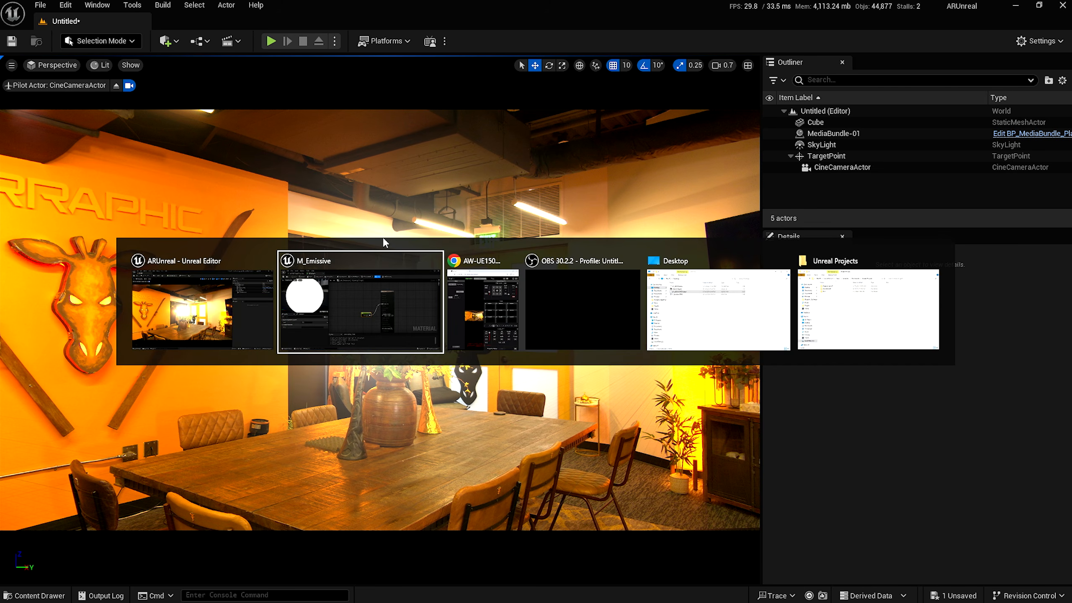
{"action": "key", "text": "alt+Tab"}
{"action": "key", "text": "alt+Tab"}
{"action": "key", "text": "alt+Tab"}
{"action": "key", "text": "alt+Tab"}
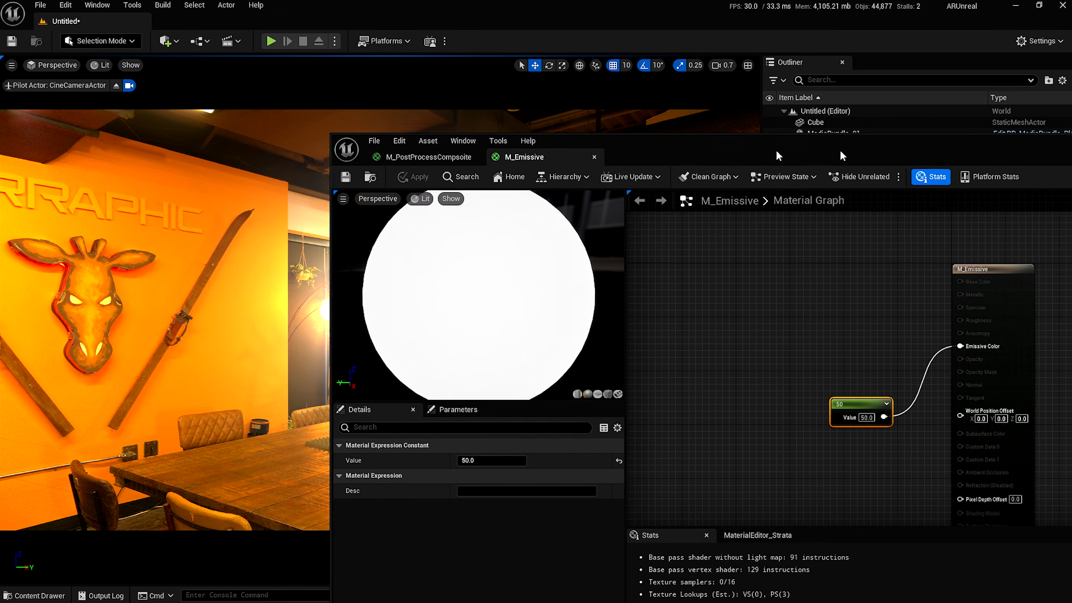
{"action": "left_click_drag", "start_coordinate": [779, 156], "coordinate": [844, 114]}
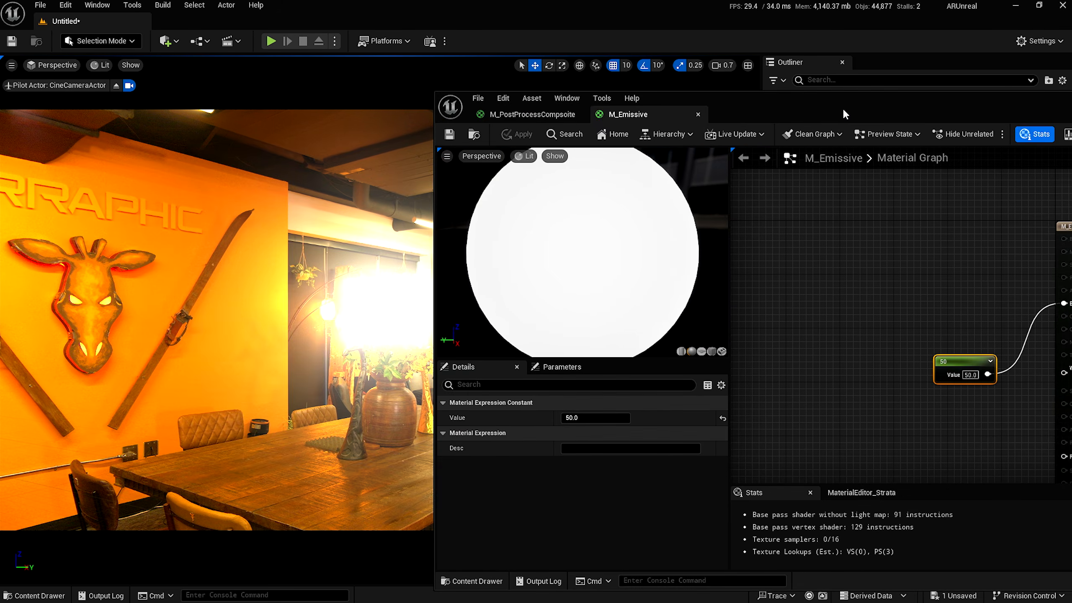
{"action": "left_click", "coordinate": [966, 373]}
{"action": "type", "text": "10"}
{"action": "key", "text": "Return"}
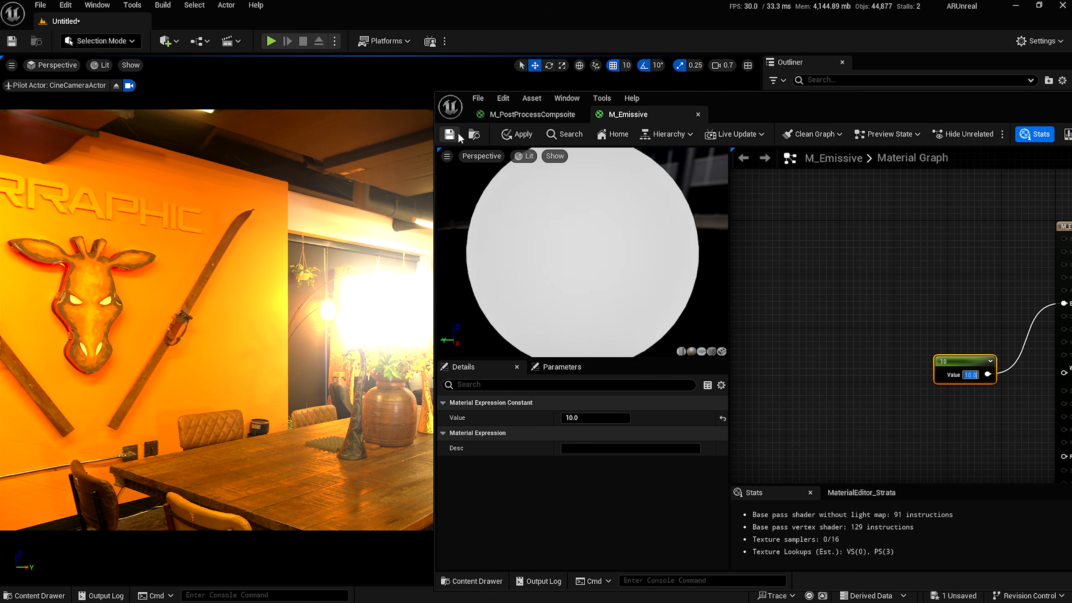
{"action": "left_click", "coordinate": [454, 135]}
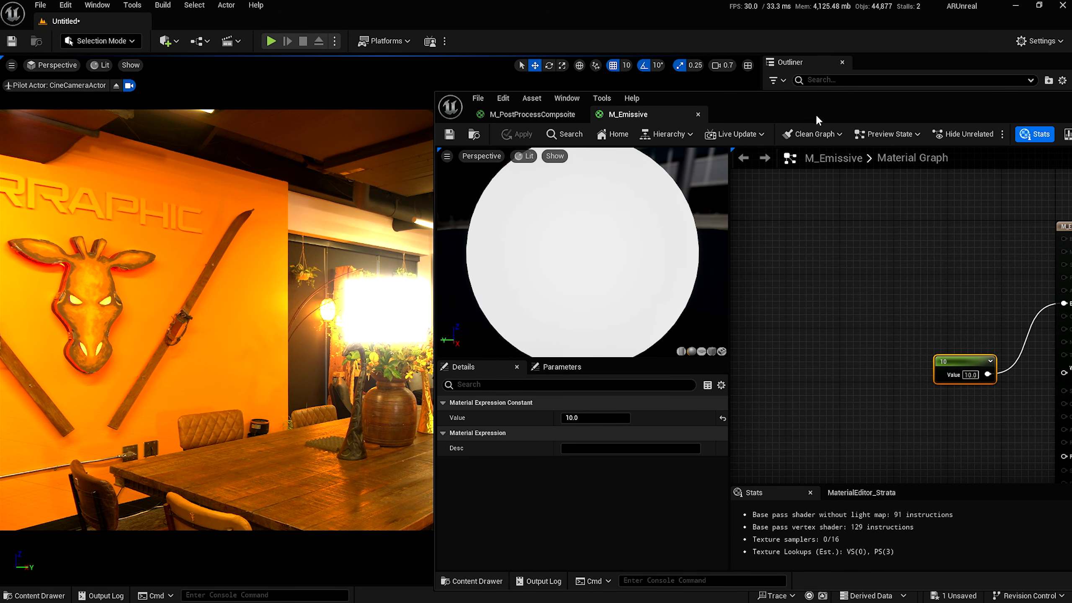
{"action": "left_click_drag", "start_coordinate": [816, 113], "coordinate": [778, 185]}
{"action": "left_click", "coordinate": [849, 192]}
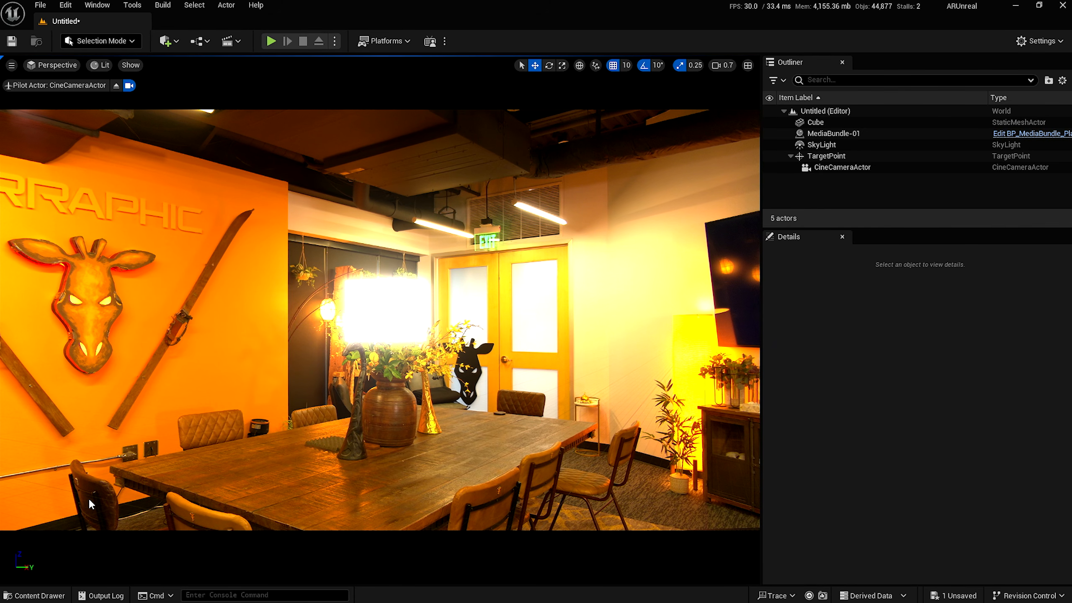
Bring back the M_Emissive editor, review its output node, and close the editor.
{"action": "key", "text": "alt+Tab"}
{"action": "key", "text": "Escape"}
{"action": "key", "text": "alt+Tab"}
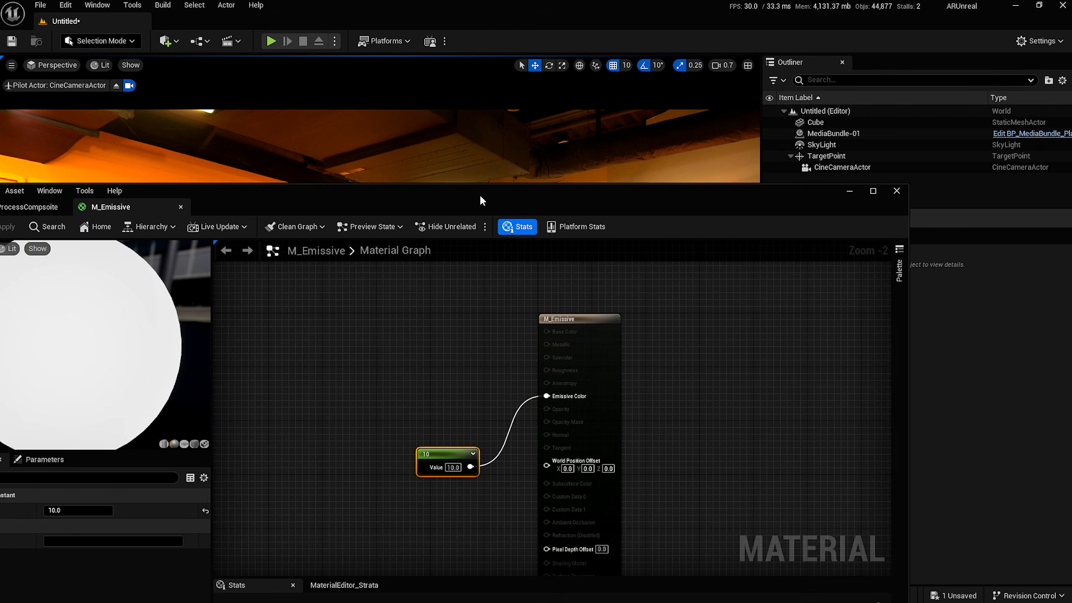
{"action": "left_click_drag", "start_coordinate": [479, 195], "coordinate": [839, 106]}
{"action": "right_click_drag", "start_coordinate": [728, 318], "coordinate": [612, 341]}
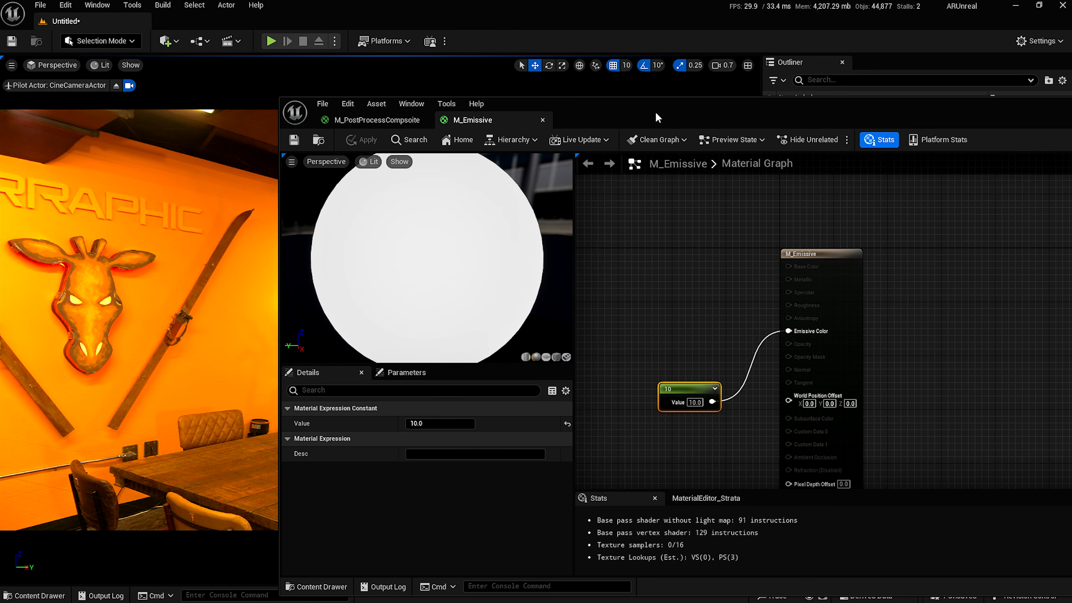
{"action": "left_click_drag", "start_coordinate": [657, 110], "coordinate": [789, 99]}
{"action": "right_click_drag", "start_coordinate": [837, 225], "coordinate": [792, 213]}
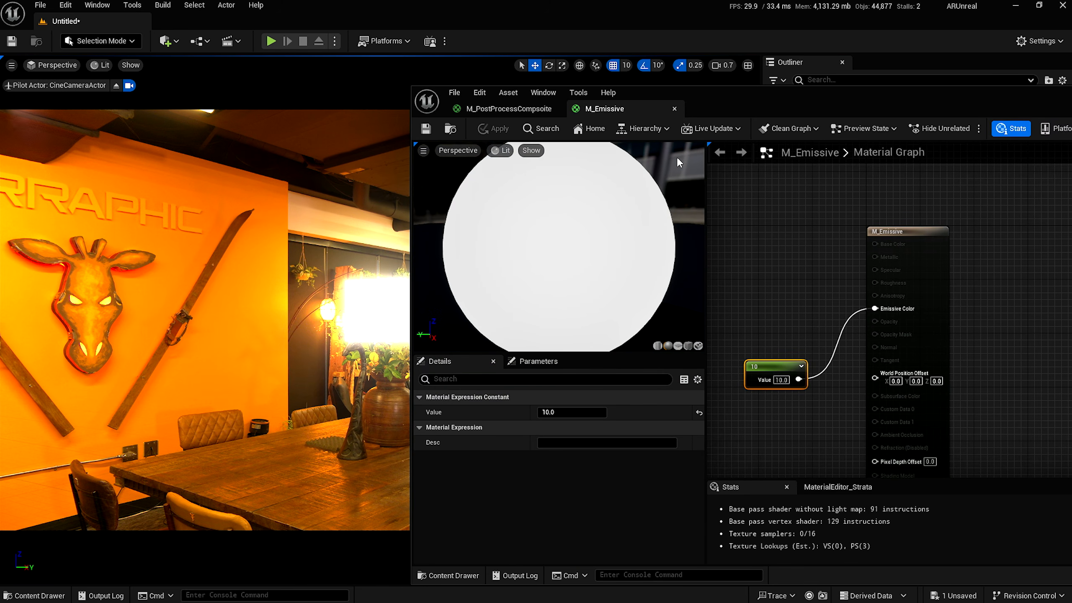
{"action": "left_click_drag", "start_coordinate": [939, 98], "coordinate": [613, 125]}
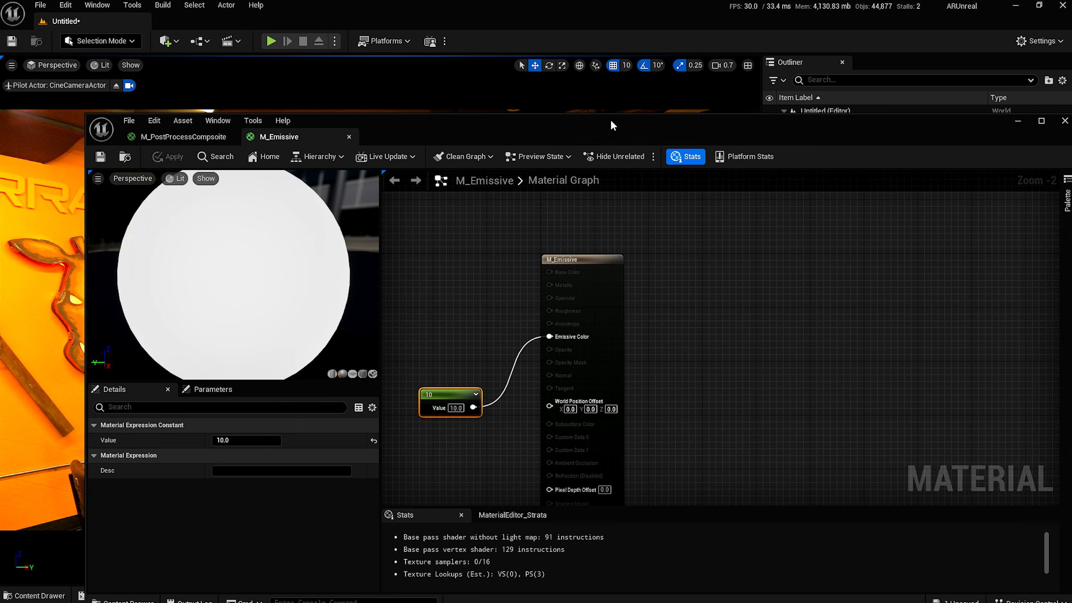
{"action": "left_click", "coordinate": [1065, 121]}
Create a new material named M_Holdout in the Materials folder.
{"action": "right_click", "coordinate": [360, 476]}
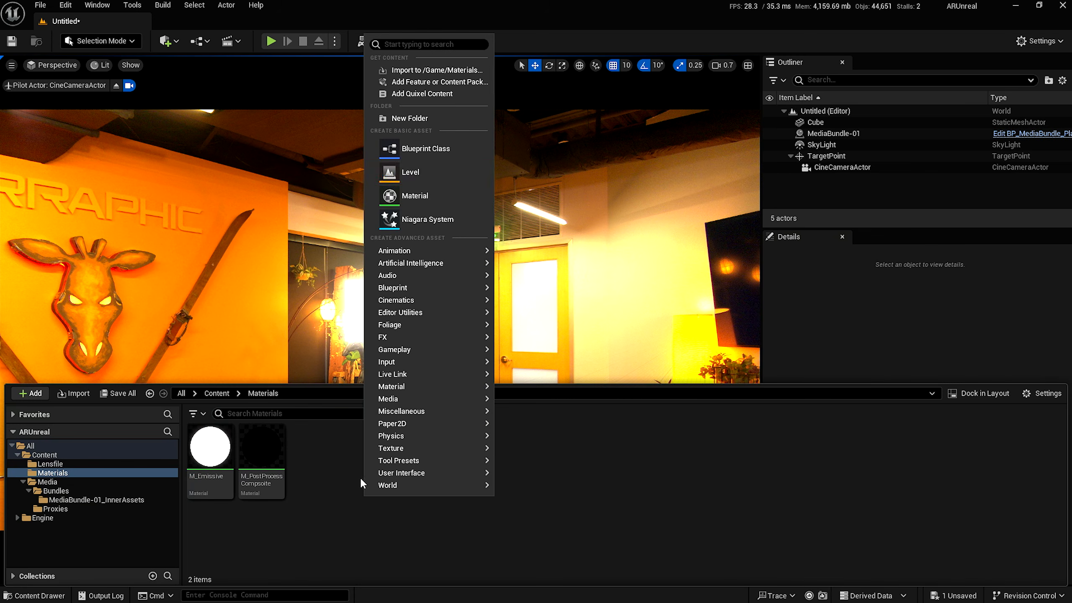
{"action": "left_click", "coordinate": [415, 195]}
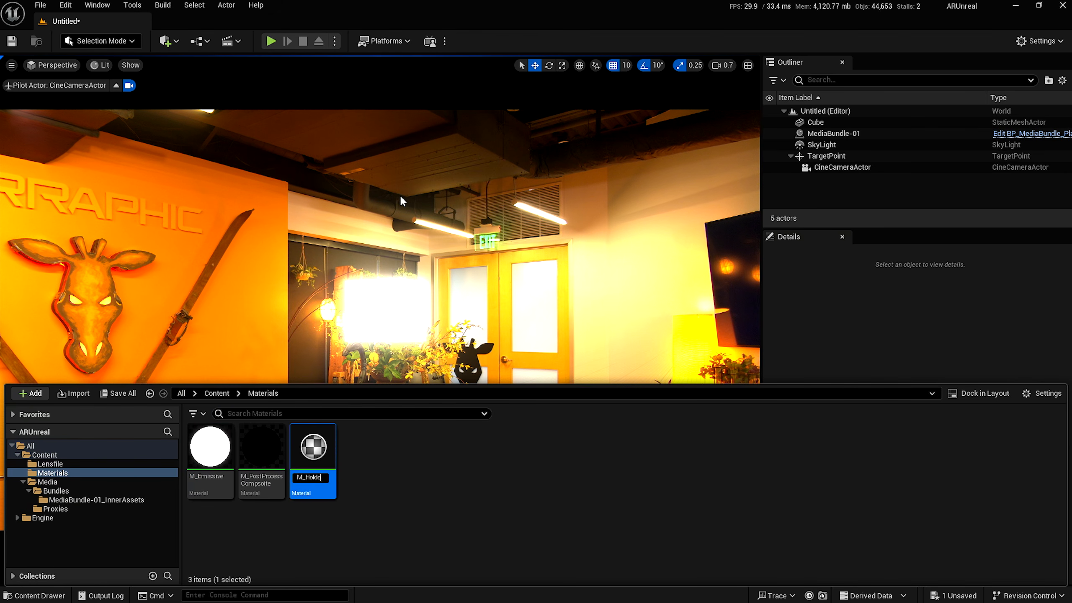
{"action": "type", "text": "ut"}
{"action": "key", "text": "Return"}
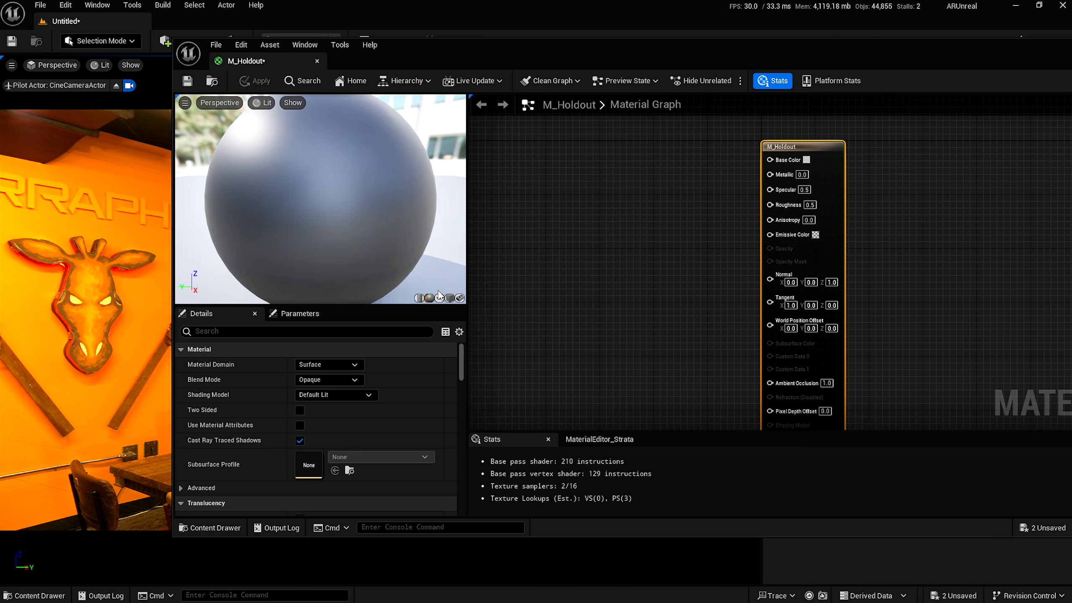
Keep Surface domain, set Blend Mode to AlphaHoldout and Shading Model to Unlit.
{"action": "left_click", "coordinate": [320, 366]}
{"action": "left_click", "coordinate": [314, 380]}
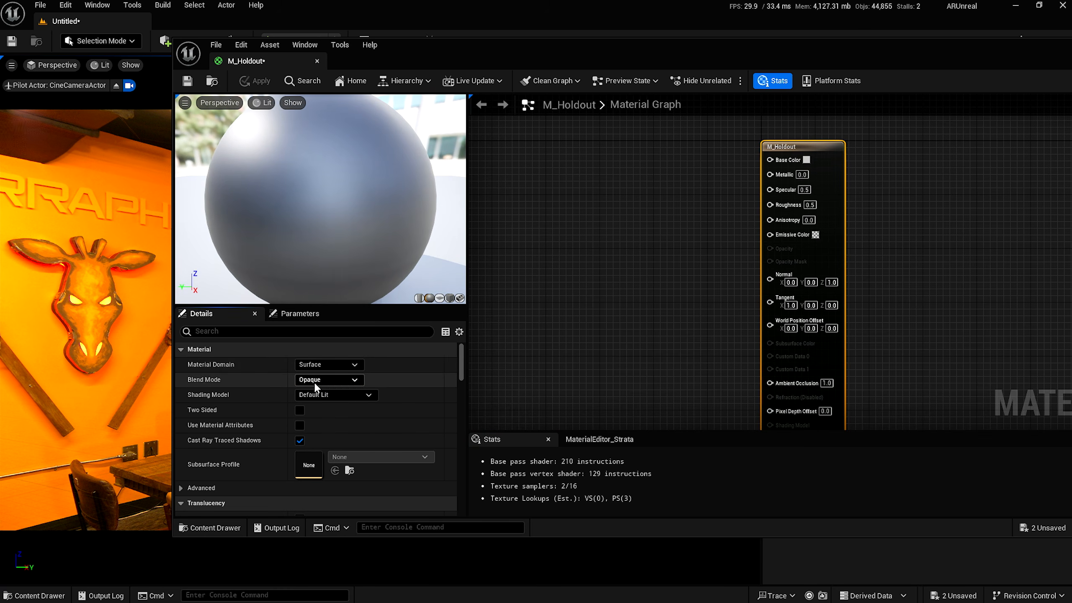
{"action": "left_click", "coordinate": [314, 380]}
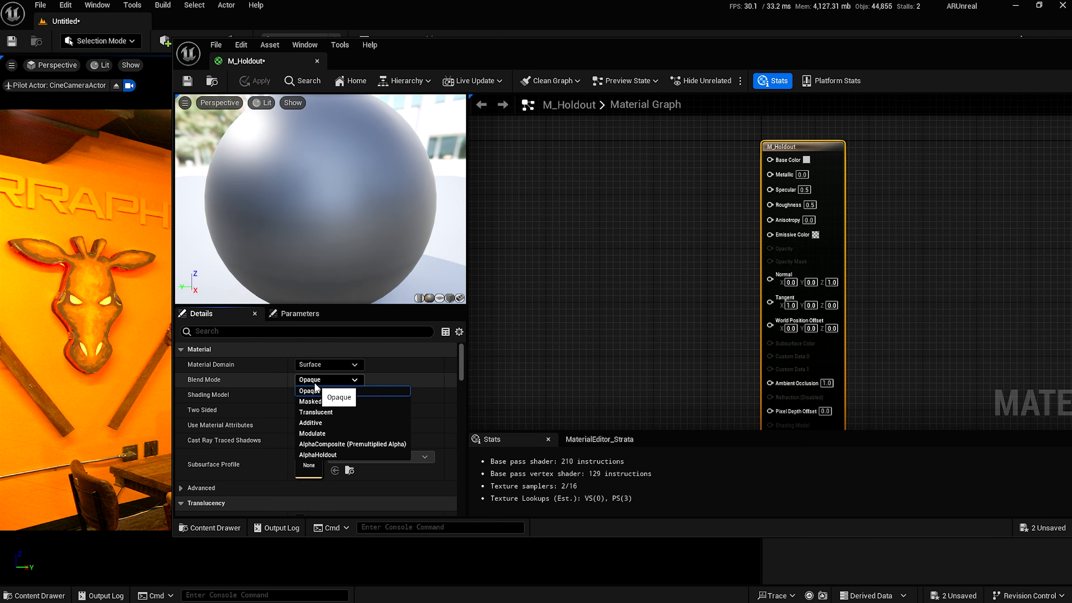
{"action": "left_click", "coordinate": [317, 455]}
{"action": "left_click", "coordinate": [330, 395]}
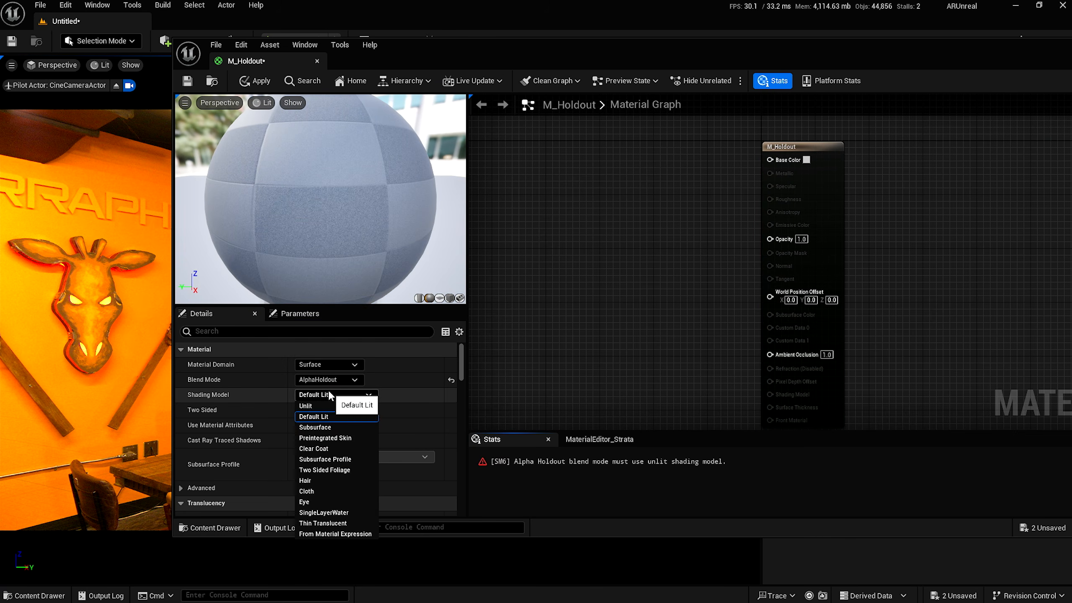
{"action": "left_click", "coordinate": [312, 407]}
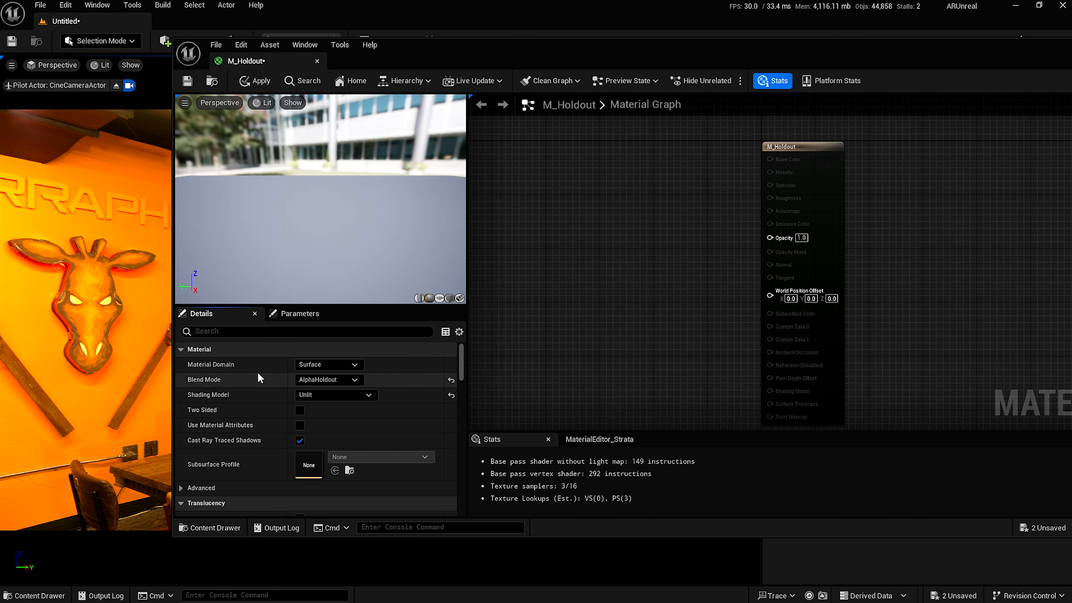
Set Translucency Pass to Before DOF, save M_Holdout, and close its editor.
{"action": "scroll", "coordinate": [257, 372], "scroll_direction": "down", "scroll_amount": 3}
{"action": "scroll", "coordinate": [258, 372], "scroll_direction": "down", "scroll_amount": 3}
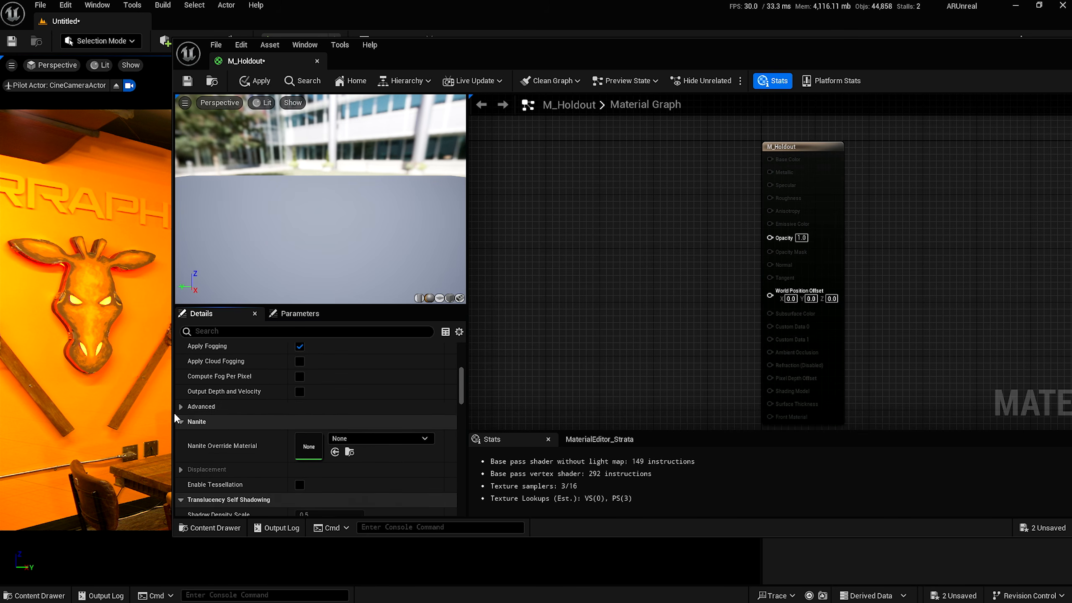
{"action": "left_click", "coordinate": [180, 408]}
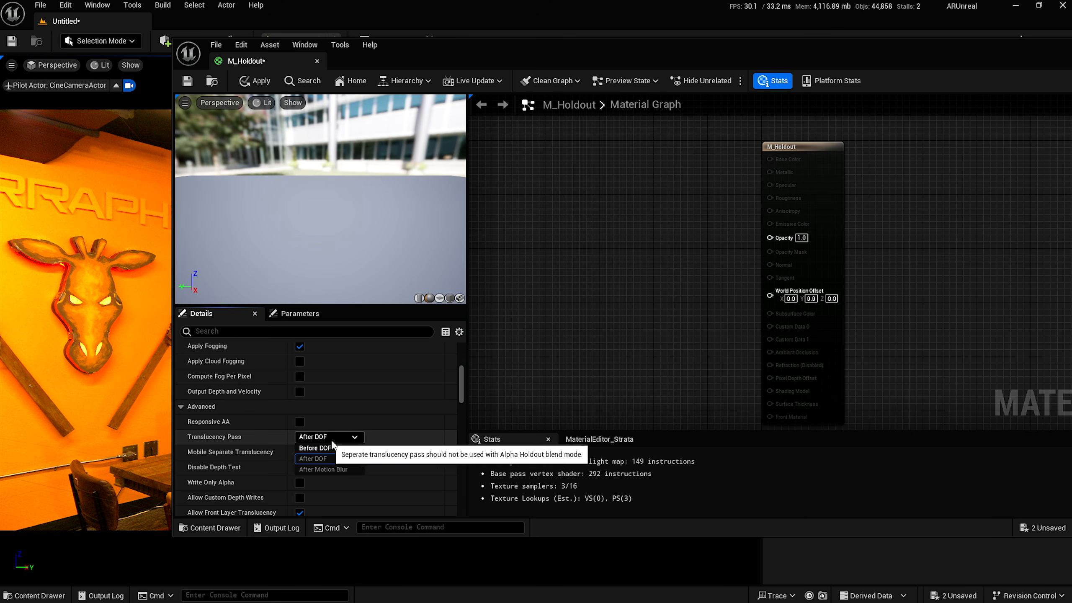
{"action": "left_click", "coordinate": [343, 446]}
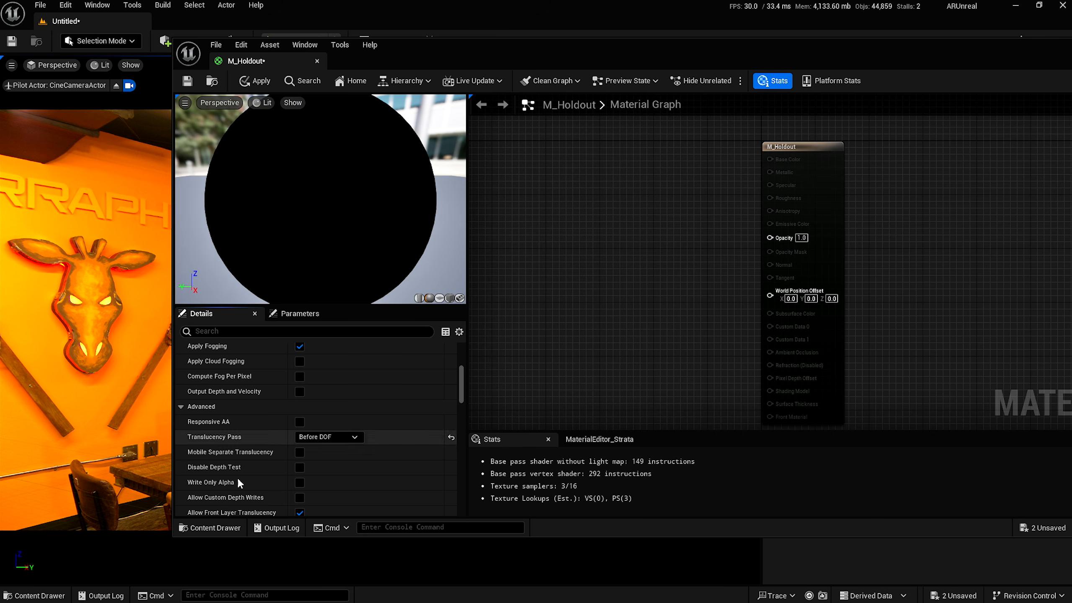
{"action": "left_click", "coordinate": [196, 79]}
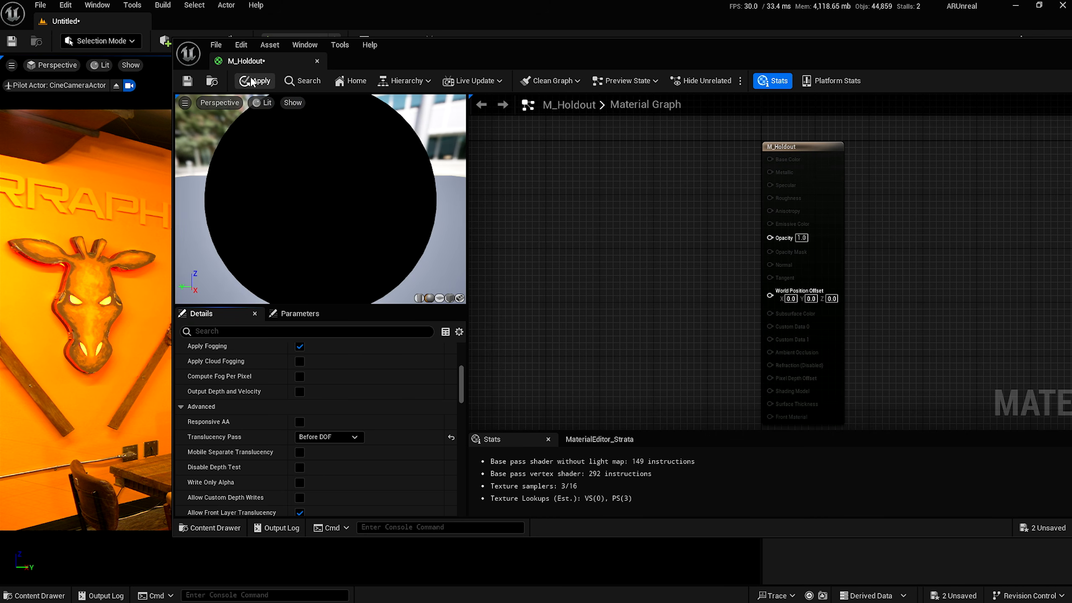
{"action": "left_click_drag", "start_coordinate": [1040, 52], "coordinate": [759, 96]}
{"action": "left_click", "coordinate": [872, 92]}
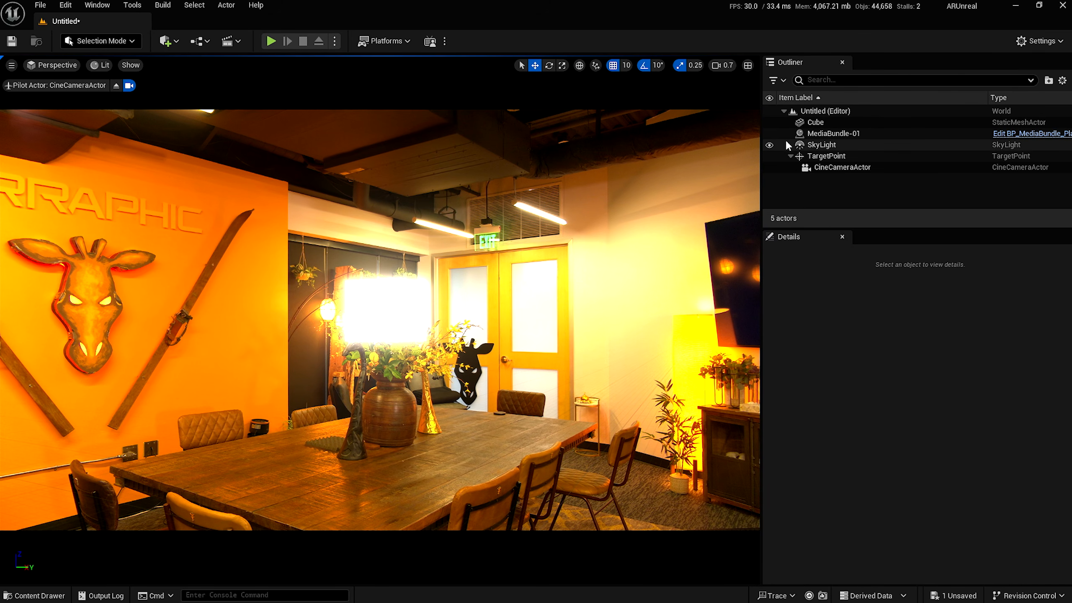
Alt-drag the Cube sideways to duplicate it as Cube2.
{"action": "key", "text": "ctrl+space"}
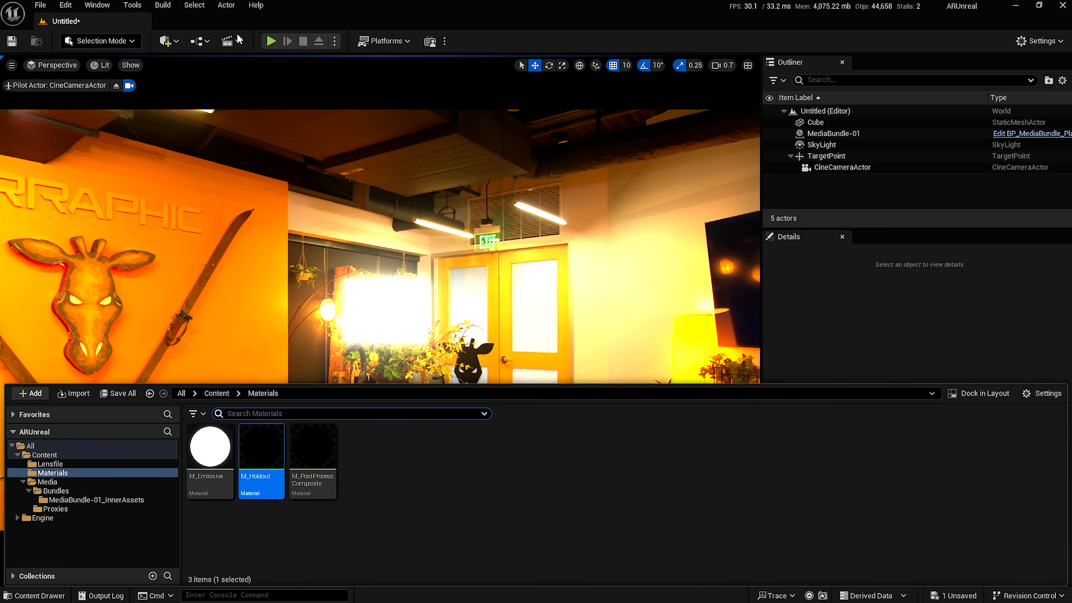
{"action": "left_click", "coordinate": [165, 40]}
{"action": "left_click", "coordinate": [825, 125]}
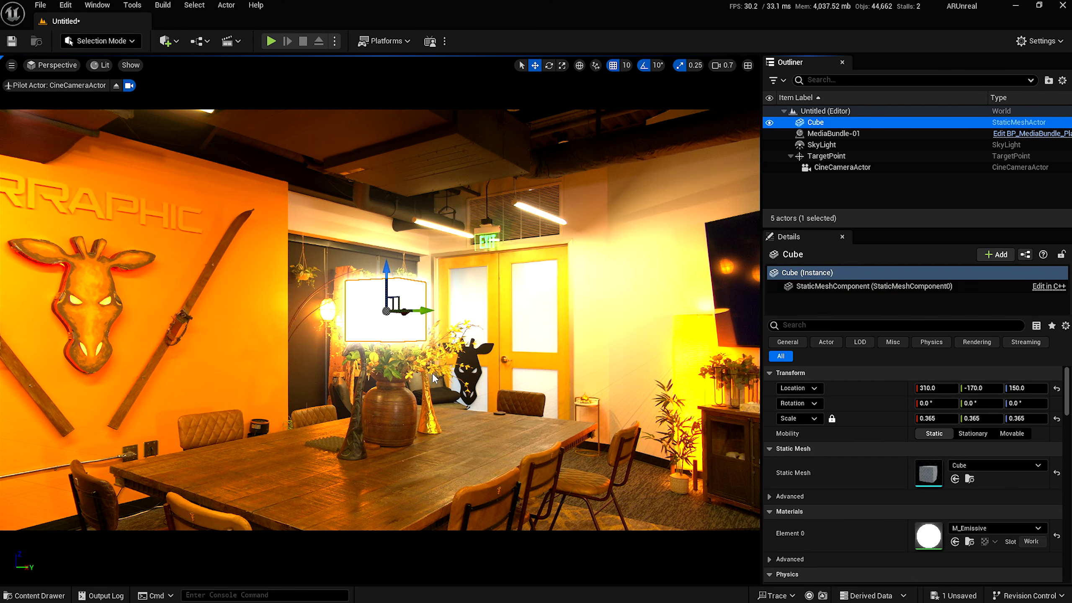
{"action": "left_click_drag", "start_coordinate": [410, 304], "coordinate": [453, 310], "text": "alt"}
Apply M_Holdout to Cube2 so it vanishes from the scene.
{"action": "key", "text": "ctrl+space"}
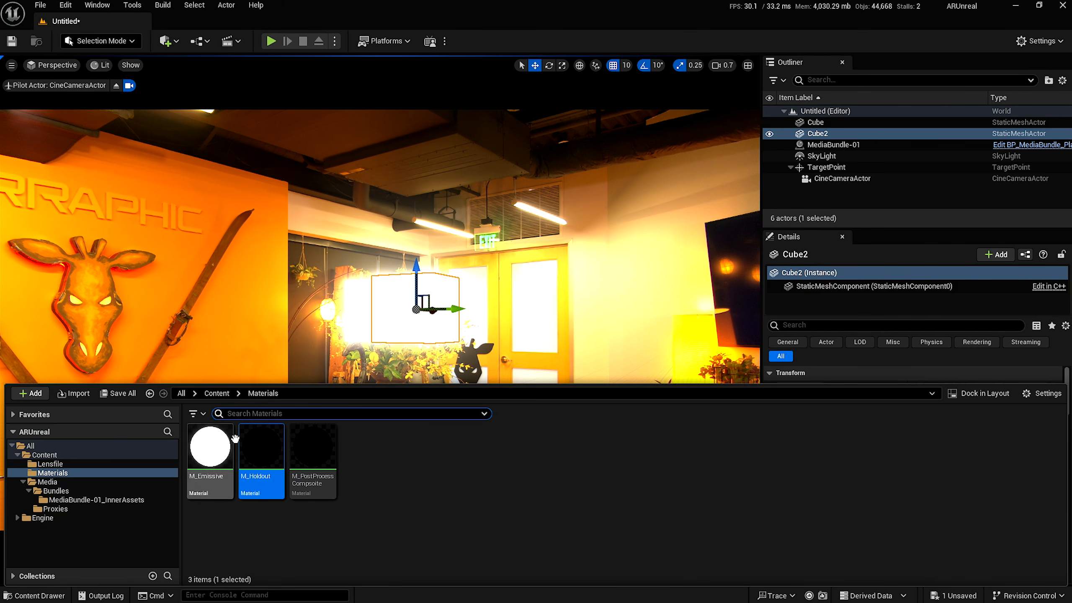
{"action": "left_click", "coordinate": [834, 194]}
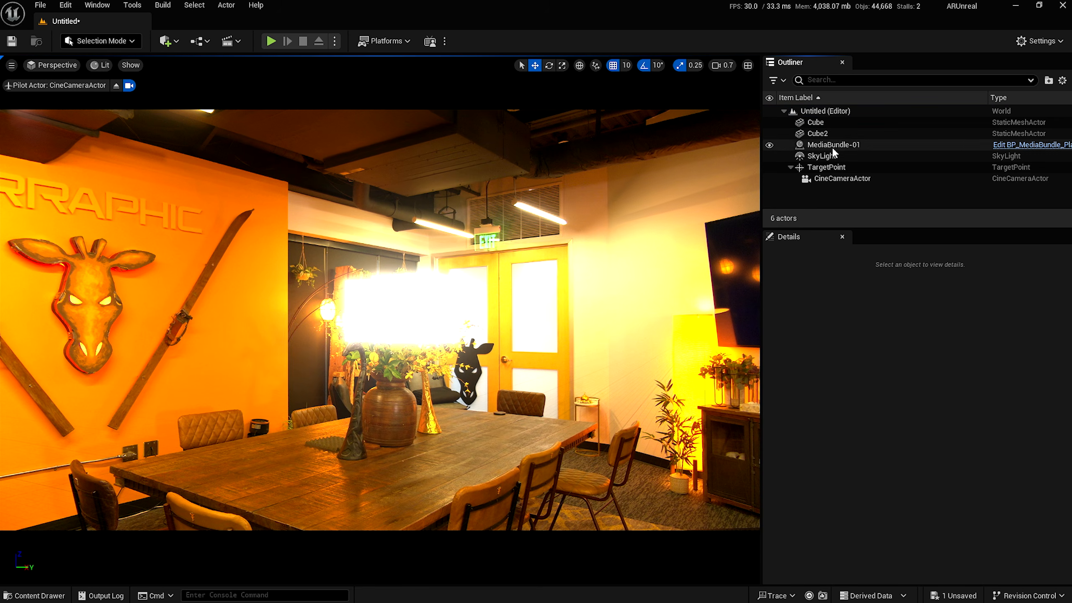
{"action": "left_click", "coordinate": [819, 134]}
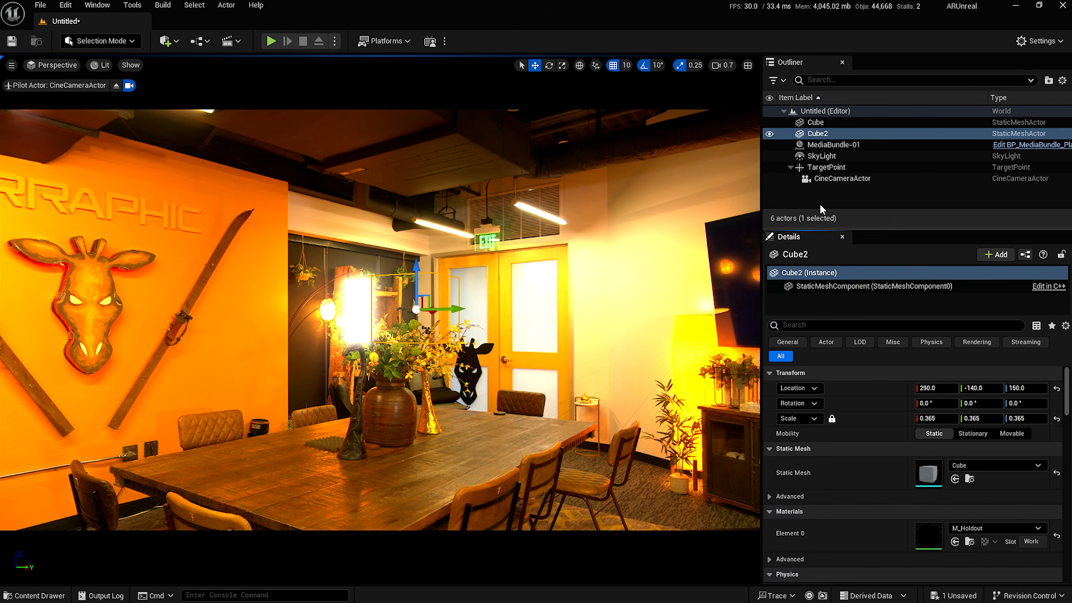
{"action": "left_click", "coordinate": [824, 185]}
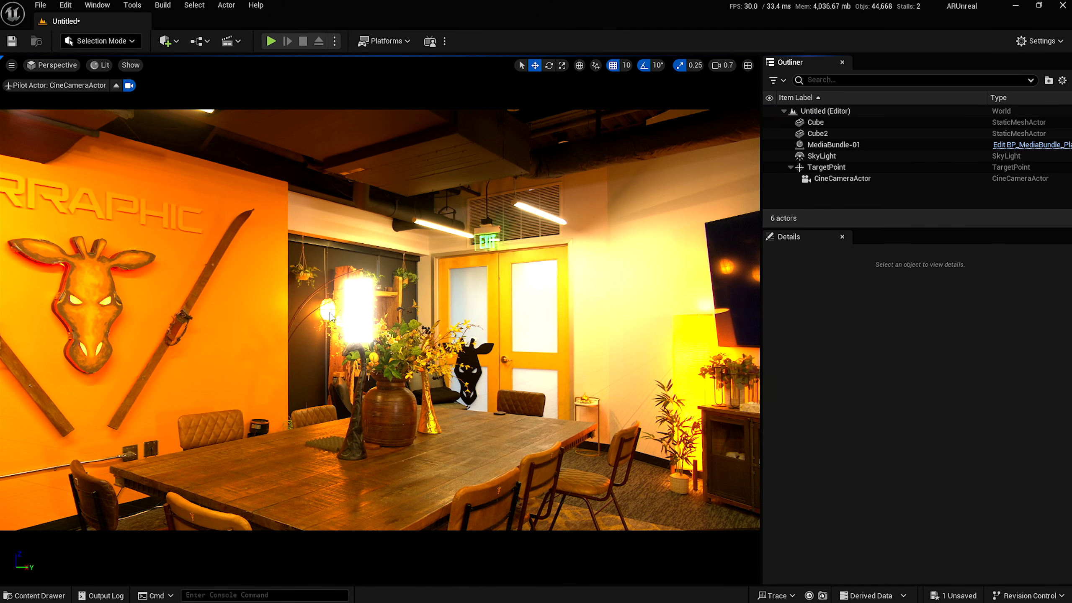
{"action": "key", "text": "ctrl+space"}
Open the M_Holdout material from the Content/Materials folder.
{"action": "left_click", "coordinate": [216, 393]}
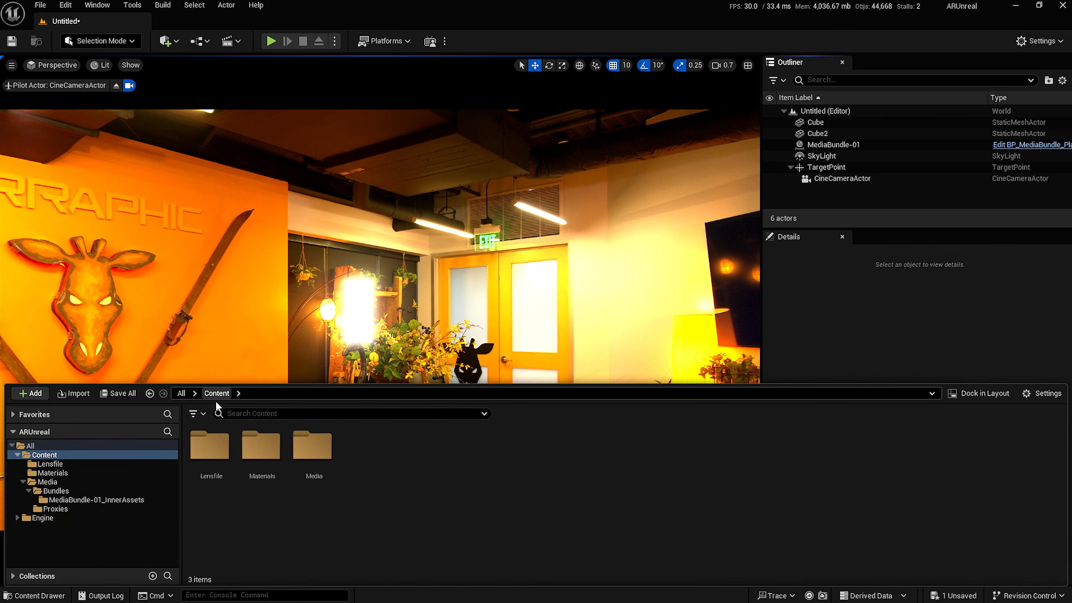
{"action": "double_click", "coordinate": [278, 472]}
{"action": "double_click", "coordinate": [277, 472]}
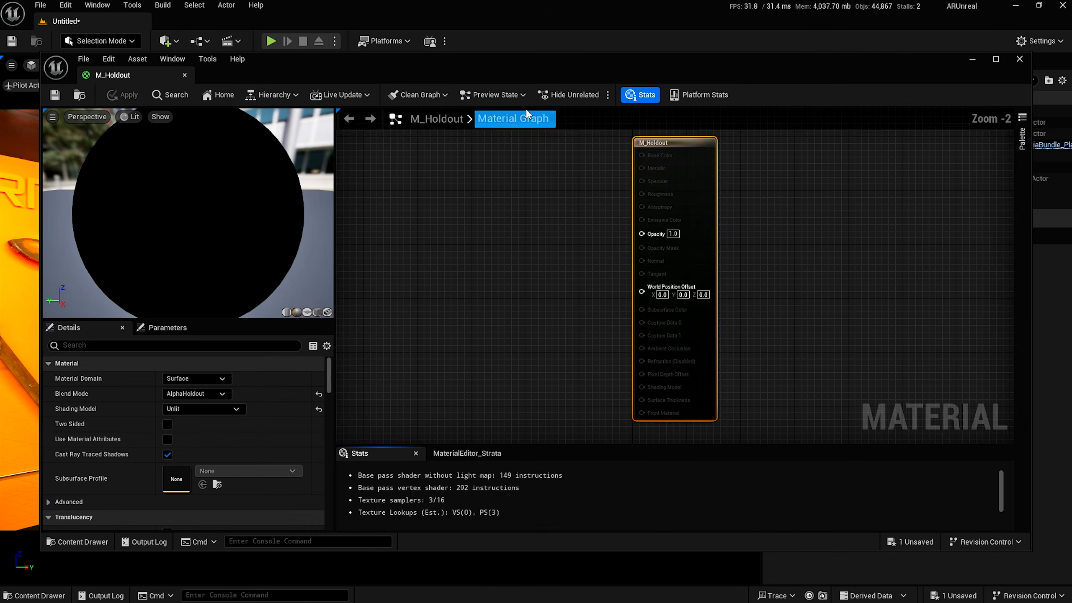
{"action": "left_click_drag", "start_coordinate": [548, 52], "coordinate": [923, 31]}
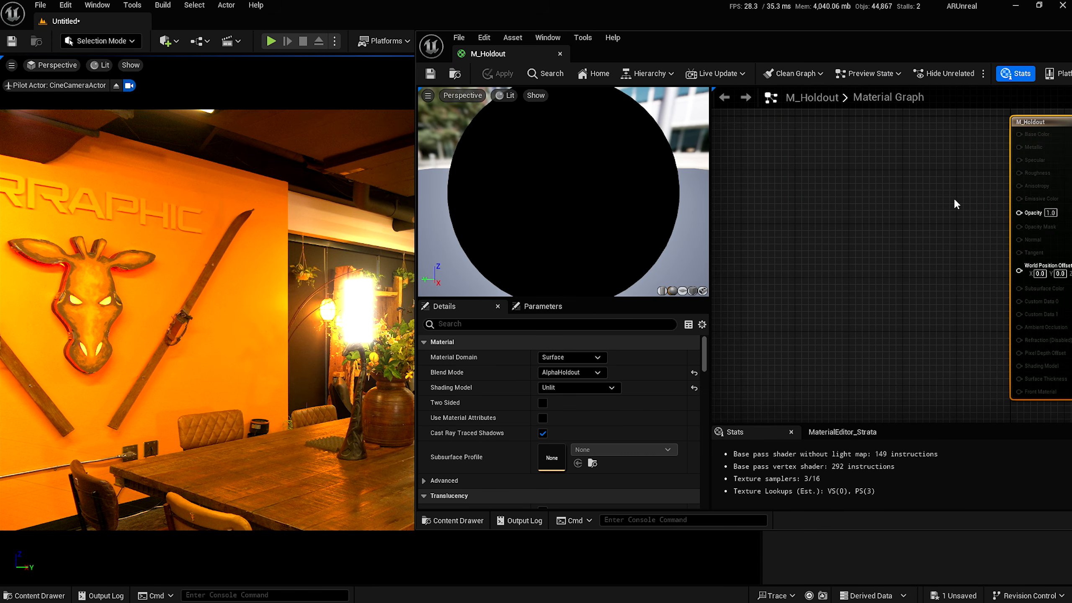
Wire a 0.5 Constant into M_Holdout's Opacity and save the material.
{"action": "scroll", "coordinate": [808, 190], "scroll_direction": "up", "scroll_amount": 2}
{"action": "right_click", "coordinate": [802, 217]}
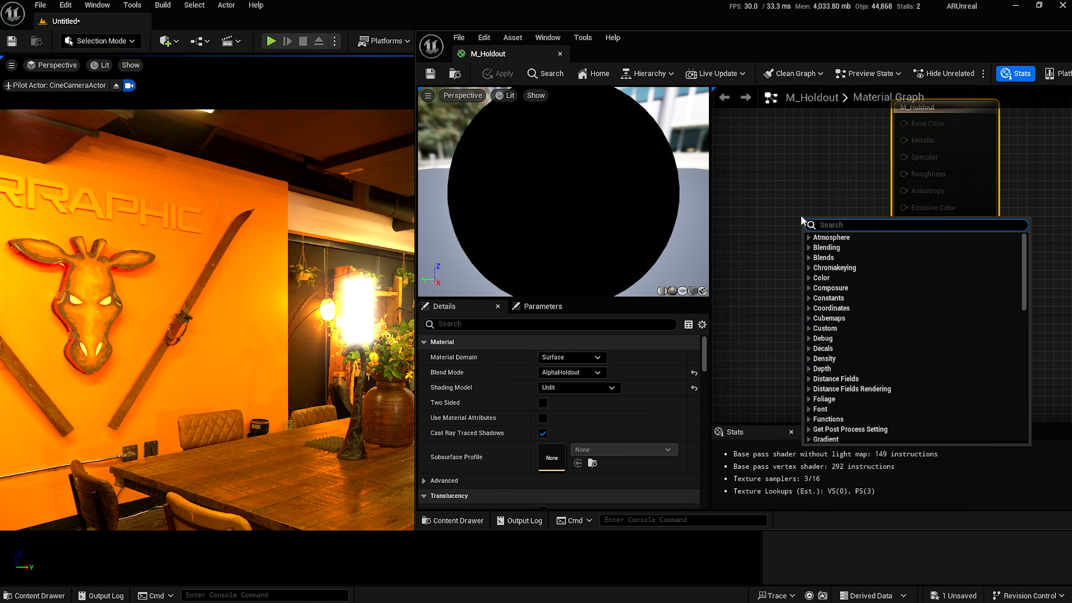
{"action": "left_click", "coordinate": [790, 212]}
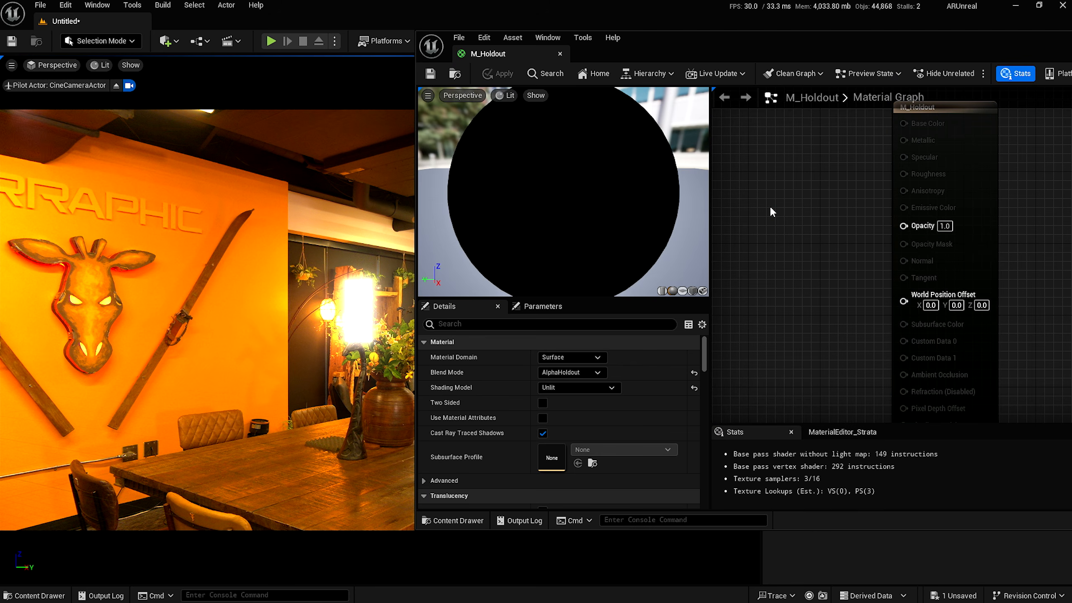
{"action": "key", "text": "1"}
{"action": "left_click", "coordinate": [771, 210]}
{"action": "left_click", "coordinate": [817, 233]}
{"action": "type", "text": "0.5"}
{"action": "key", "text": "Return"}
{"action": "left_click_drag", "start_coordinate": [836, 231], "coordinate": [918, 228]}
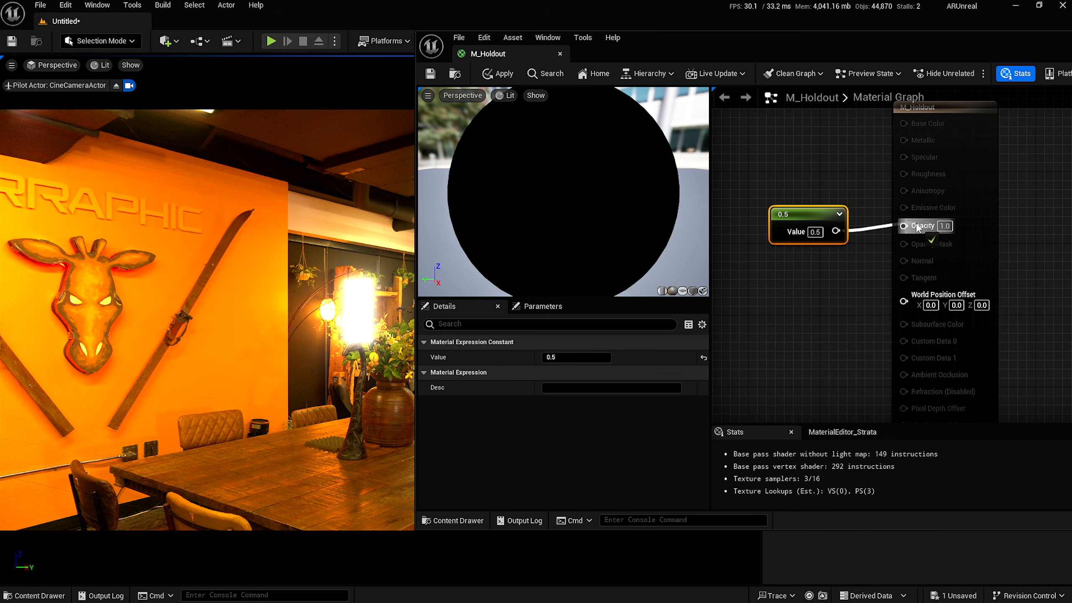
{"action": "left_click", "coordinate": [430, 74]}
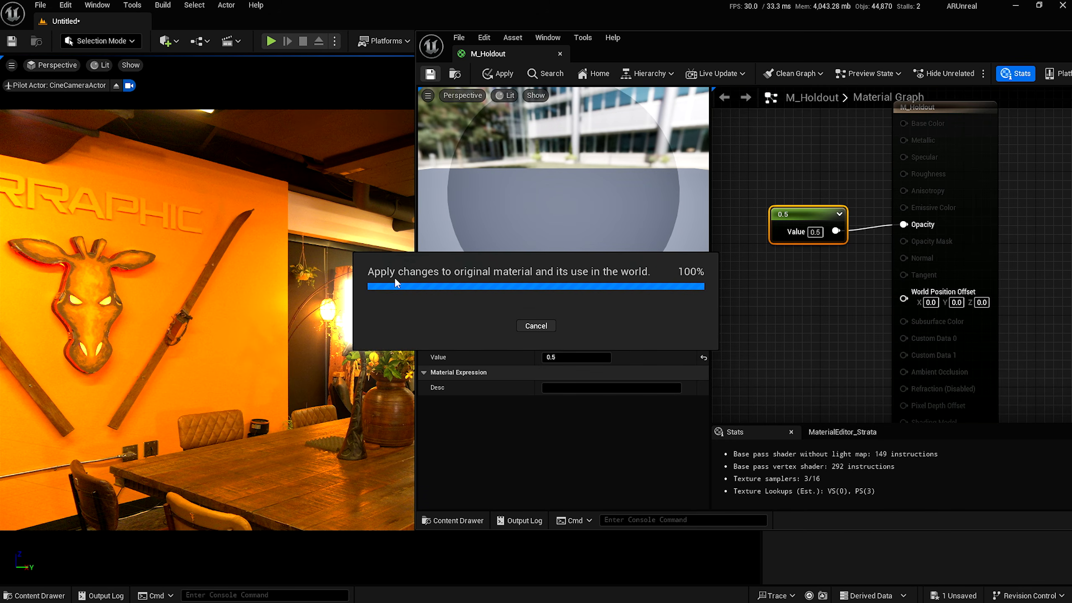
Minimize the material editor and search the Cube's Element 0 material picker for 'shape'.
{"action": "left_click_drag", "start_coordinate": [571, 55], "coordinate": [495, 160]}
{"action": "left_click_drag", "start_coordinate": [1022, 151], "coordinate": [793, 179]}
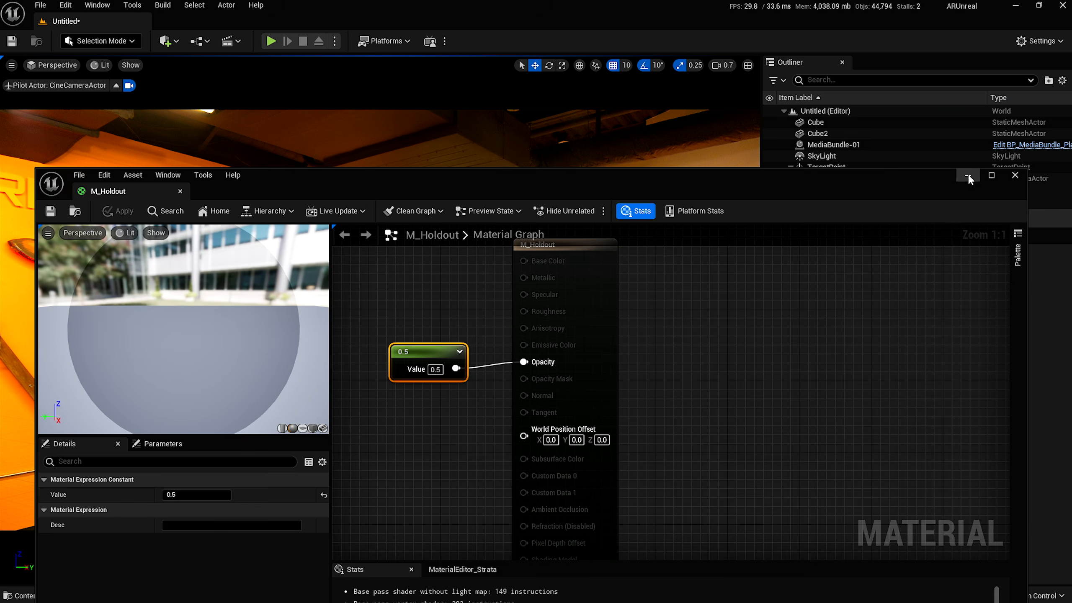
{"action": "left_click", "coordinate": [968, 176]}
{"action": "left_click", "coordinate": [806, 122]}
{"action": "left_click", "coordinate": [988, 528]}
{"action": "type", "text": "shape"}
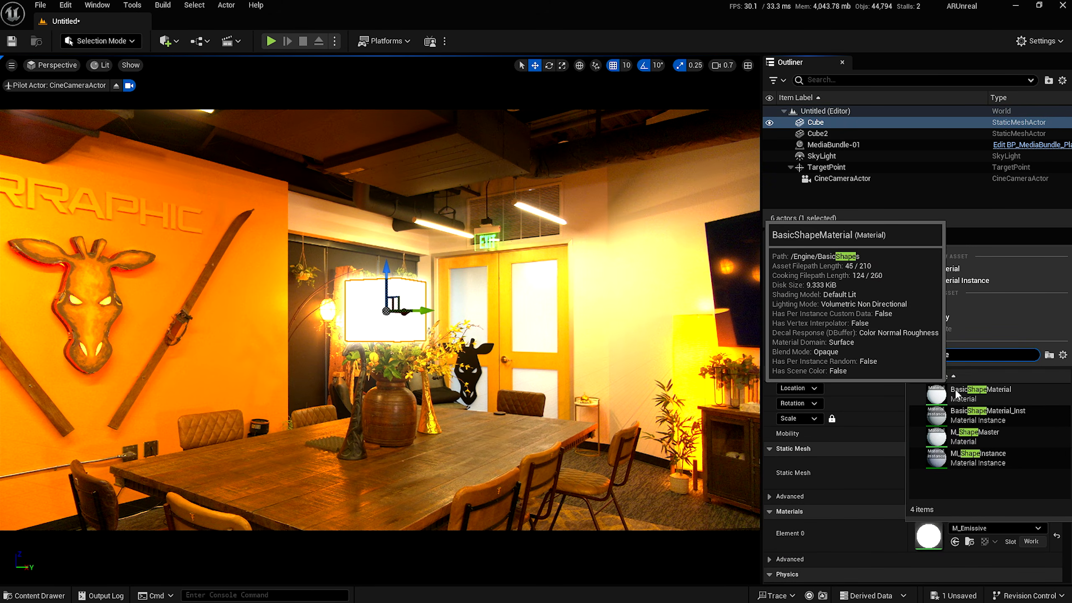
Assign BasicShapeMaterial to the Cube's Element 0 slot, replacing the glowing M_Emissive.
{"action": "left_click", "coordinate": [957, 394]}
{"action": "left_click", "coordinate": [857, 198]}
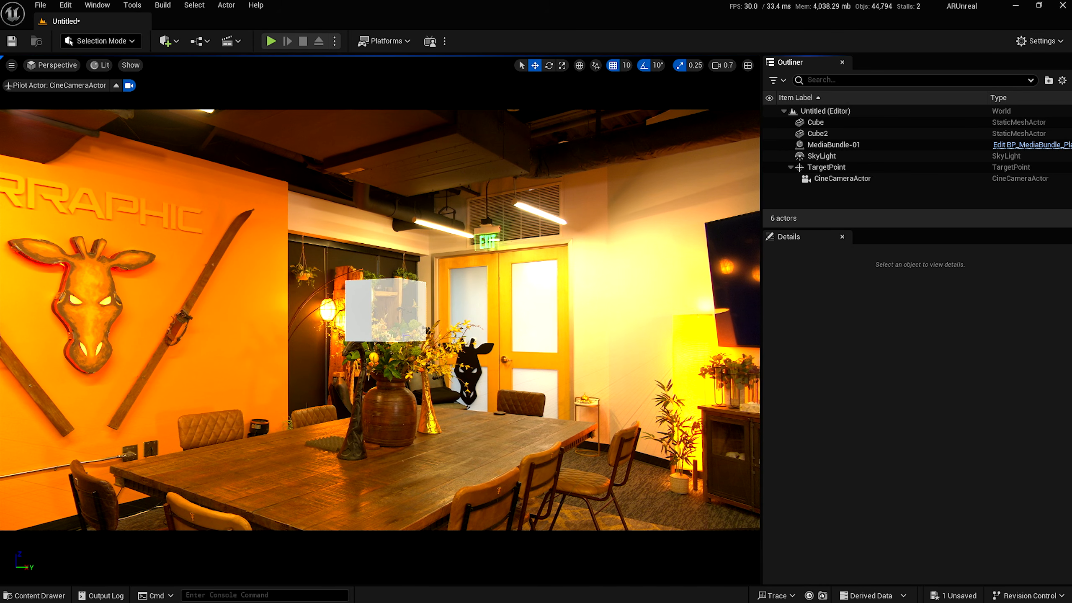
{"action": "key", "text": "ctrl+space"}
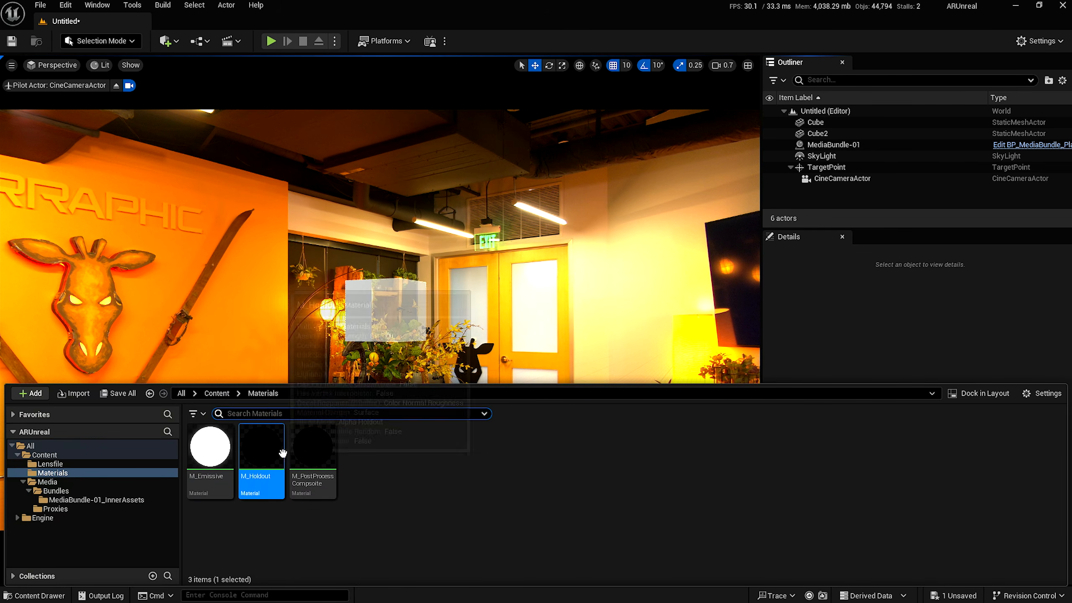
{"action": "right_click", "coordinate": [387, 514]}
{"action": "mouse_move", "coordinate": [412, 419]}
{"action": "left_click", "coordinate": [861, 187]}
Alt-drag the Cube left to create Cube3 and create a new material named M_Translucent.
{"action": "left_click", "coordinate": [825, 123]}
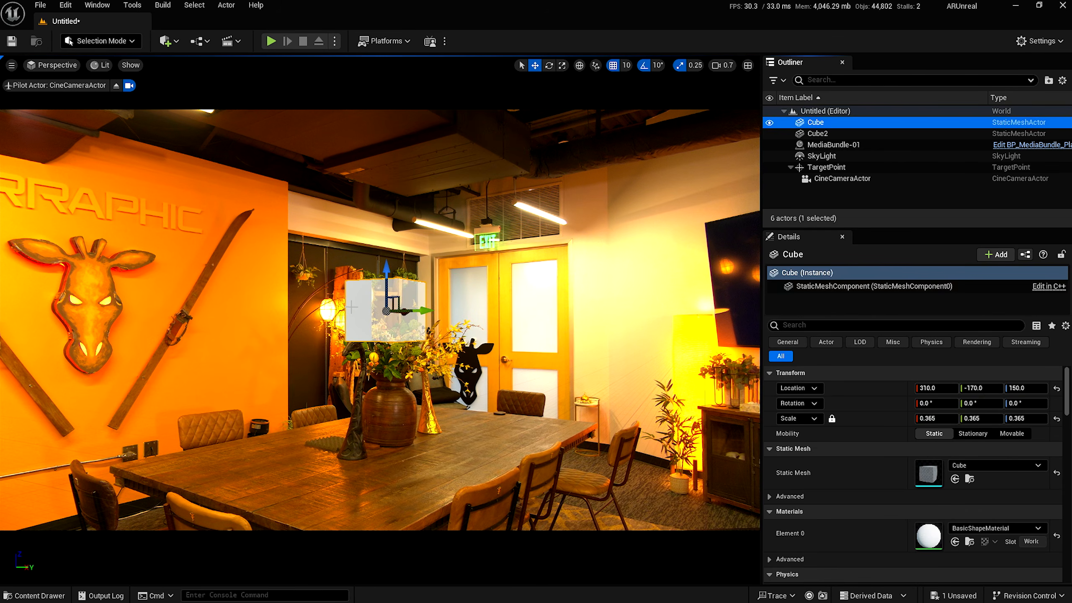
{"action": "left_click_drag", "start_coordinate": [417, 312], "coordinate": [349, 310], "text": "alt"}
{"action": "key", "text": "ctrl+space"}
{"action": "right_click", "coordinate": [369, 514]}
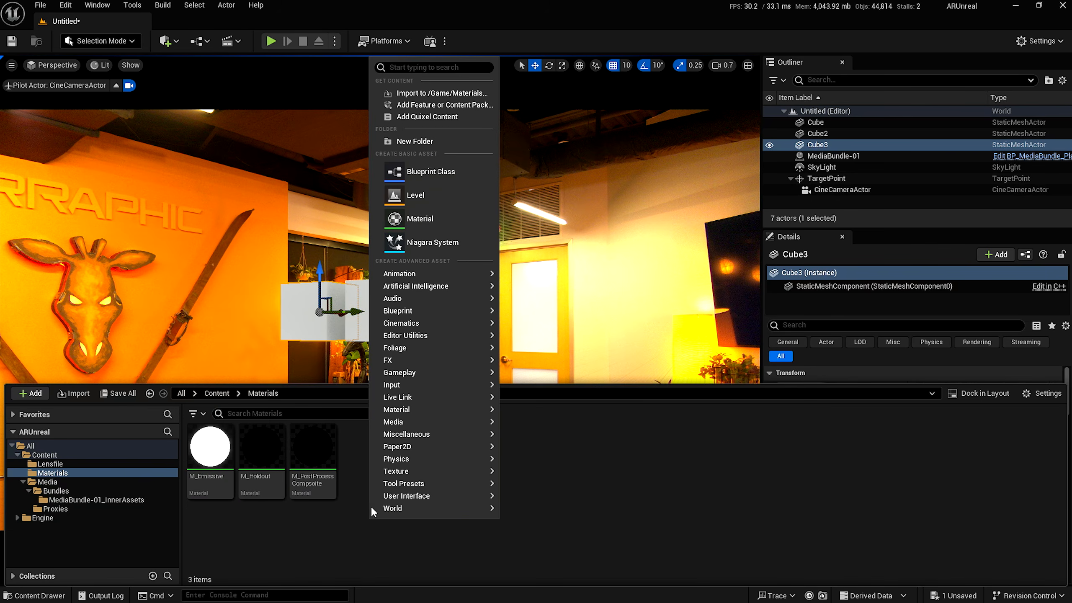
{"action": "left_click", "coordinate": [412, 223]}
{"action": "type", "text": "M"}
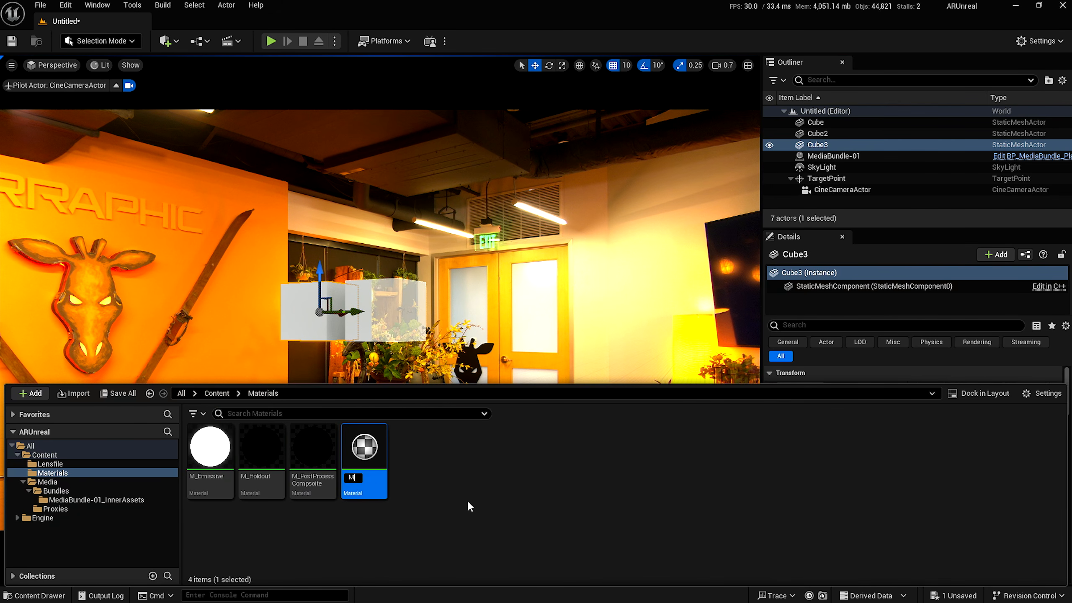
{"action": "type", "text": "_Translucent"}
{"action": "key", "text": "Return"}
Set M_Translucent's Blend Mode to Translucent, wire a 0.25 Constant into Opacity, and save.
{"action": "left_click", "coordinate": [173, 525]}
{"action": "left_click", "coordinate": [135, 513]}
{"action": "left_click", "coordinate": [176, 509]}
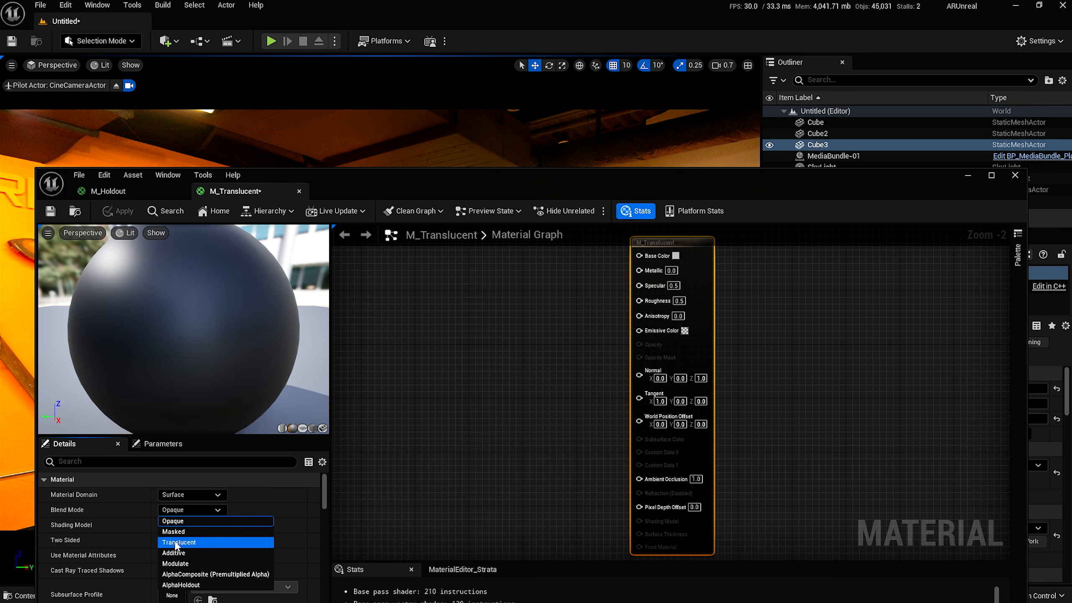
{"action": "left_click", "coordinate": [173, 542]}
{"action": "left_click", "coordinate": [457, 315]}
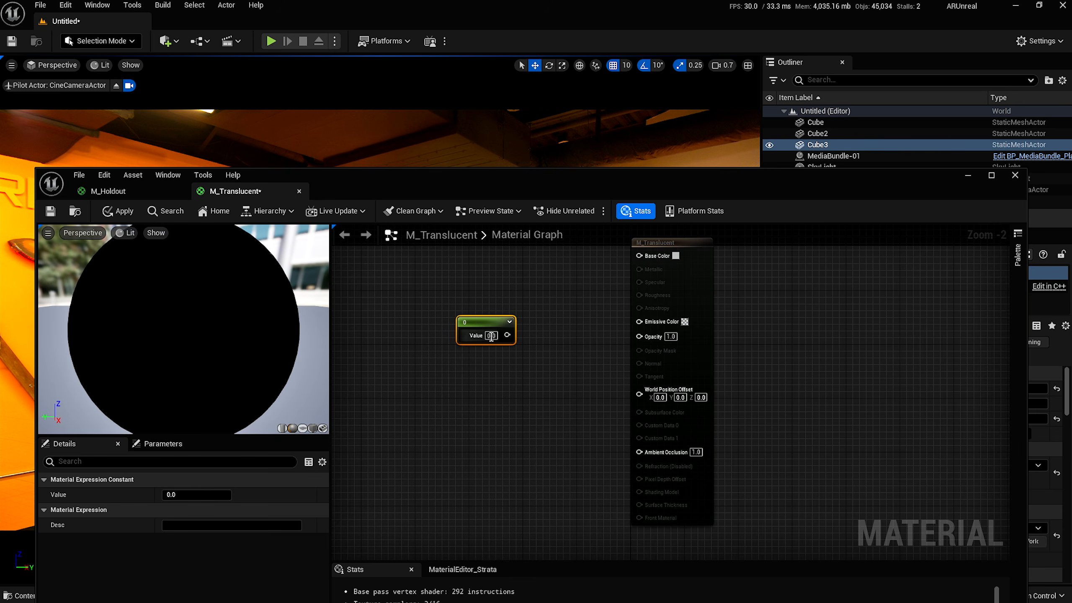
{"action": "type", "text": "0.25"}
{"action": "key", "text": "Return"}
{"action": "left_click_drag", "start_coordinate": [511, 335], "coordinate": [661, 334]}
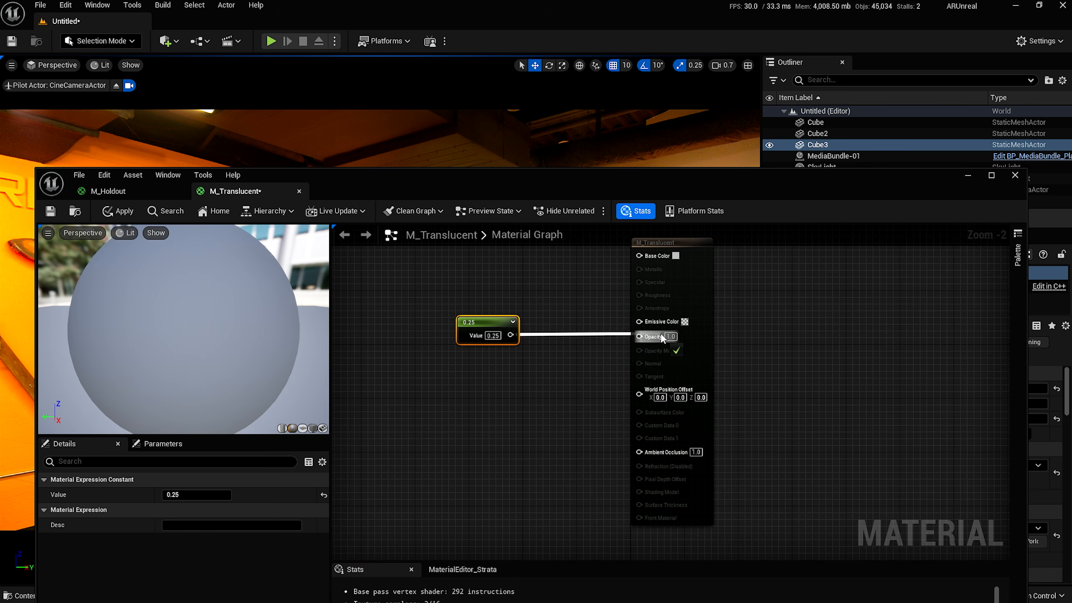
{"action": "left_click", "coordinate": [50, 211]}
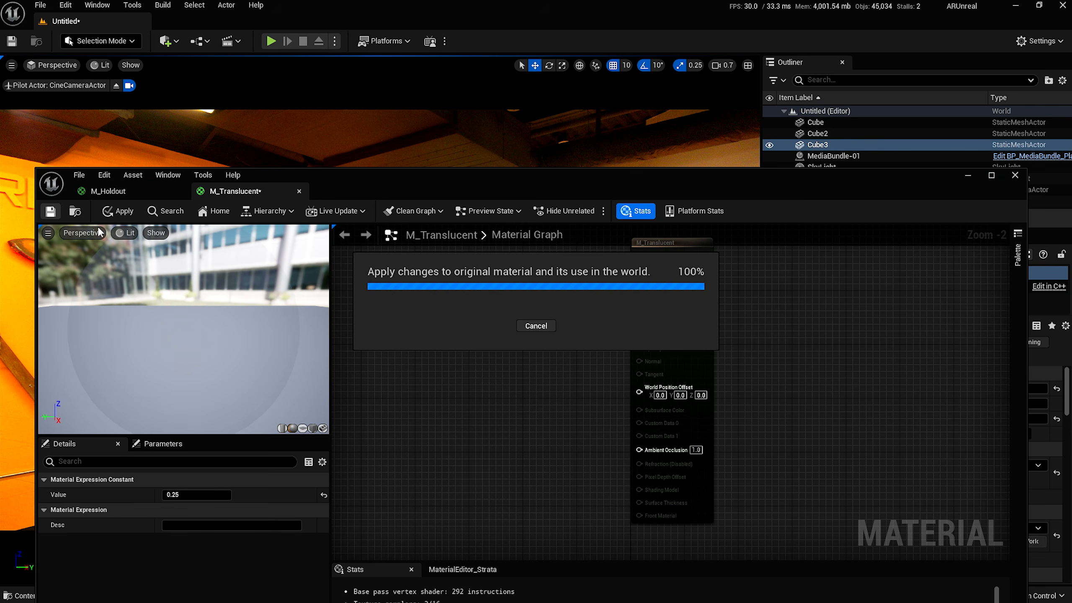
Assign M_Translucent to Cube3's material slot.
{"action": "left_click", "coordinate": [968, 175]}
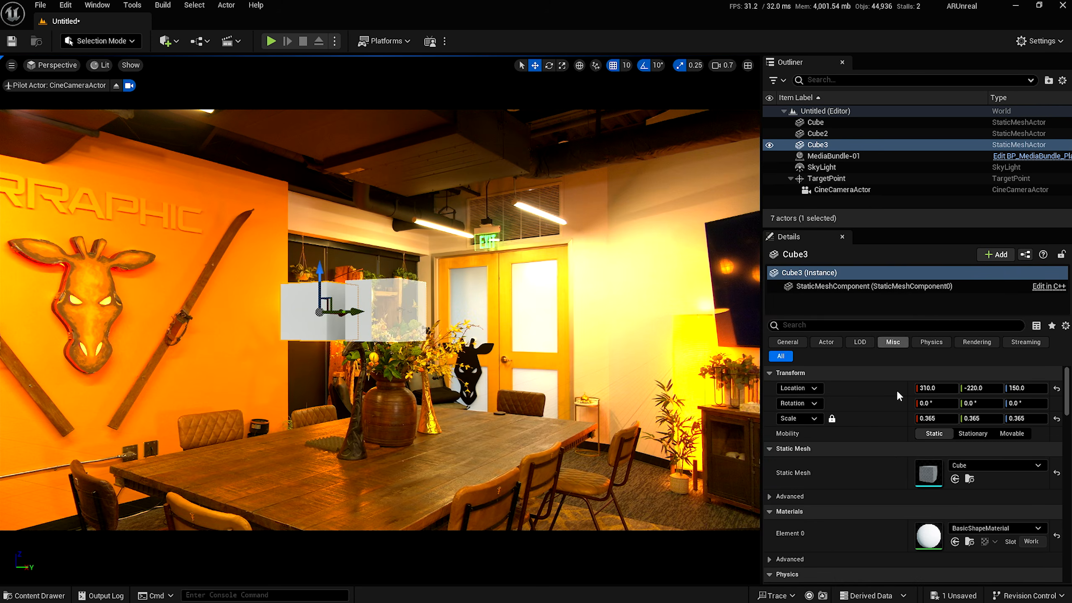
{"action": "left_click", "coordinate": [956, 542]}
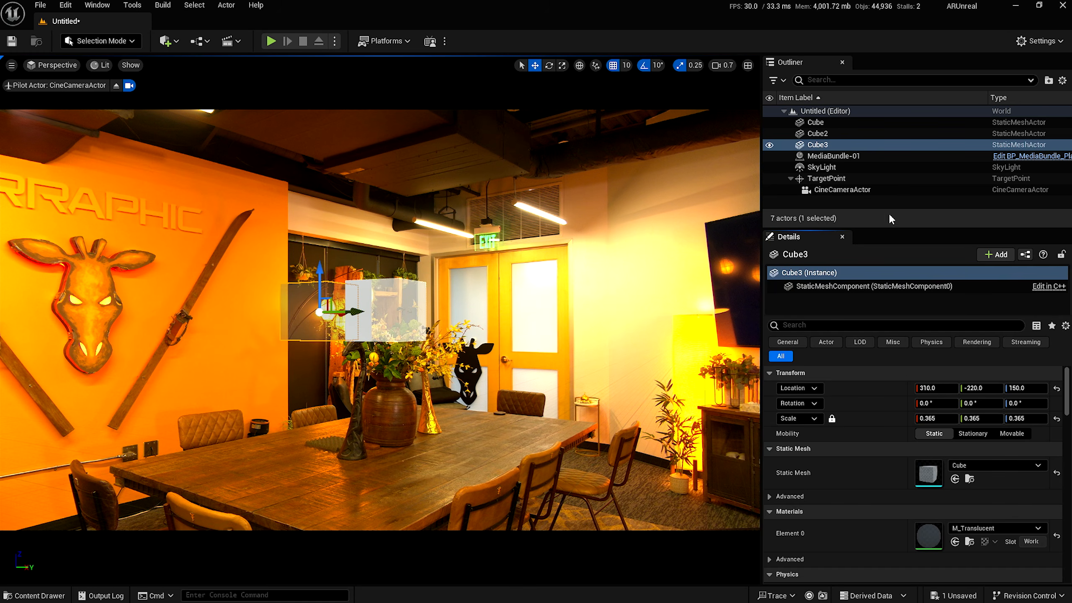
{"action": "left_click", "coordinate": [851, 201]}
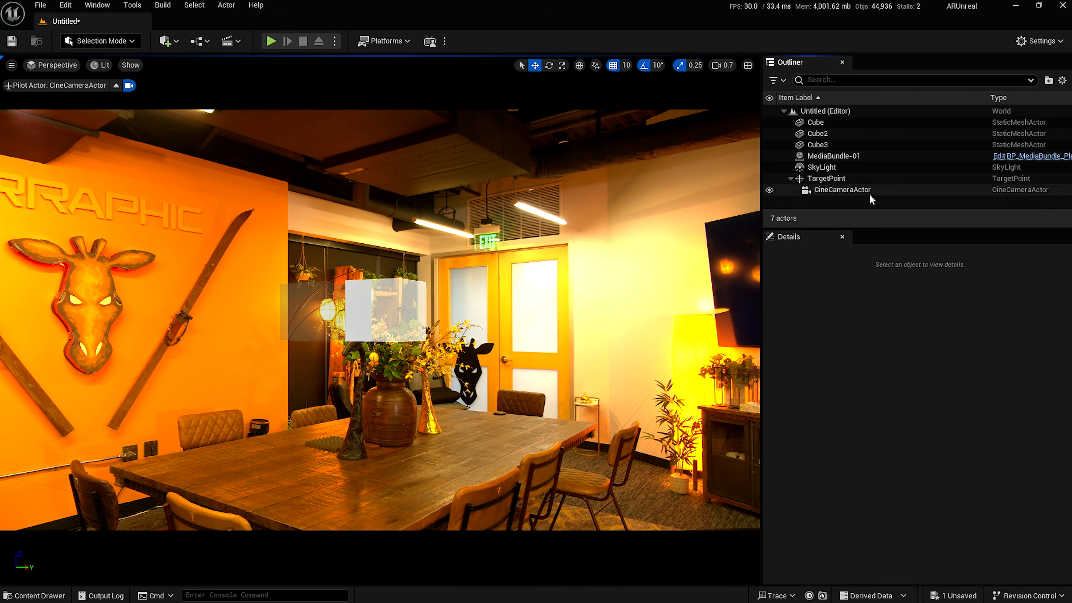
Change M_Holdout's opacity constant to 1 and save it.
{"action": "key", "text": "ctrl+space"}
{"action": "double_click", "coordinate": [282, 472]}
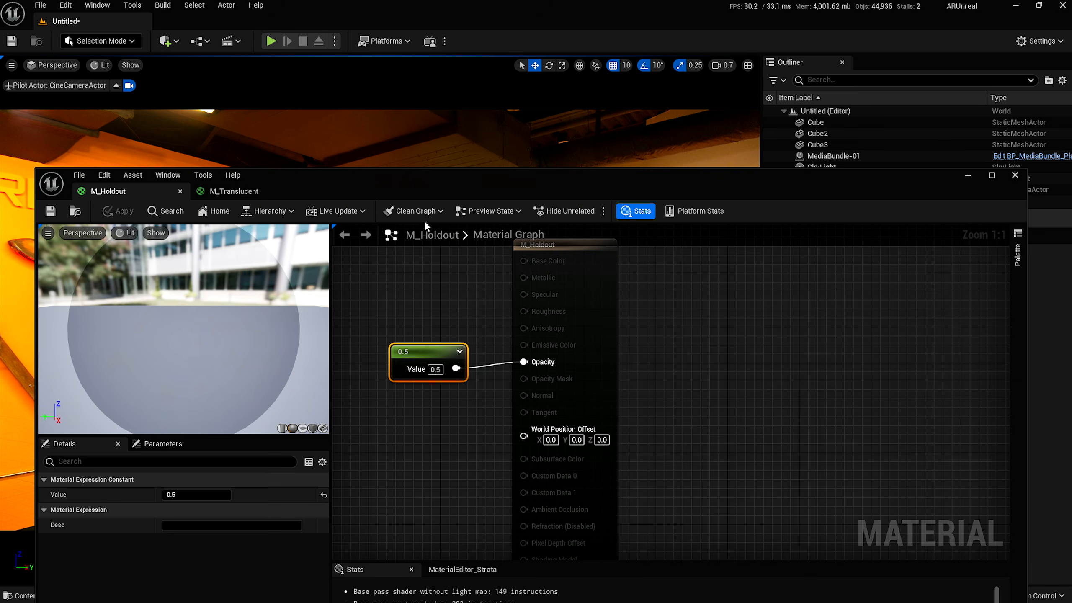
{"action": "left_click", "coordinate": [435, 370]}
{"action": "type", "text": "1"}
{"action": "key", "text": "Return"}
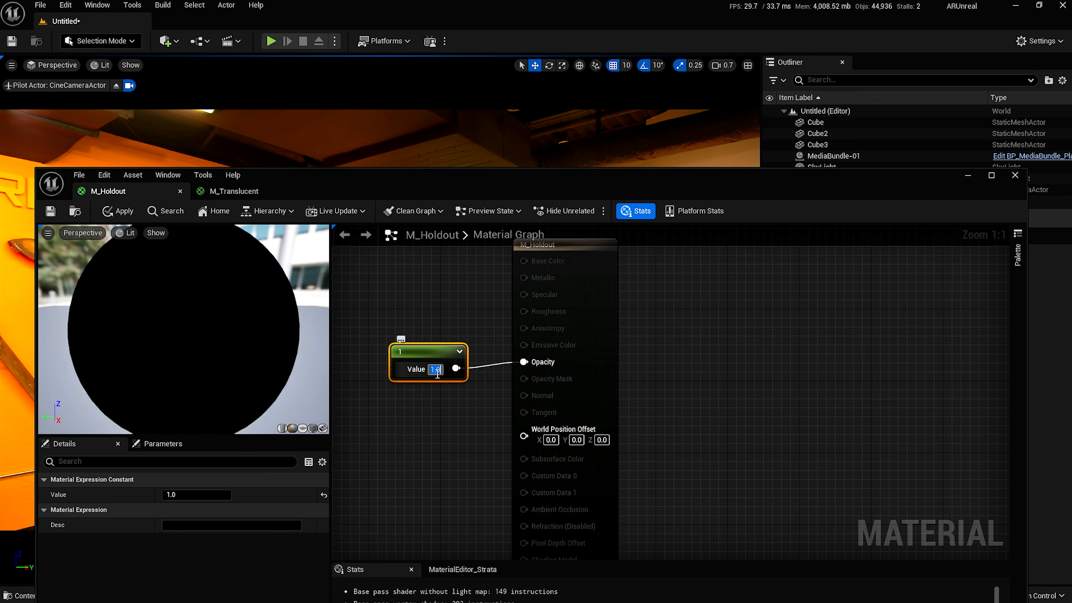
{"action": "left_click", "coordinate": [50, 210]}
Wire a 0 Constant into M_Translucent's Base Color and save.
{"action": "left_click_drag", "start_coordinate": [340, 190], "coordinate": [752, 219]}
{"action": "left_click", "coordinate": [662, 221]}
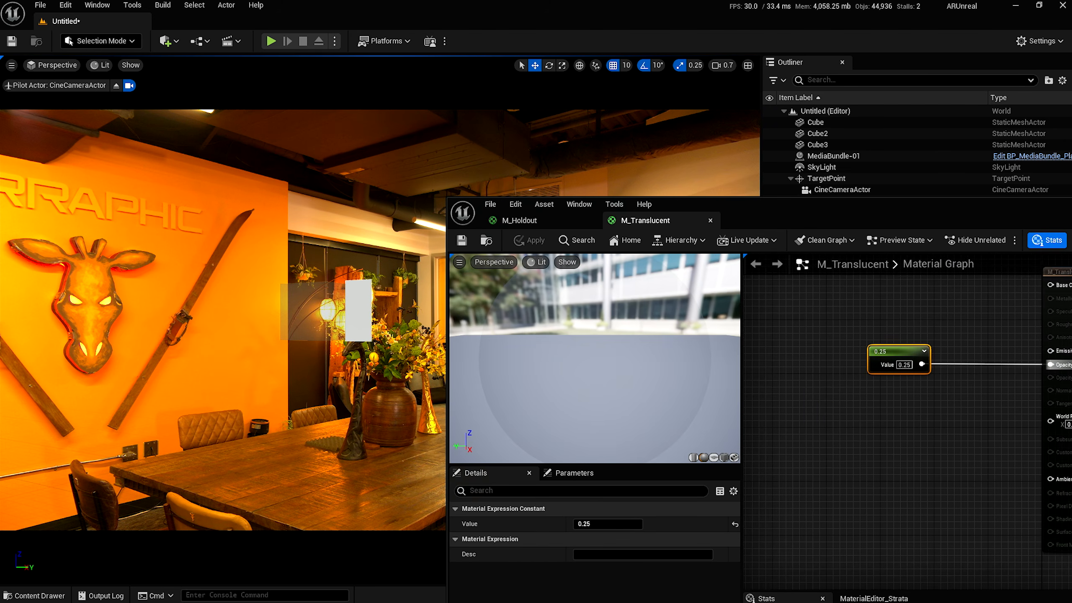
{"action": "key", "text": "1"}
{"action": "left_click", "coordinate": [794, 323]}
{"action": "left_click_drag", "start_coordinate": [843, 342], "coordinate": [988, 336]}
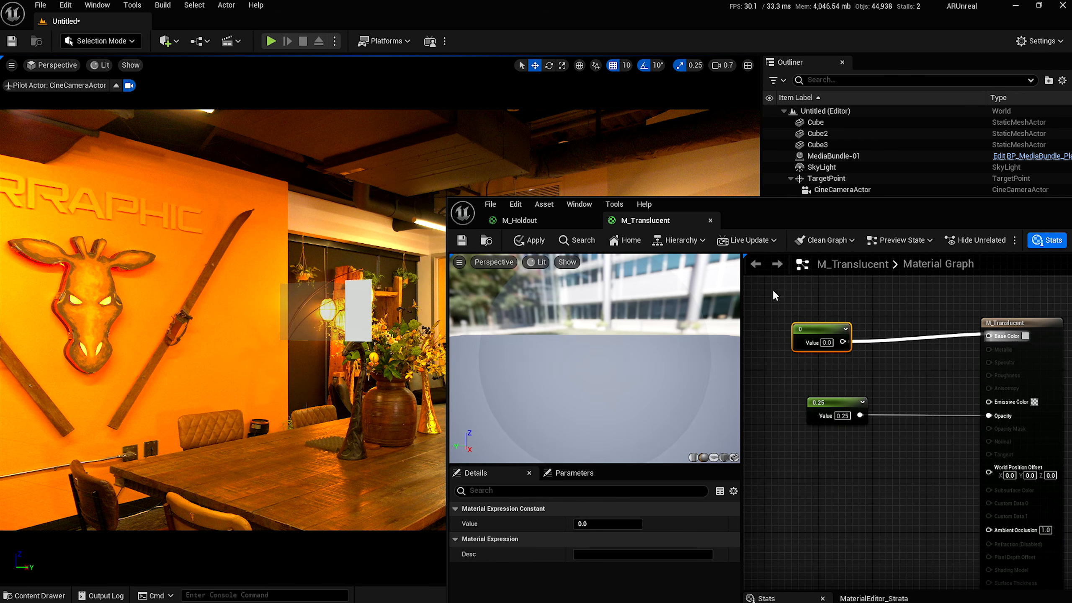
{"action": "left_click", "coordinate": [462, 240]}
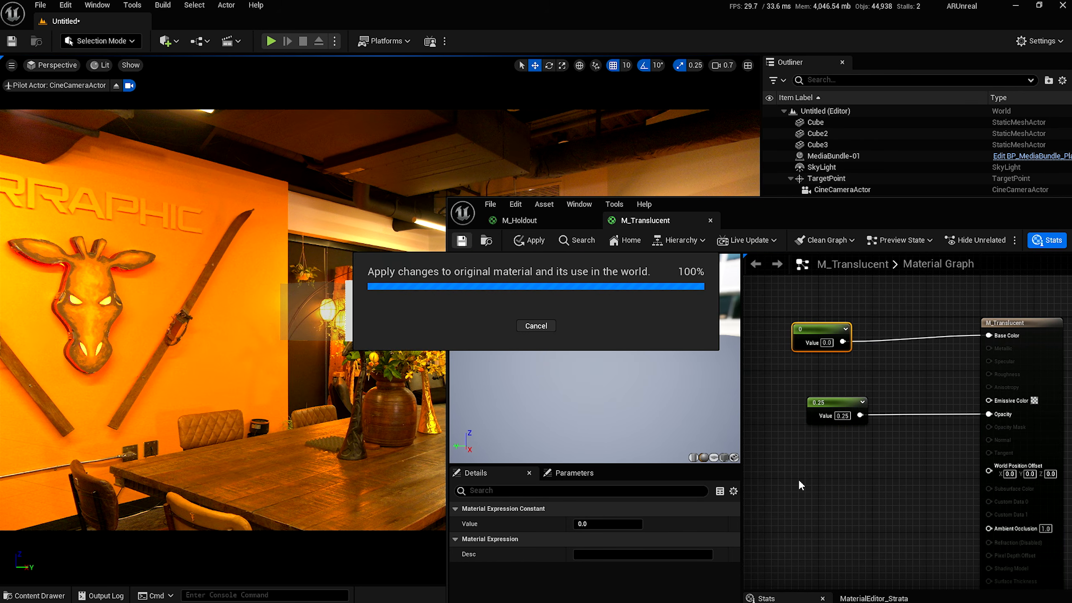
Delete M_Translucent's 0.25 opacity constant and search the graph for a Gradient node.
{"action": "right_click_drag", "start_coordinate": [799, 481], "coordinate": [849, 463]}
{"action": "left_click", "coordinate": [874, 385]}
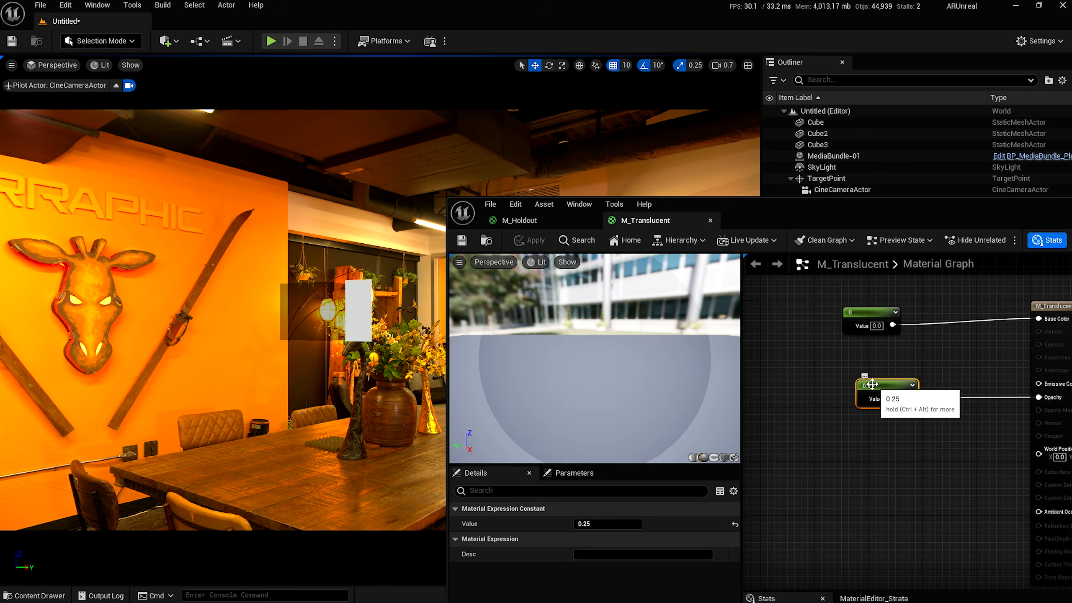
{"action": "key", "text": "Delete"}
{"action": "right_click", "coordinate": [813, 379]}
{"action": "type", "text": "Gradient"}
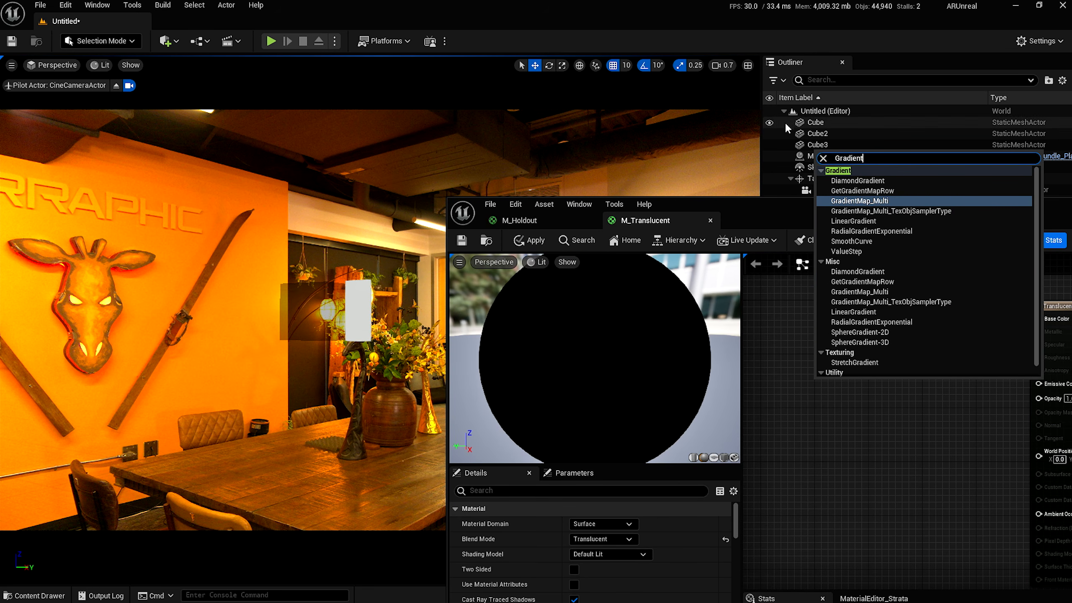
Add a LinearGradient, wire its UGradient into M_Translucent's Opacity, save, and preview it on a cube.
{"action": "left_click", "coordinate": [854, 221]}
{"action": "right_click_drag", "start_coordinate": [866, 428], "coordinate": [825, 429]}
{"action": "left_click_drag", "start_coordinate": [795, 399], "coordinate": [944, 403]}
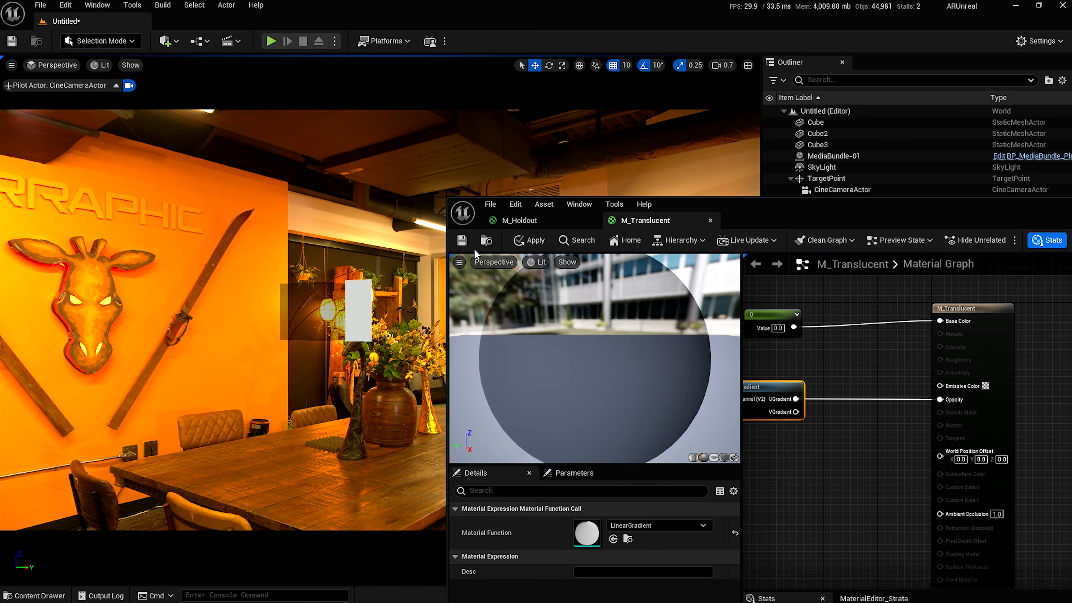
{"action": "left_click", "coordinate": [463, 241]}
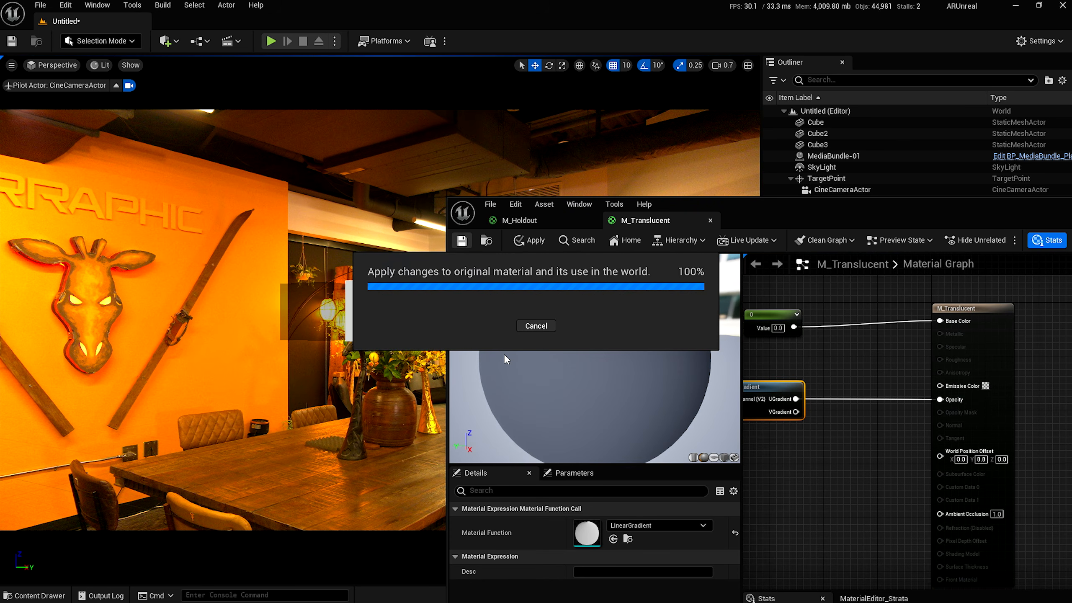
{"action": "left_click", "coordinate": [725, 458]}
{"action": "scroll", "coordinate": [676, 383], "scroll_direction": "down", "scroll_amount": 5}
{"action": "mouse_move", "coordinate": [616, 369]}
{"action": "left_mouse_down"}
{"action": "mouse_move", "coordinate": [633, 361]}
{"action": "mouse_move", "coordinate": [625, 355]}
{"action": "left_mouse_up"}
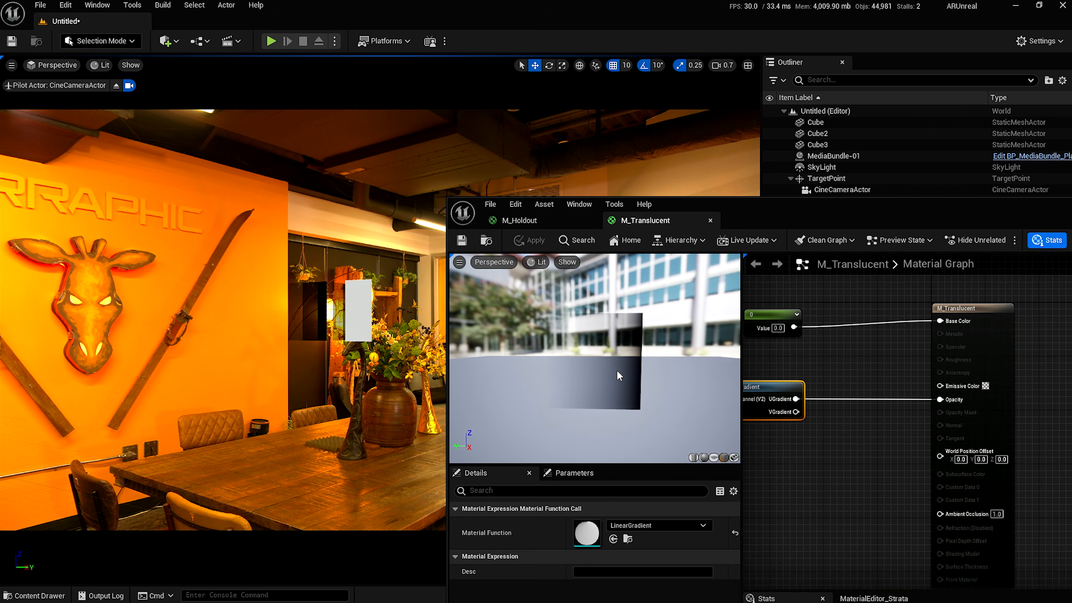
Close the material editor and move Cube3 along Y to -80 beside the door.
{"action": "left_click_drag", "start_coordinate": [1021, 216], "coordinate": [884, 239]}
{"action": "left_click_drag", "start_coordinate": [1037, 235], "coordinate": [818, 256]}
{"action": "left_click", "coordinate": [906, 250]}
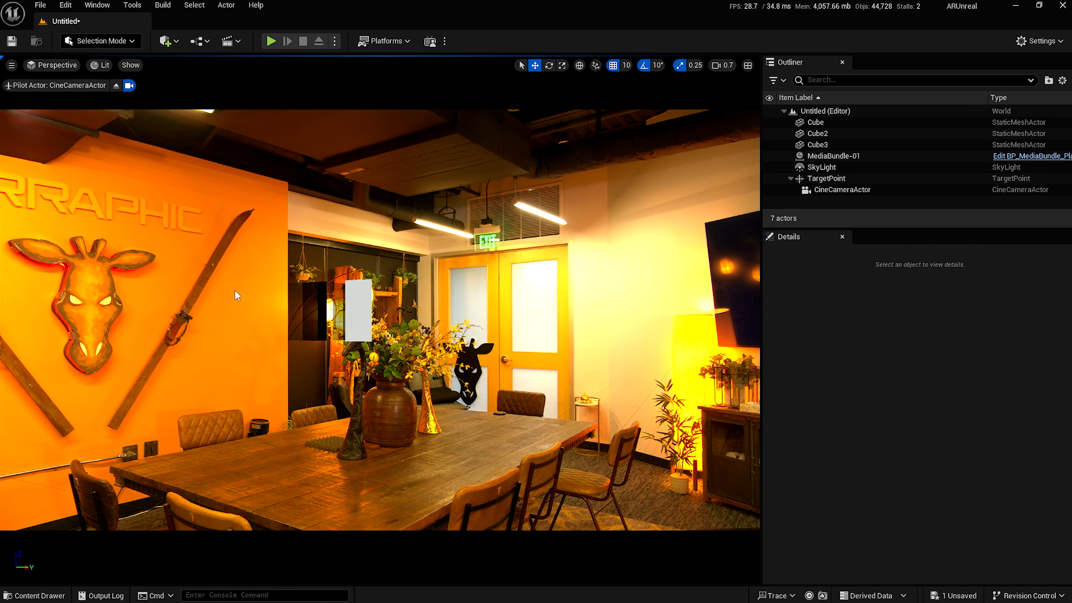
{"action": "left_click", "coordinate": [322, 308]}
{"action": "left_click_drag", "start_coordinate": [362, 307], "coordinate": [515, 309]}
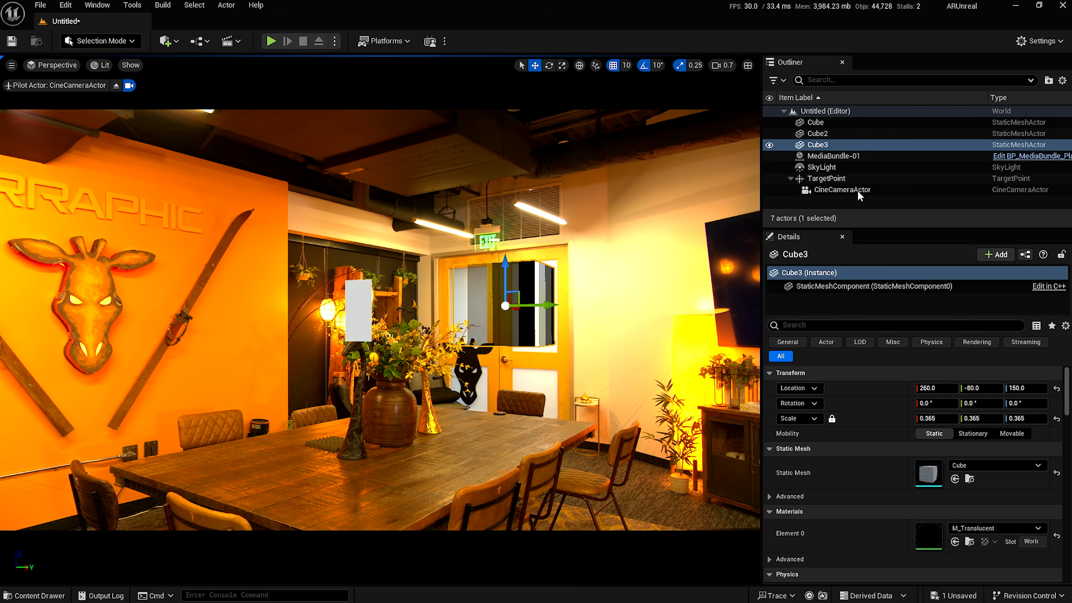
{"action": "left_click", "coordinate": [848, 205]}
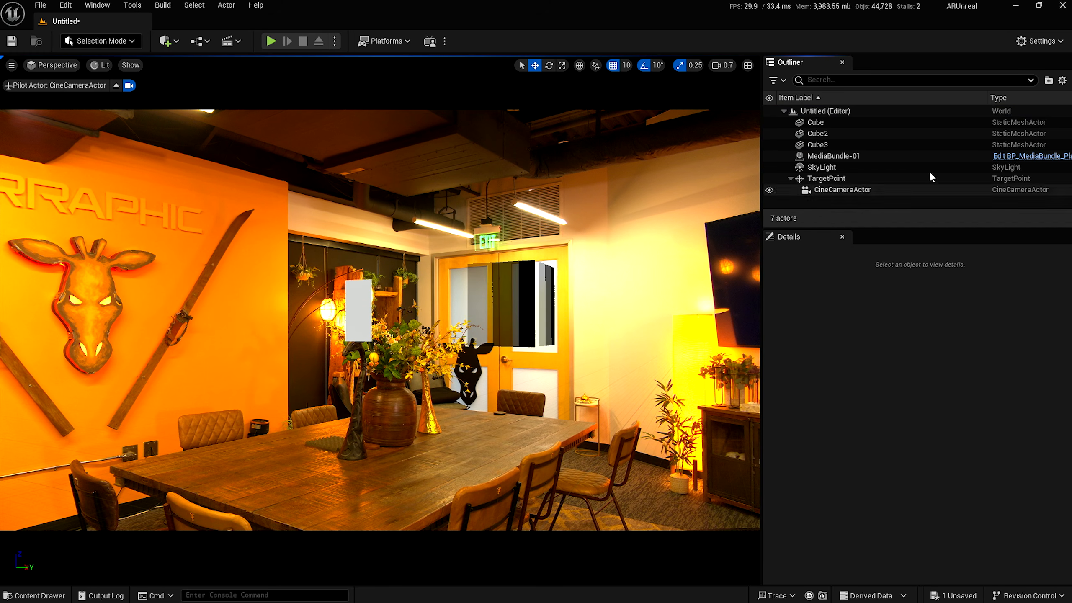
{"action": "left_click", "coordinate": [1041, 41]}
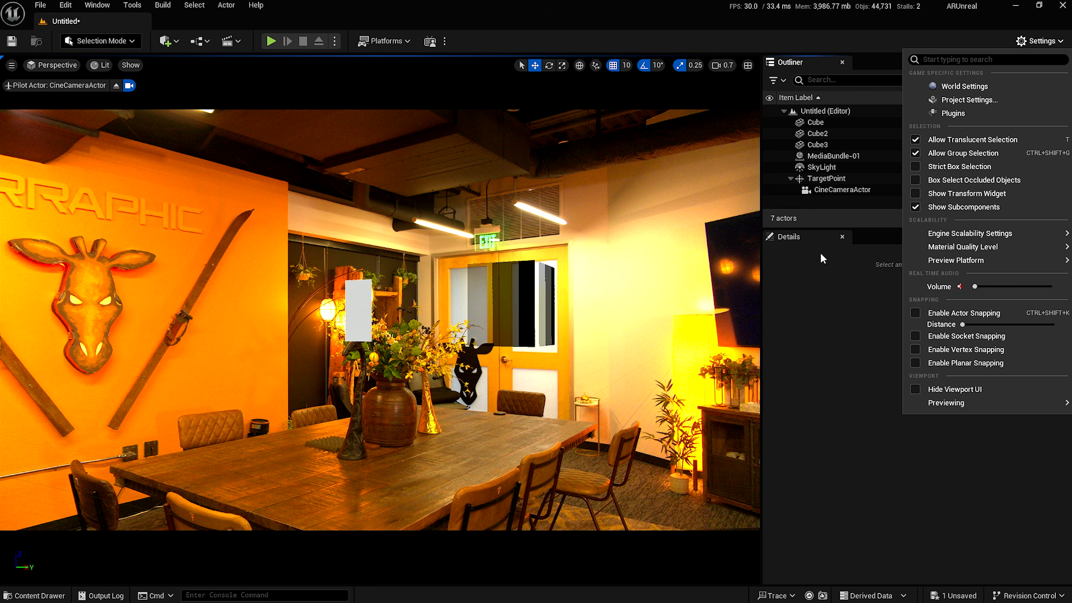
Open Project Settings and search for 'Buffer'.
{"action": "left_click", "coordinate": [948, 102]}
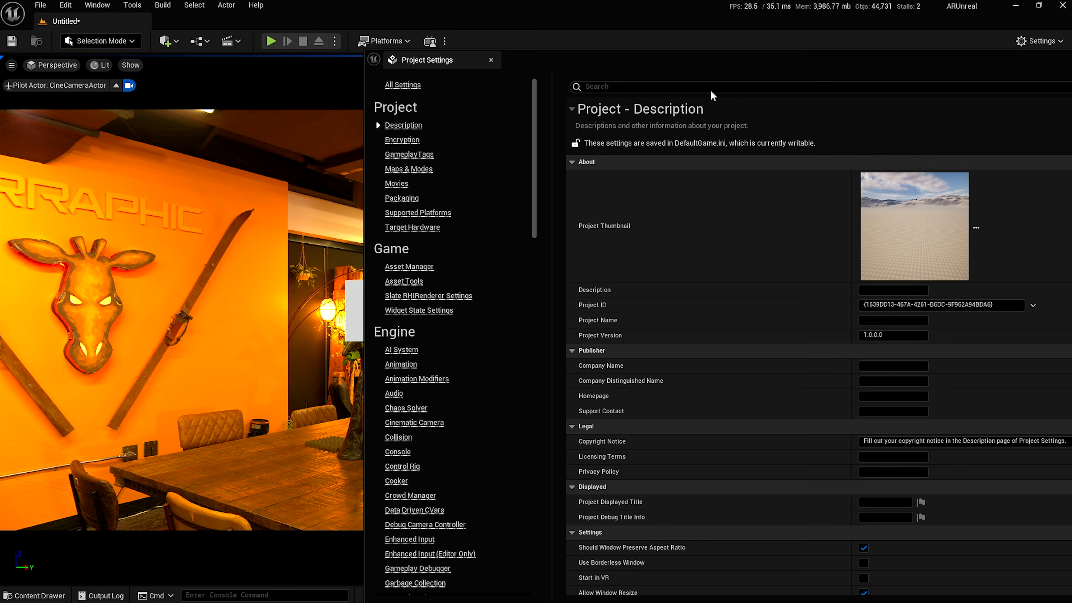
{"action": "left_click", "coordinate": [699, 86]}
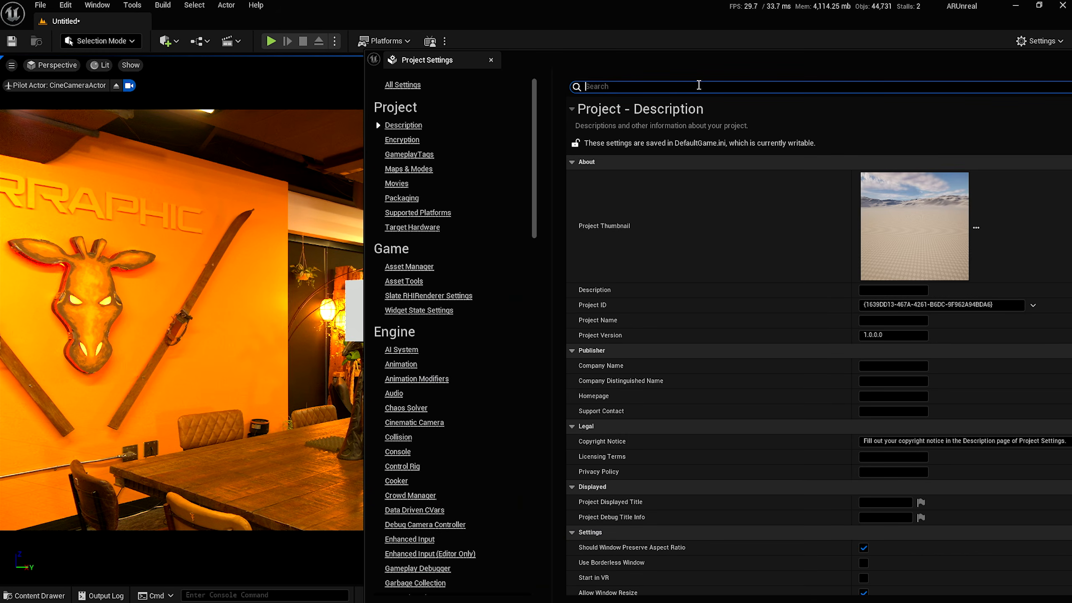
{"action": "type", "text": "Buffer"}
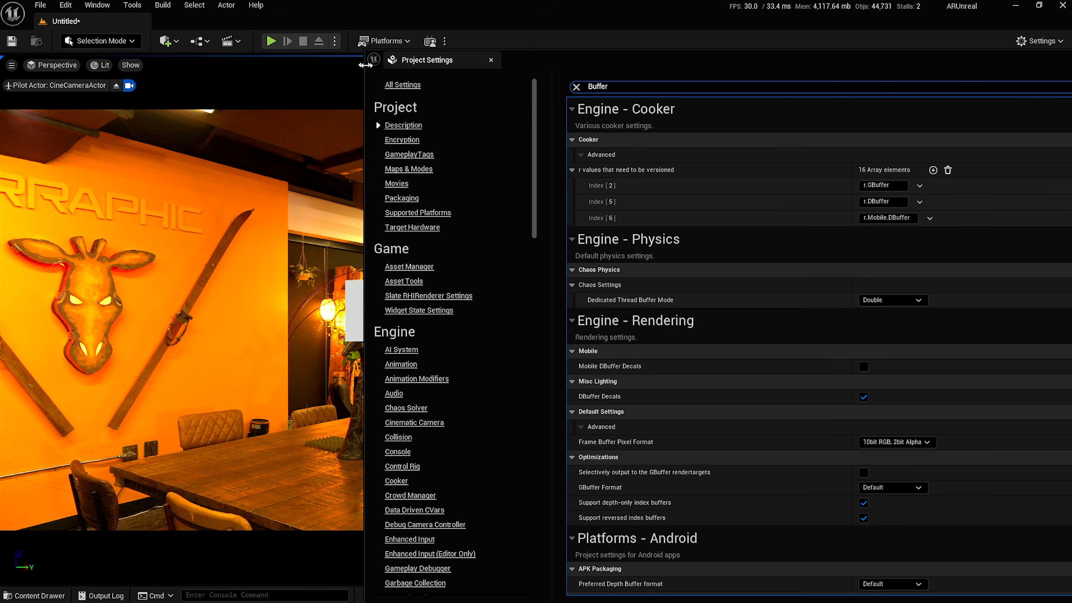
{"action": "left_click_drag", "start_coordinate": [363, 62], "coordinate": [631, 63]}
{"action": "left_click_drag", "start_coordinate": [833, 58], "coordinate": [707, 59]}
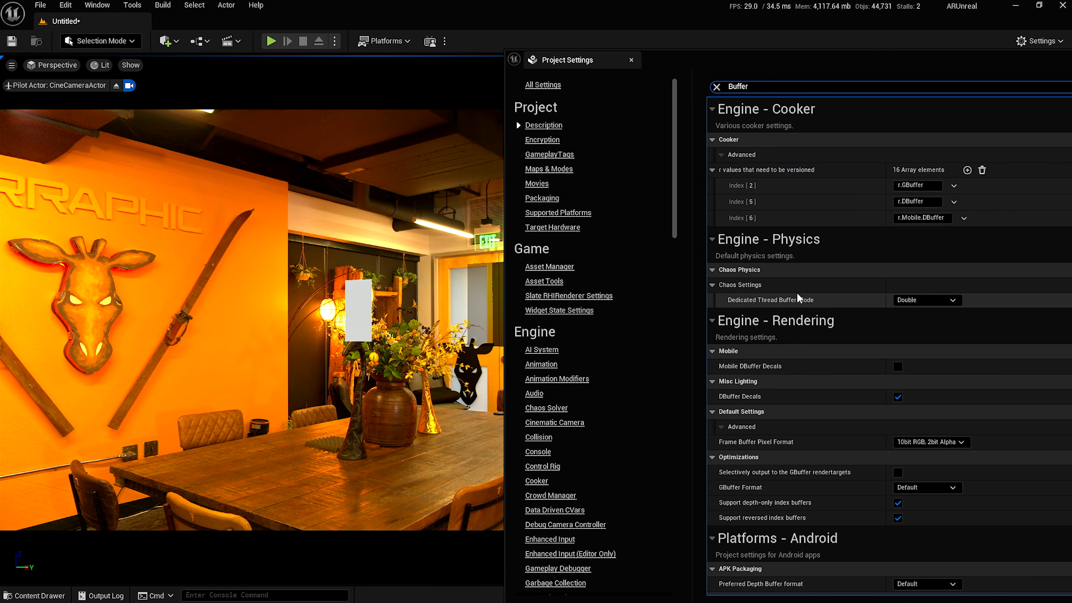
{"action": "scroll", "coordinate": [738, 306], "scroll_direction": "down", "scroll_amount": 3}
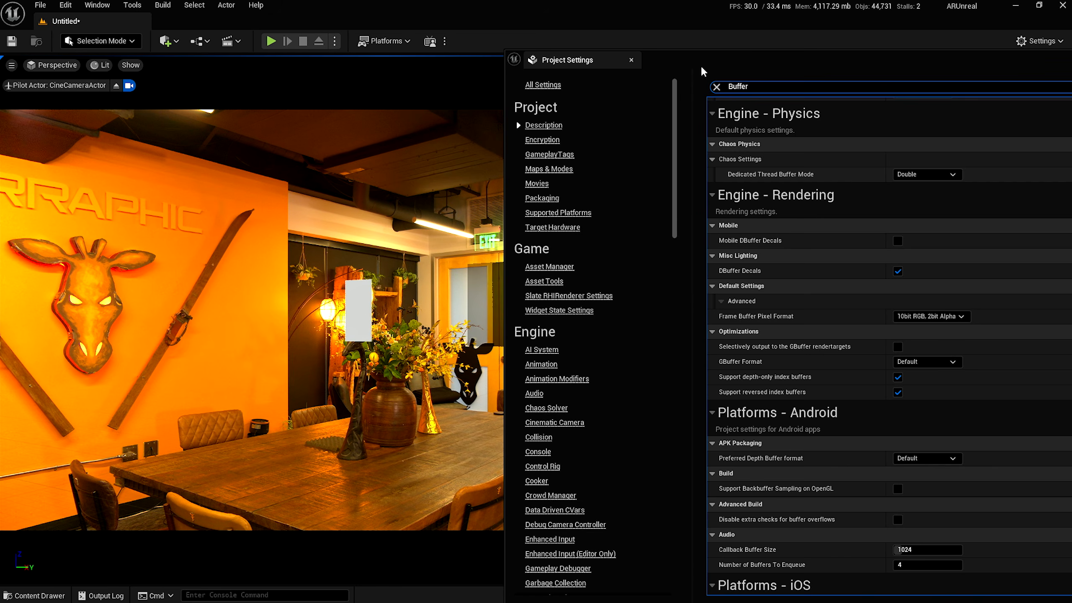
{"action": "left_click_drag", "start_coordinate": [701, 68], "coordinate": [798, 59]}
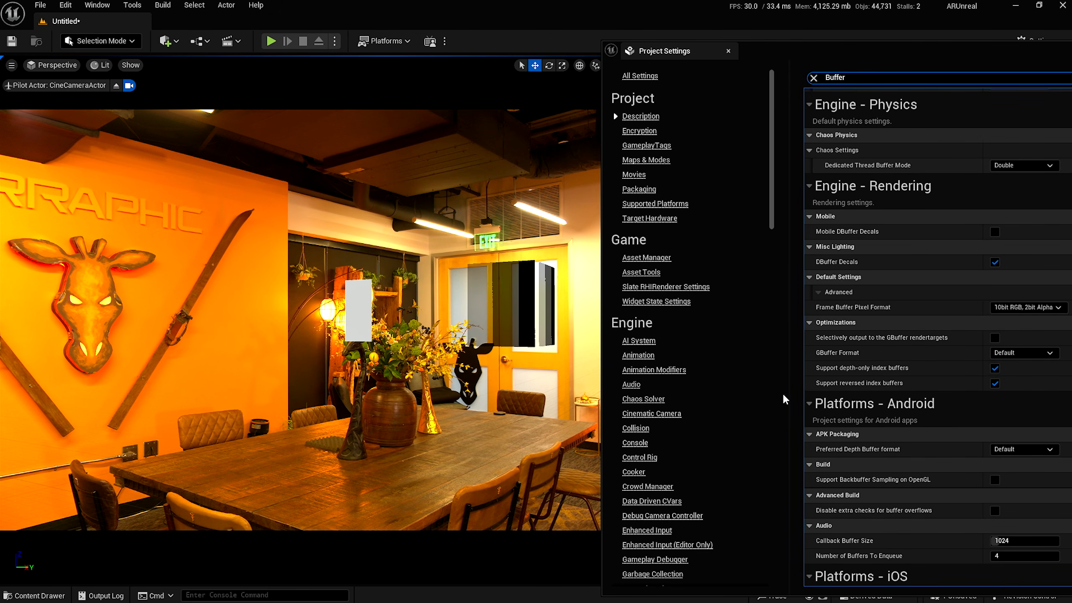
Set Frame Buffer Pixel Format to 8bit RGBA and restart the editor.
{"action": "left_click", "coordinate": [1001, 307]}
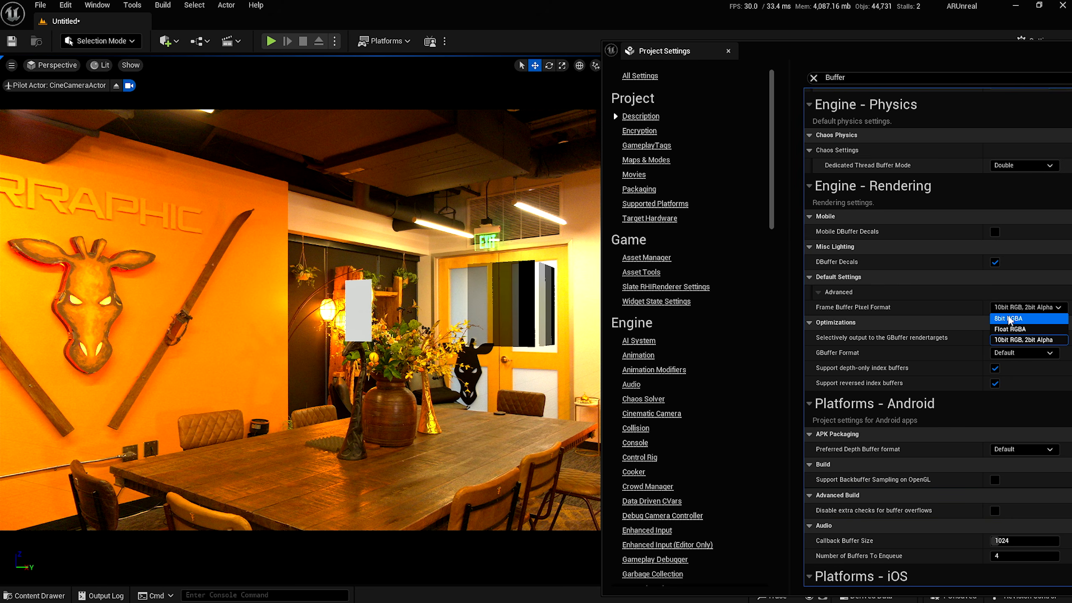
{"action": "left_click", "coordinate": [1009, 319]}
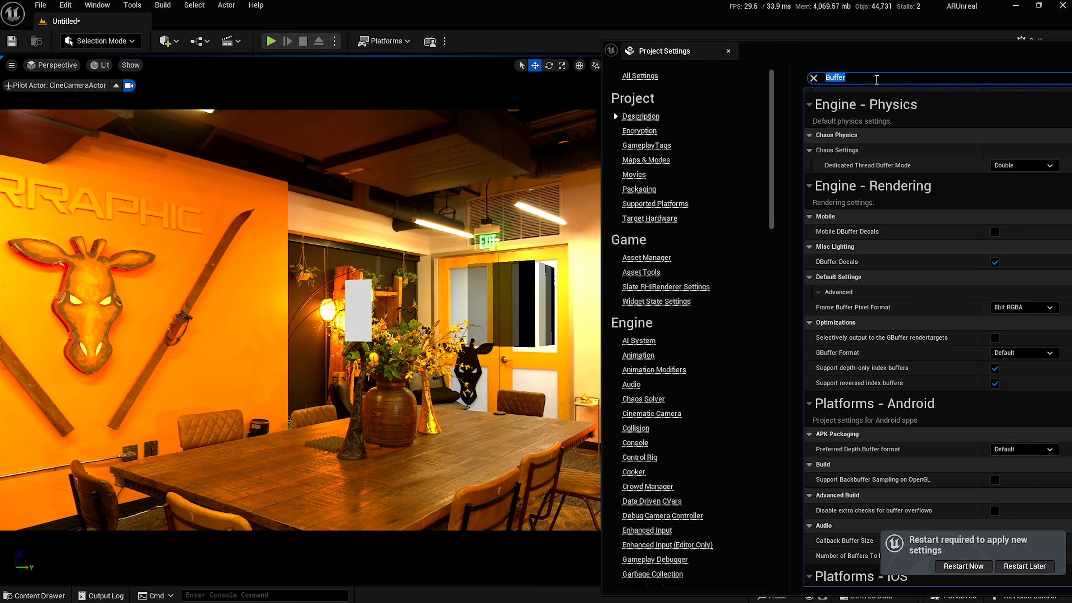
{"action": "left_click", "coordinate": [963, 566]}
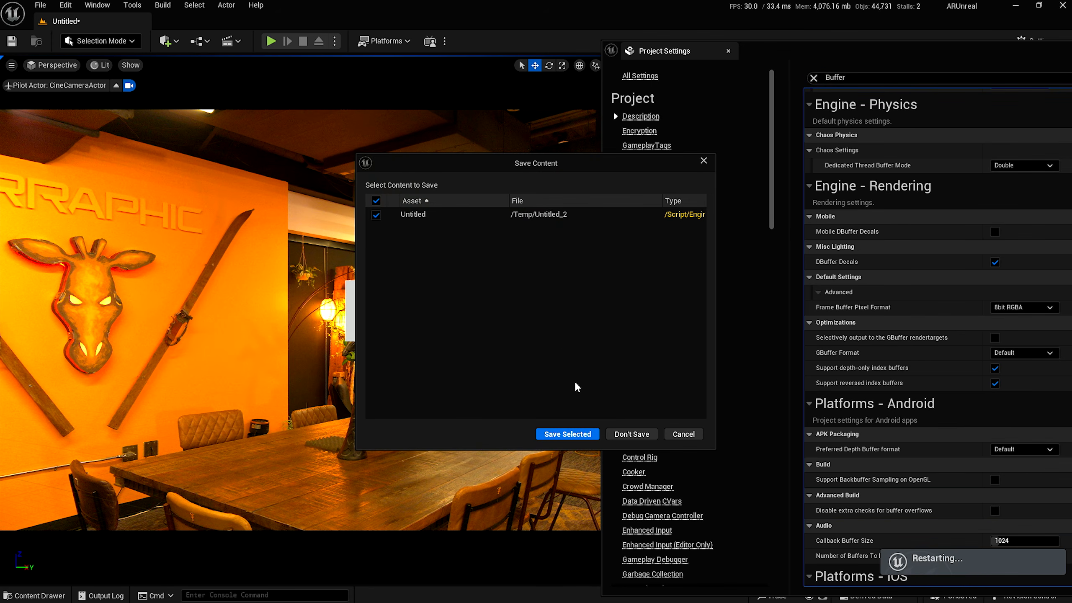
Save the untitled level as ARMap before the restart.
{"action": "left_click", "coordinate": [553, 432]}
{"action": "type", "text": "AR<ap"}
{"action": "key", "text": "BackSpace"}
{"action": "key", "text": "BackSpace"}
{"action": "key", "text": "BackSpace"}
{"action": "type", "text": "Map"}
{"action": "key", "text": "Return"}
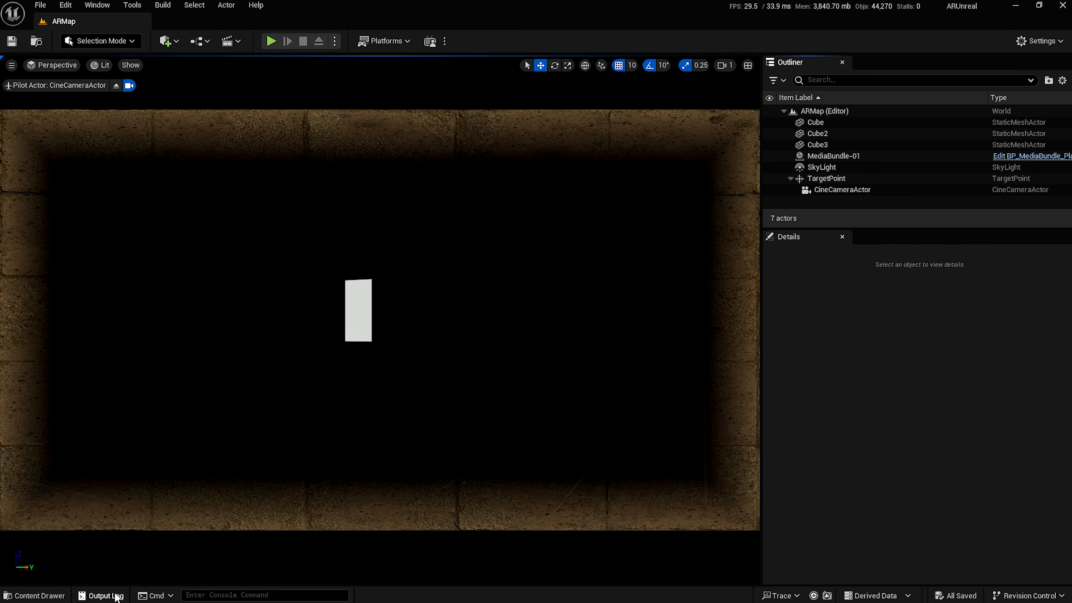
Open M_PostProcessCompsoite from the Materials folder in the Content Drawer.
{"action": "left_click", "coordinate": [36, 596]}
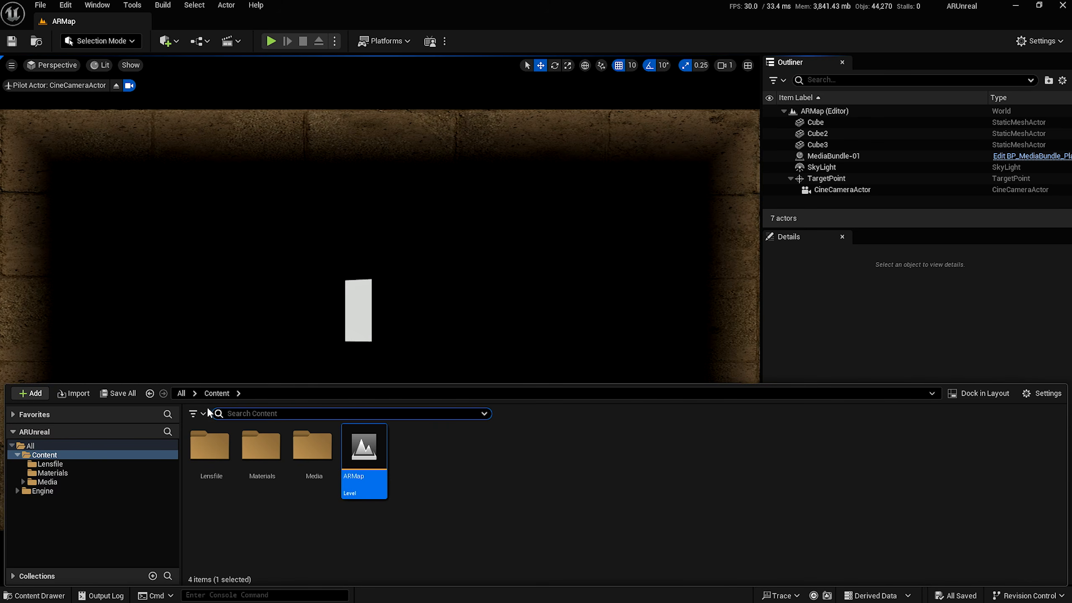
{"action": "left_click", "coordinate": [261, 446]}
{"action": "double_click", "coordinate": [260, 445]}
{"action": "double_click", "coordinate": [311, 464]}
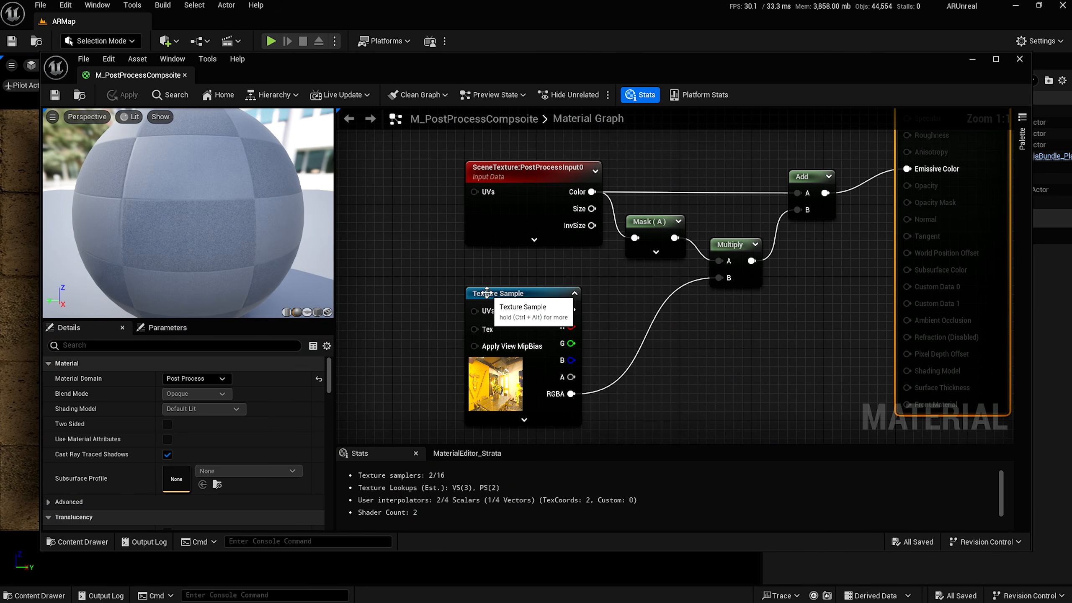
Try the Texture Sample's sampler type as Color, then settle on Linear Color.
{"action": "left_click", "coordinate": [482, 293]}
{"action": "scroll", "coordinate": [180, 485], "scroll_direction": "down", "scroll_amount": 3}
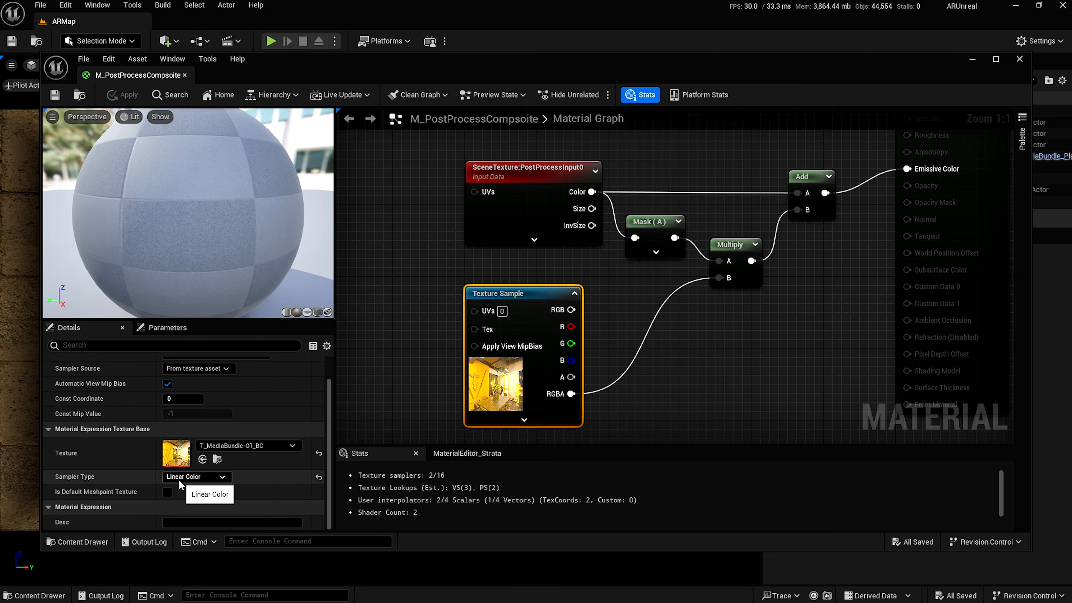
{"action": "left_click", "coordinate": [192, 477]}
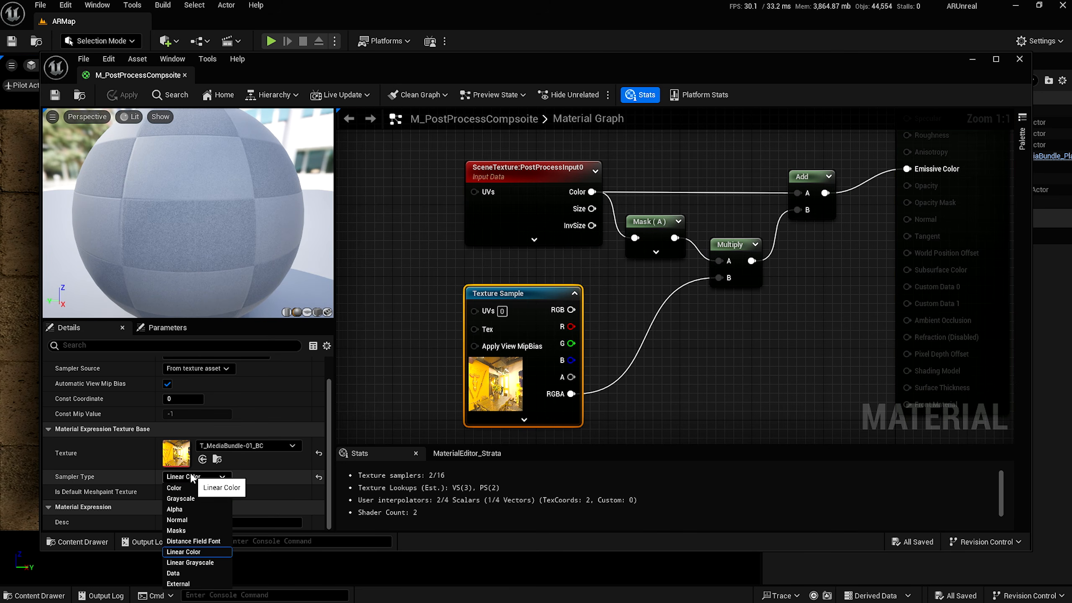
{"action": "left_click", "coordinate": [177, 489]}
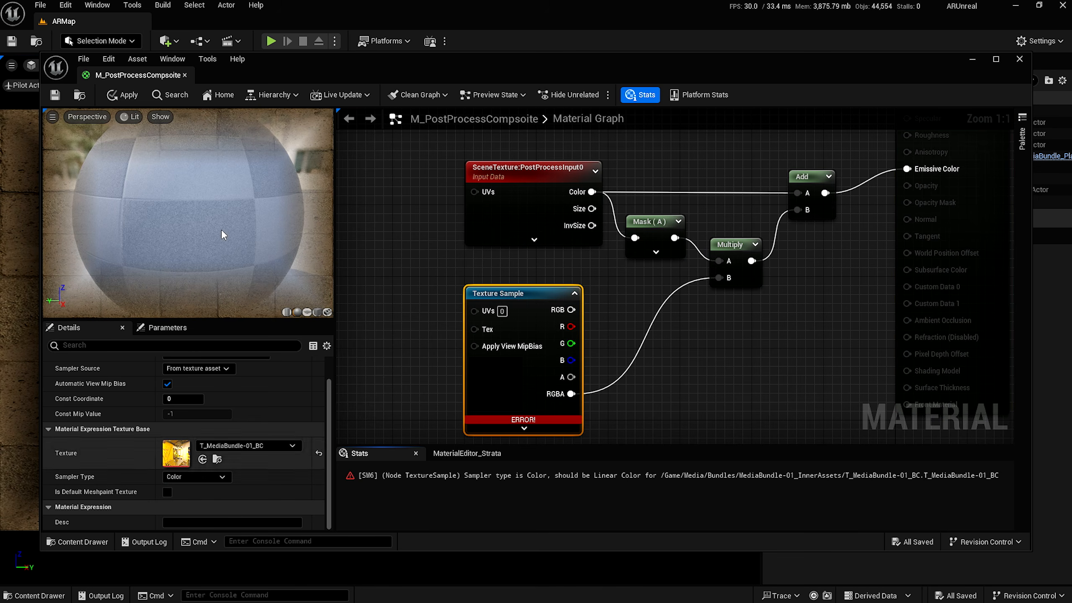
{"action": "left_click", "coordinate": [197, 477]}
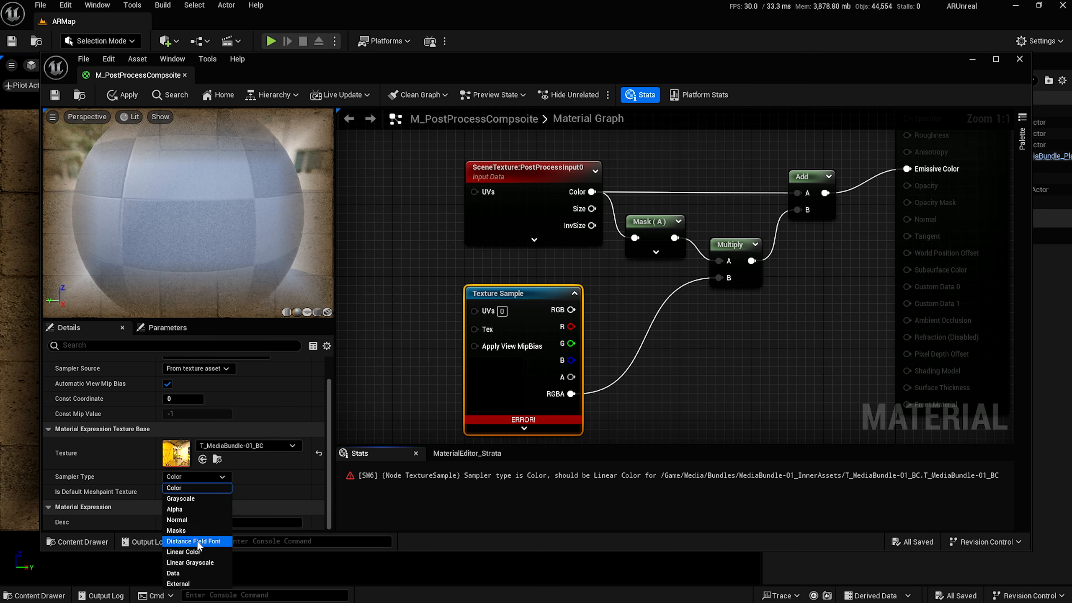
{"action": "left_click", "coordinate": [190, 552]}
{"action": "left_click", "coordinate": [193, 476]}
{"action": "left_click", "coordinate": [177, 489]}
{"action": "left_click", "coordinate": [196, 477]}
{"action": "left_click", "coordinate": [184, 552]}
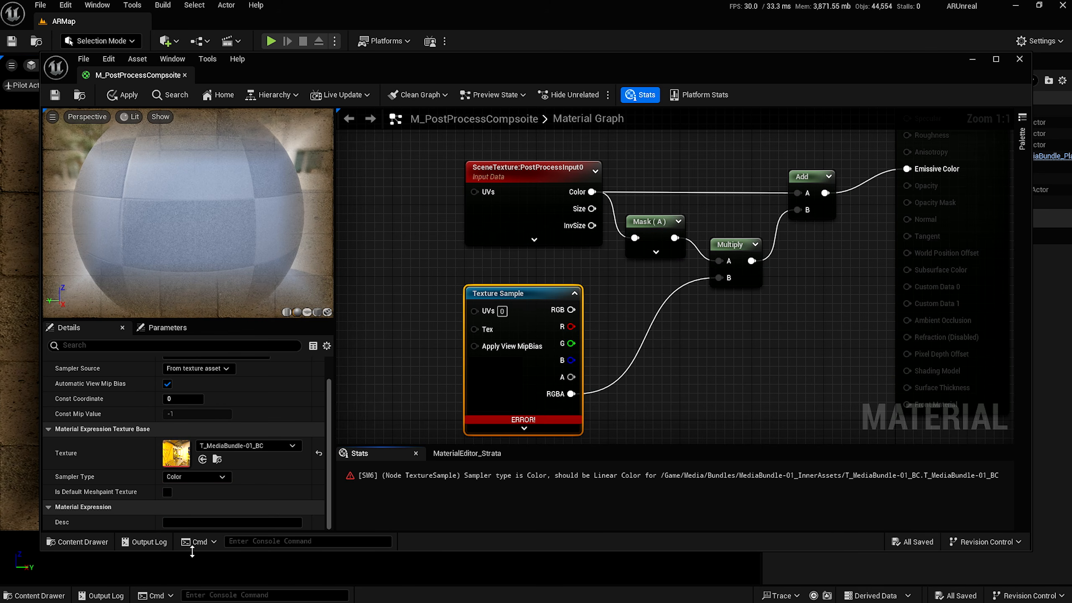
Inspect the T_MediaBundle-01_BC texture's advanced settings, close it, and apply the material.
{"action": "double_click", "coordinate": [174, 453]}
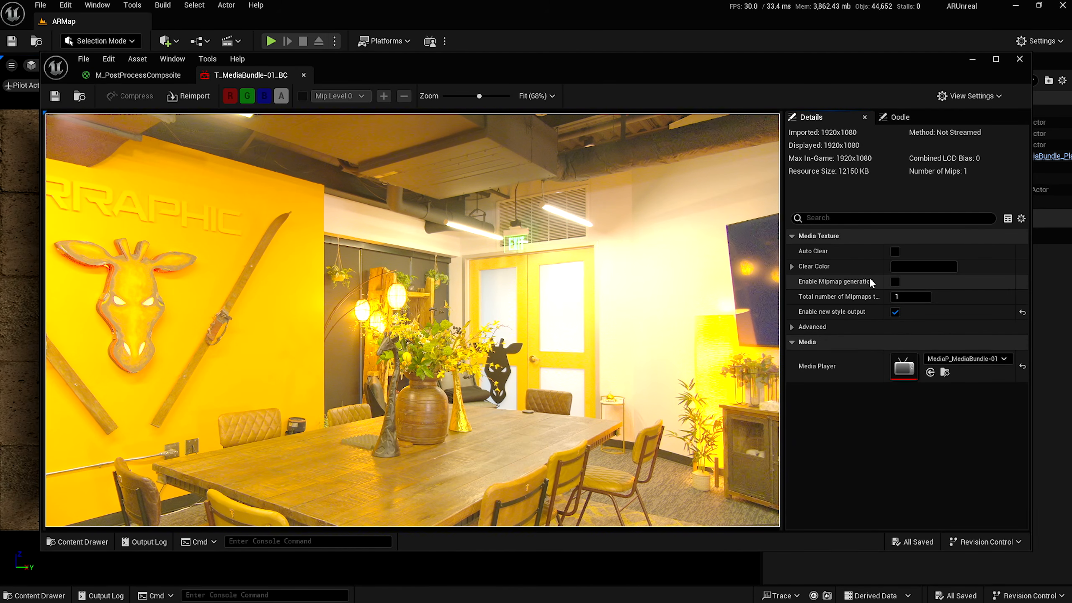
{"action": "left_click", "coordinate": [791, 328]}
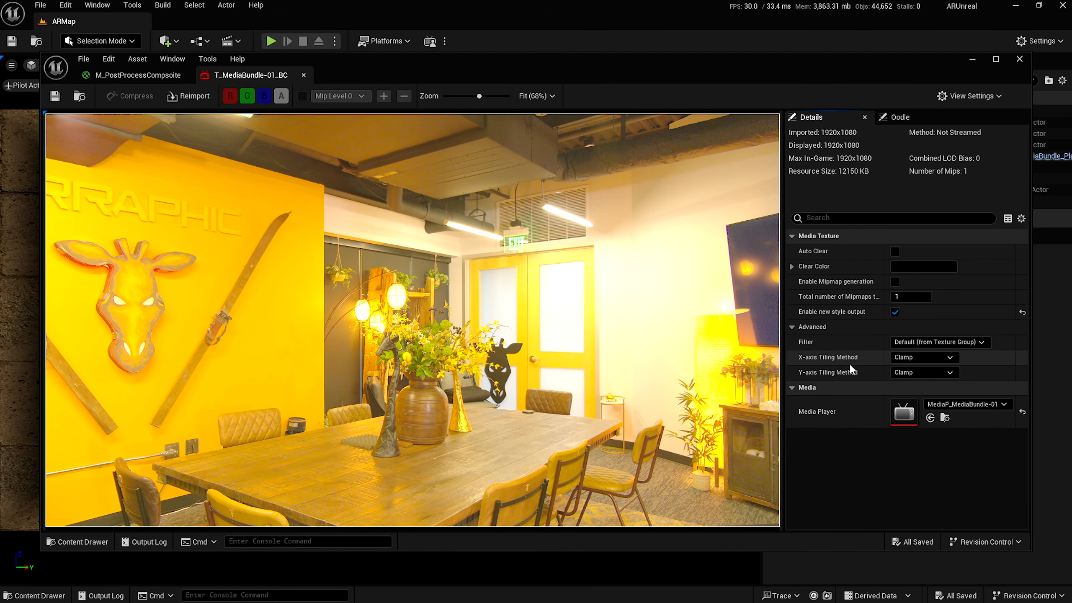
{"action": "left_click", "coordinate": [302, 75]}
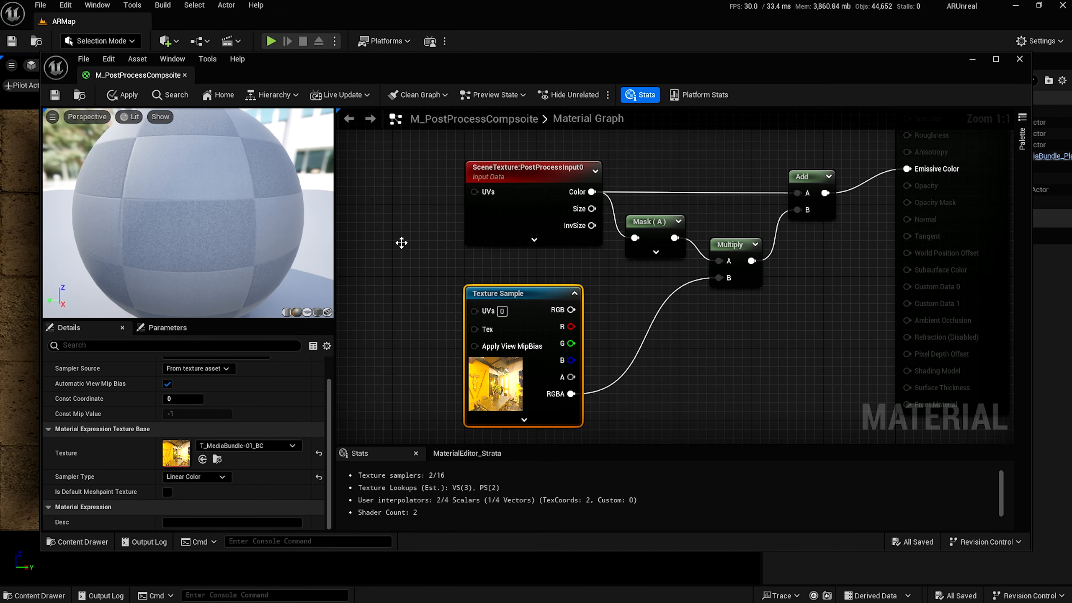
{"action": "left_click", "coordinate": [118, 94]}
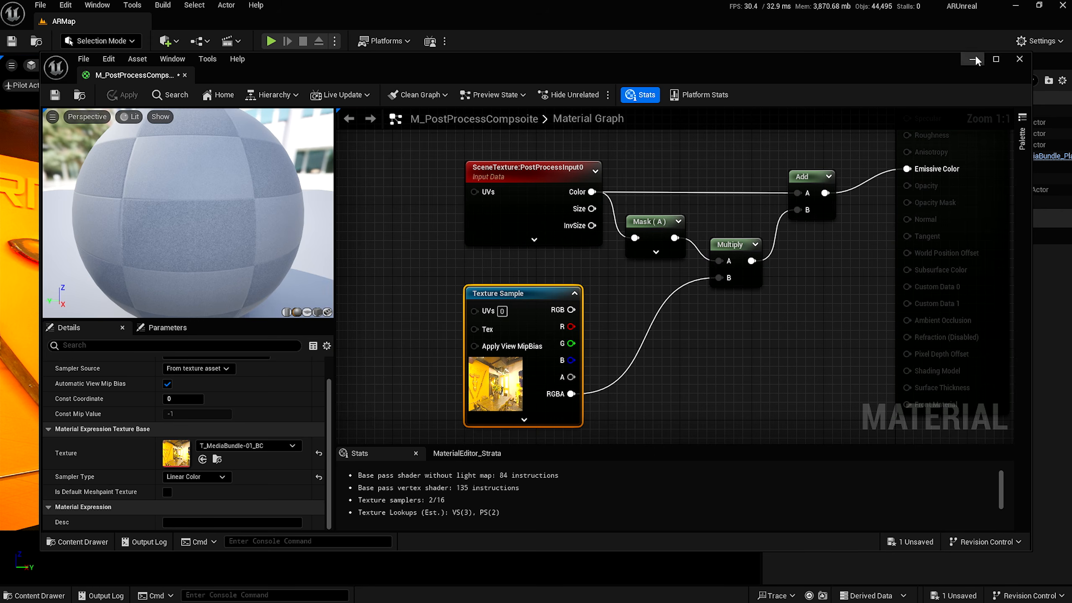
Close the material editor and the AW-UE150 camera web page, returning to the ARMap level.
{"action": "left_click", "coordinate": [1019, 59]}
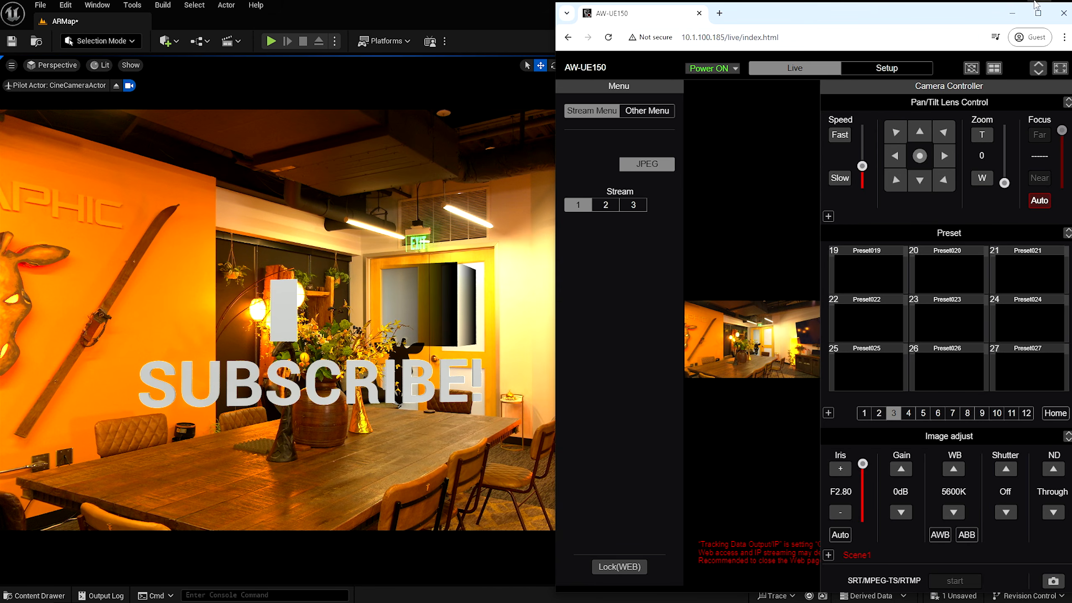
{"action": "left_click", "coordinate": [1012, 13]}
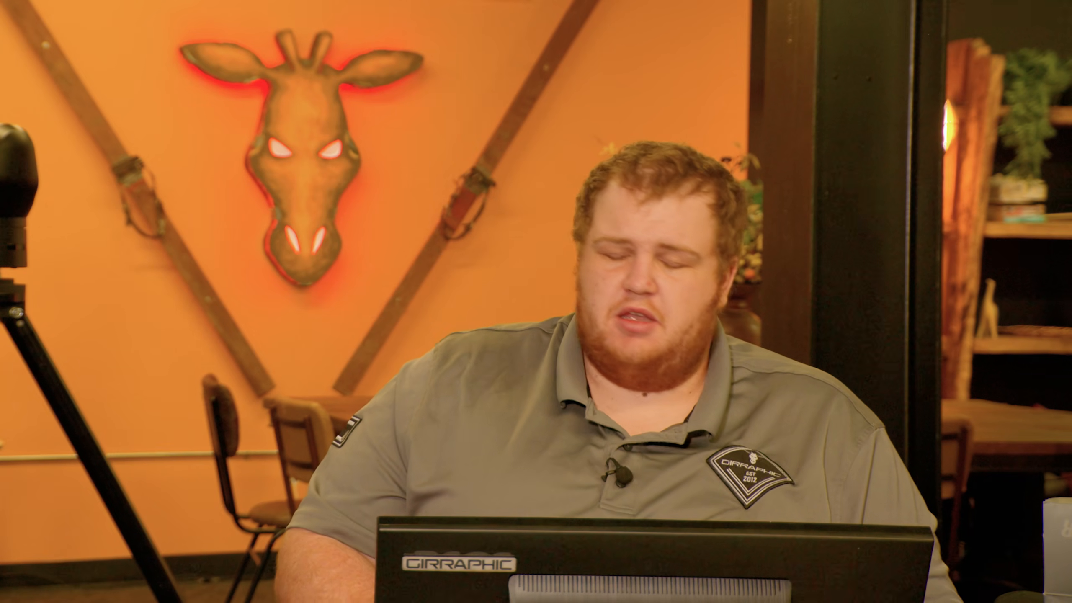